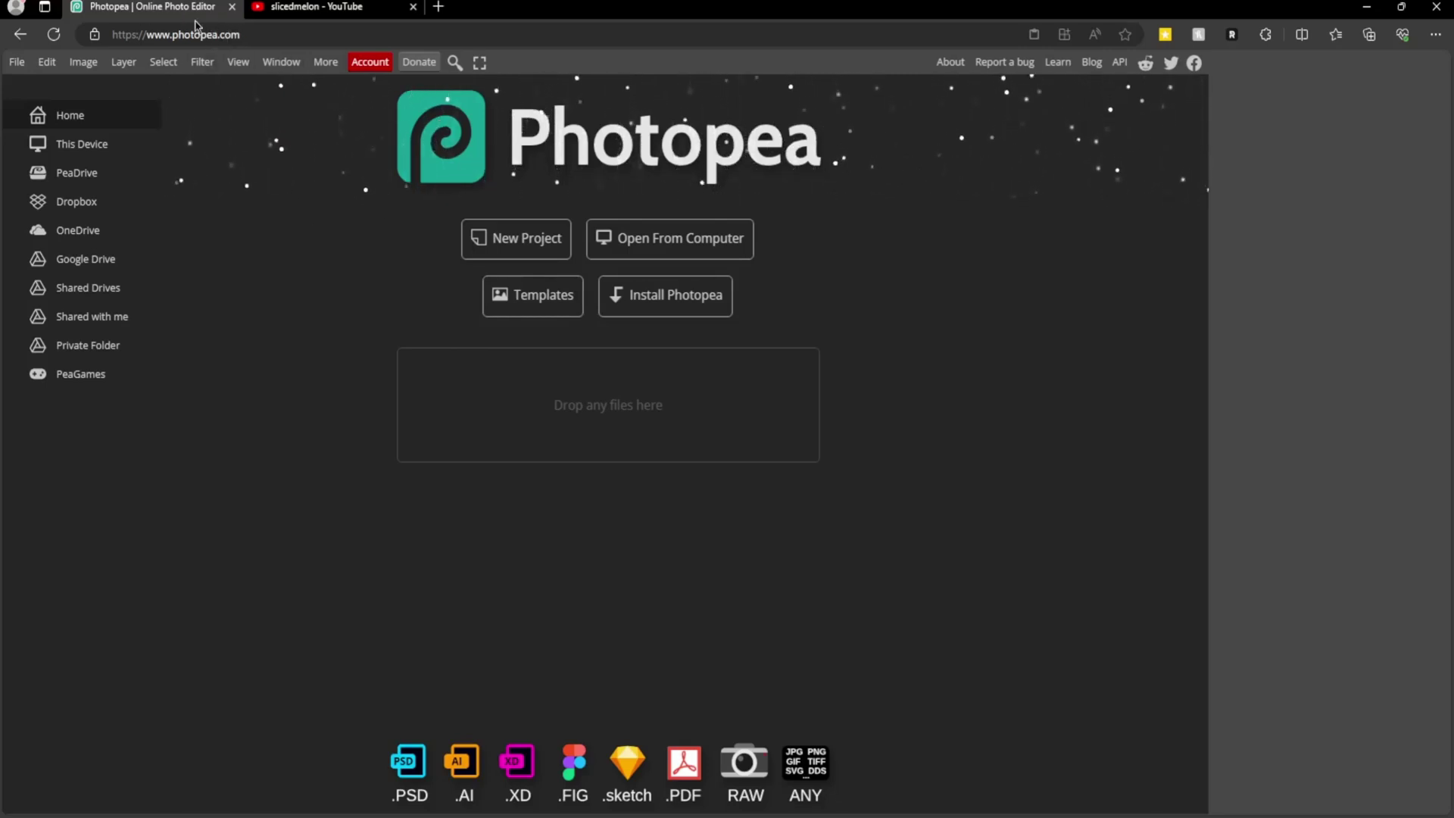
- Create a new 1920 × 1080 pixel project at 300 DPI with a white background
{"action": "left_click_drag", "start_coordinate": [277, 35], "coordinate": [98, 35]}
{"action": "left_click", "coordinate": [233, 195]}
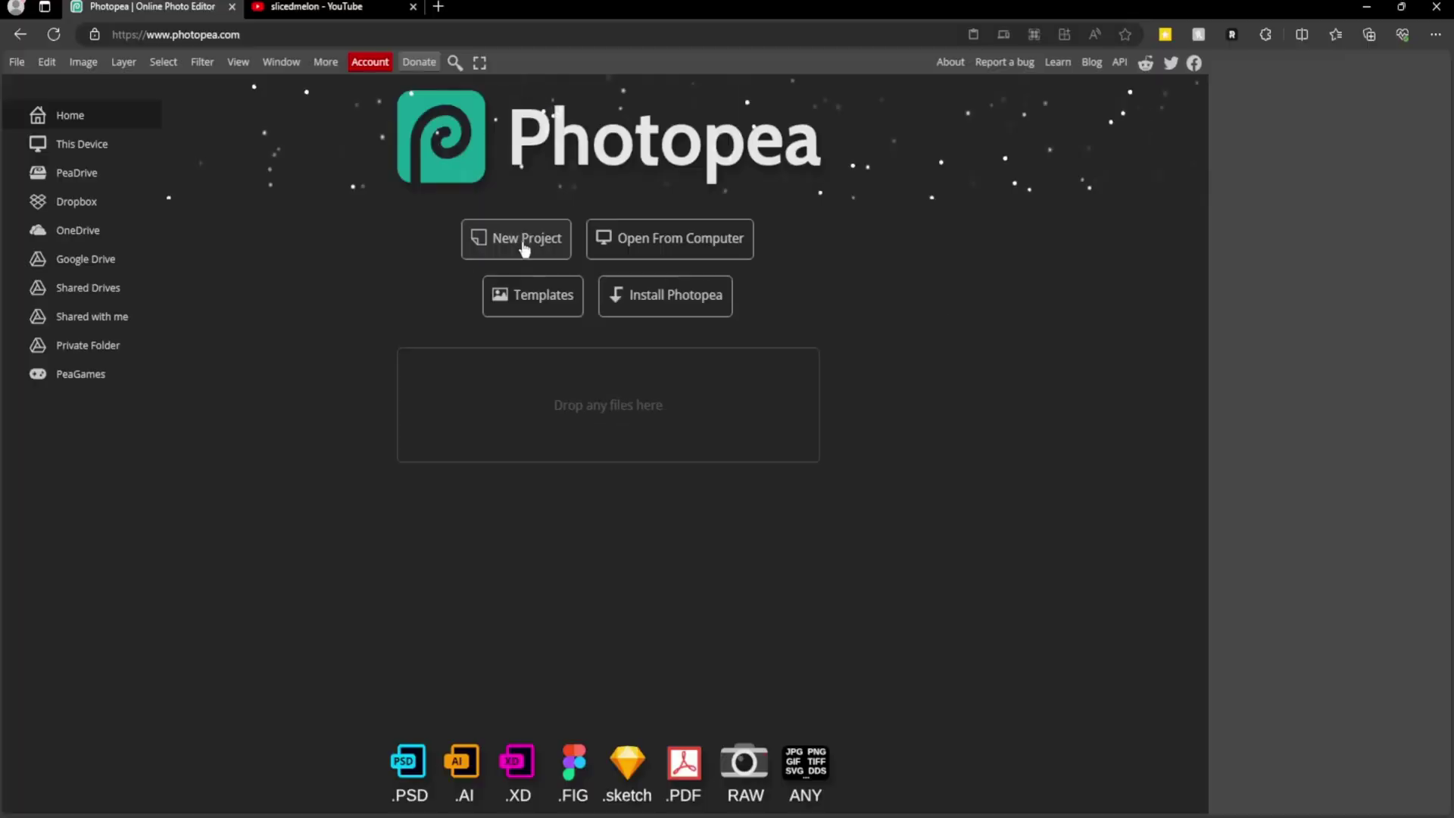
{"action": "left_click", "coordinate": [522, 245]}
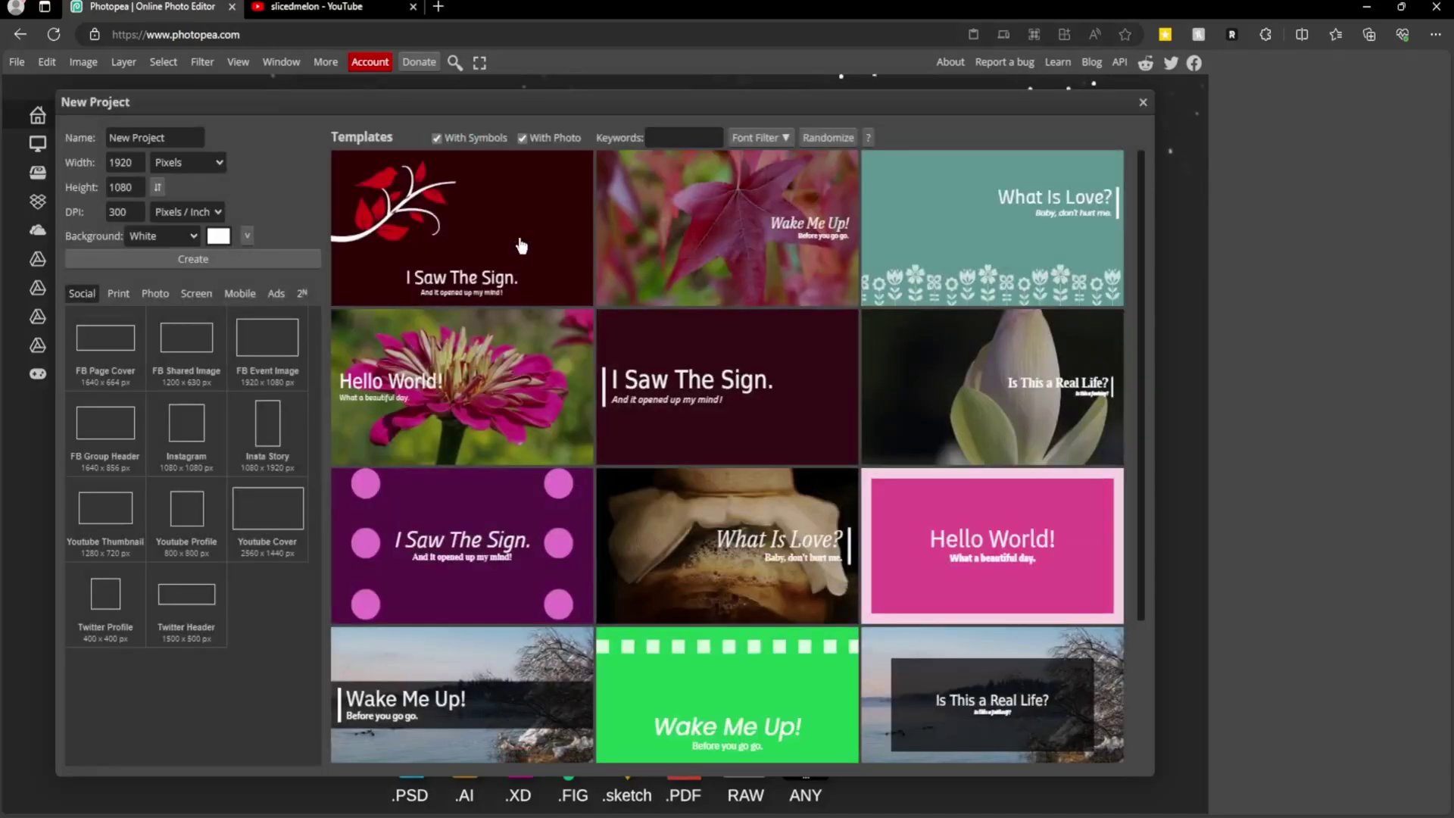
{"action": "double_click", "coordinate": [125, 162]}
{"action": "left_click", "coordinate": [229, 340]}
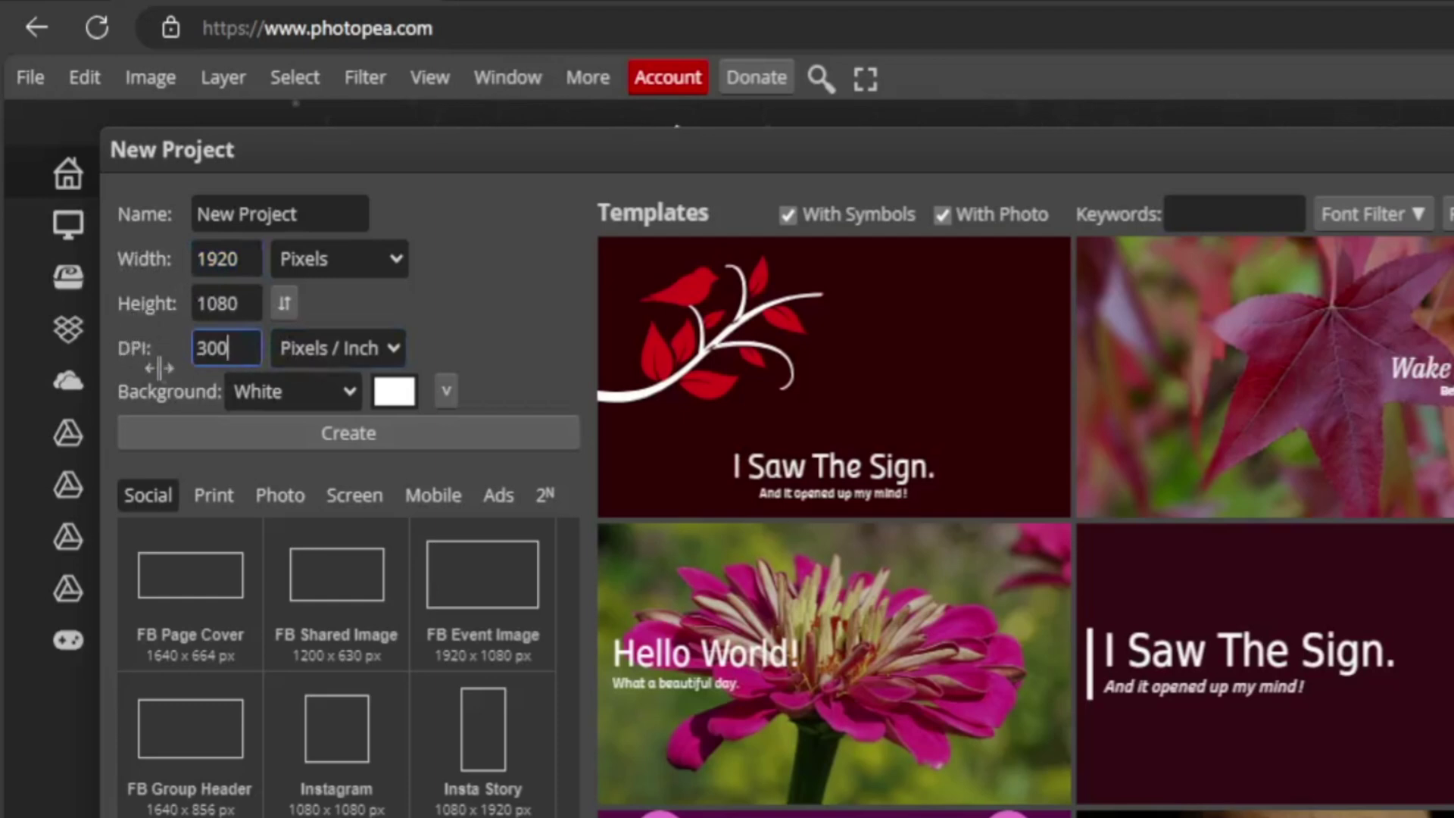
{"action": "left_click_drag", "start_coordinate": [198, 348], "coordinate": [261, 347]}
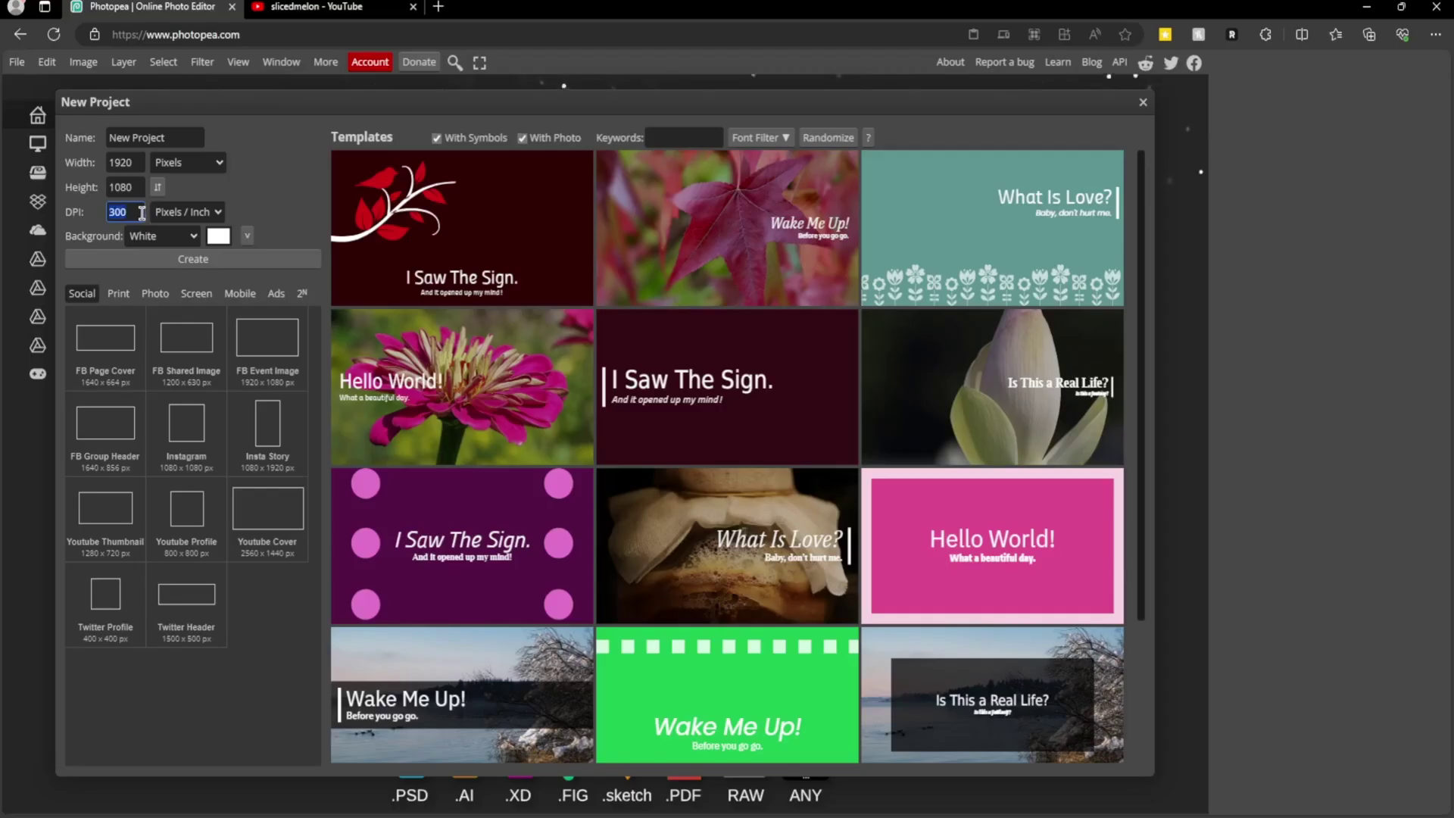
{"action": "left_click", "coordinate": [194, 259]}
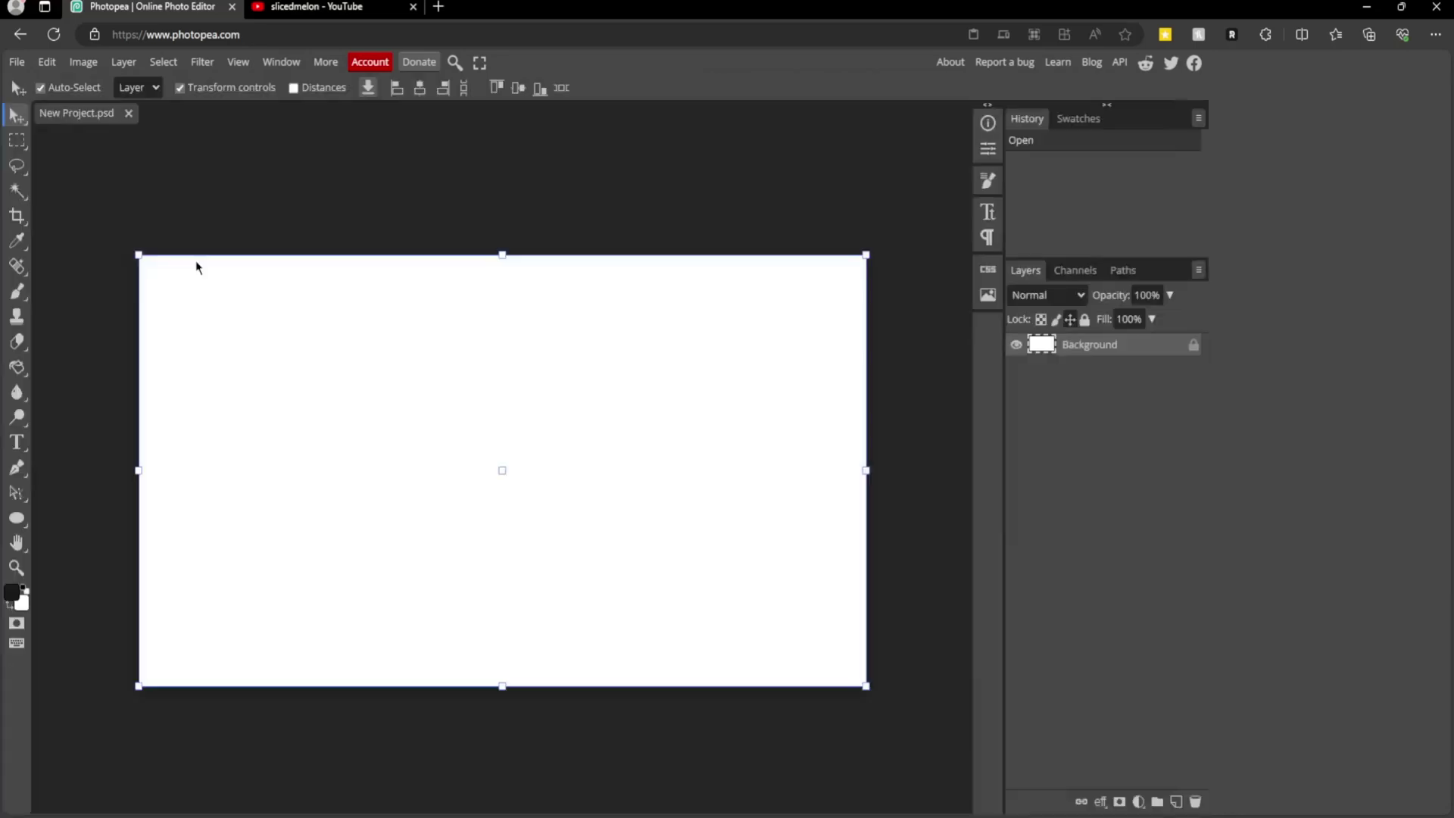
- Add an empty layer above the background and choose the Ellipse shape tool
{"action": "left_click", "coordinate": [1177, 803]}
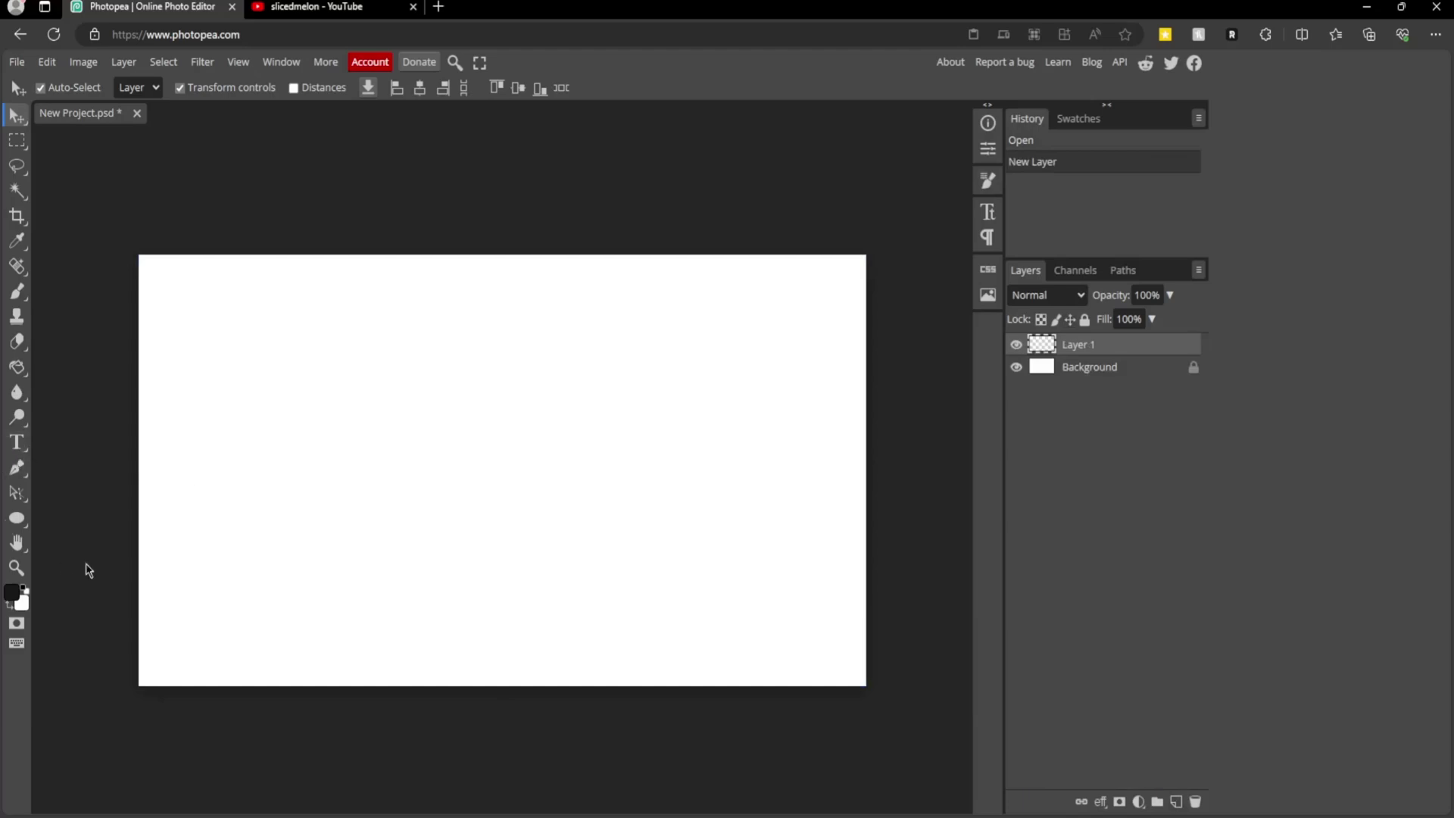
{"action": "right_click", "coordinate": [16, 520]}
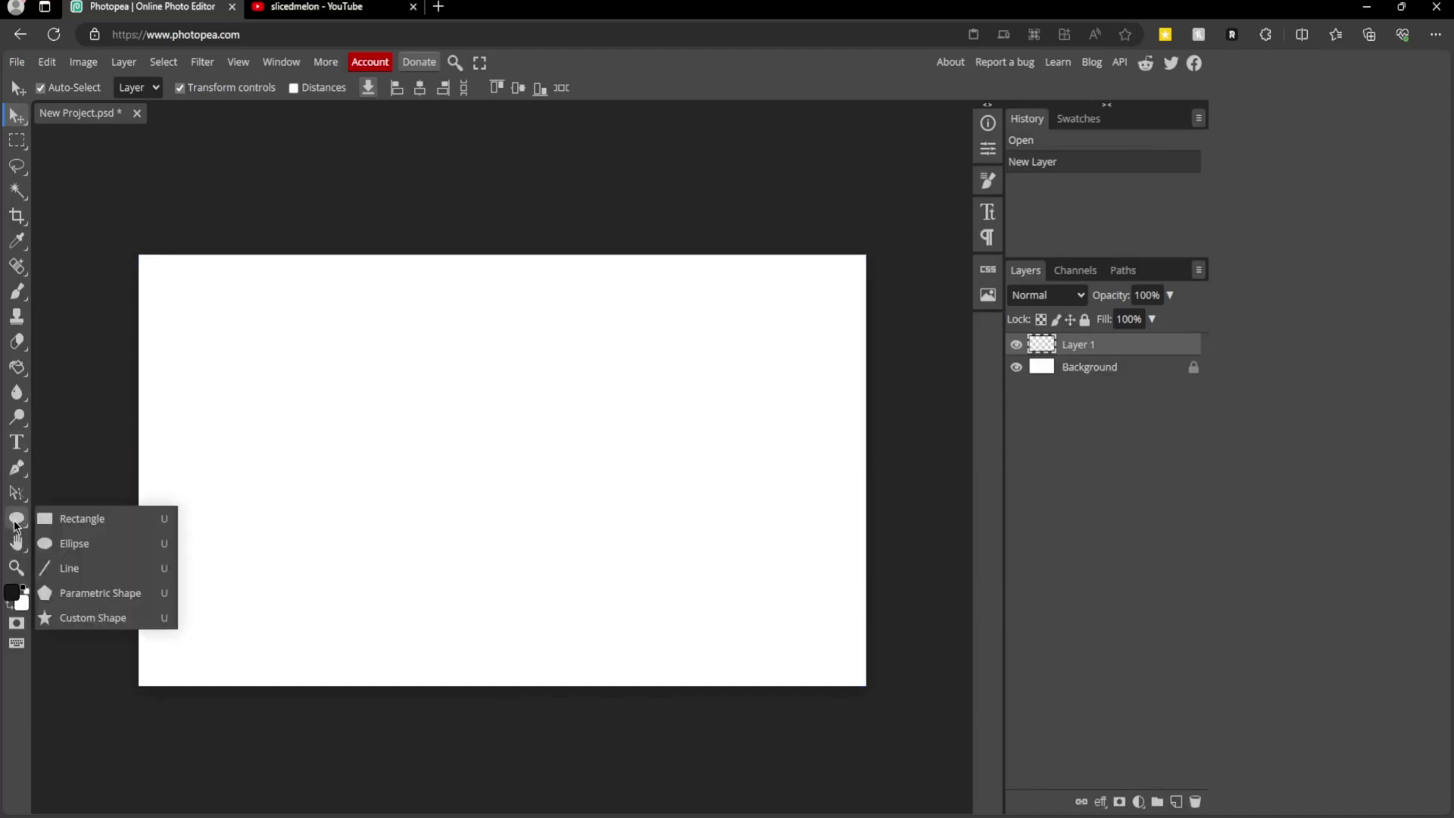
{"action": "left_click", "coordinate": [14, 521]}
{"action": "left_click", "coordinate": [58, 519]}
{"action": "left_click", "coordinate": [12, 517]}
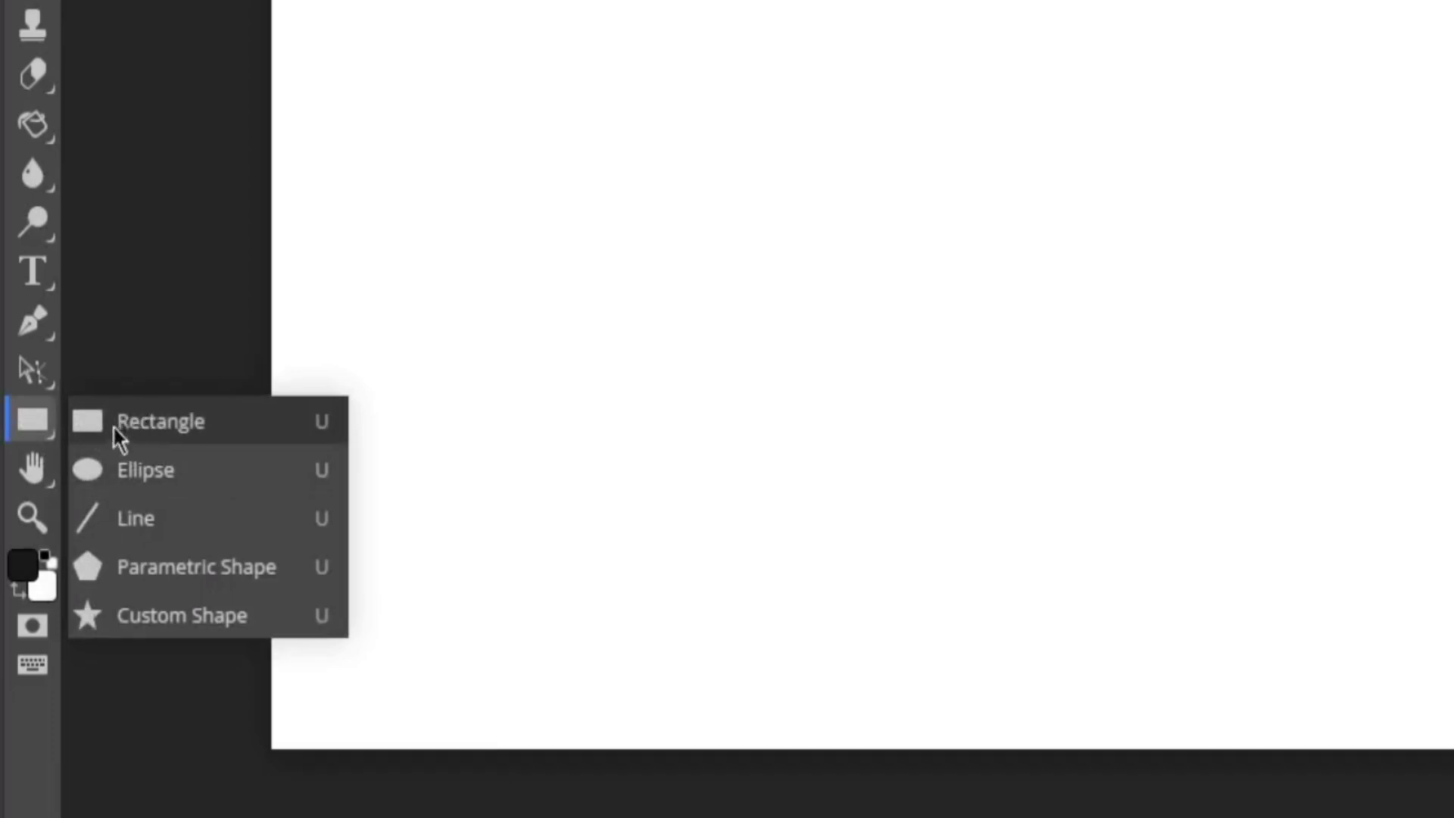
{"action": "left_click", "coordinate": [130, 471]}
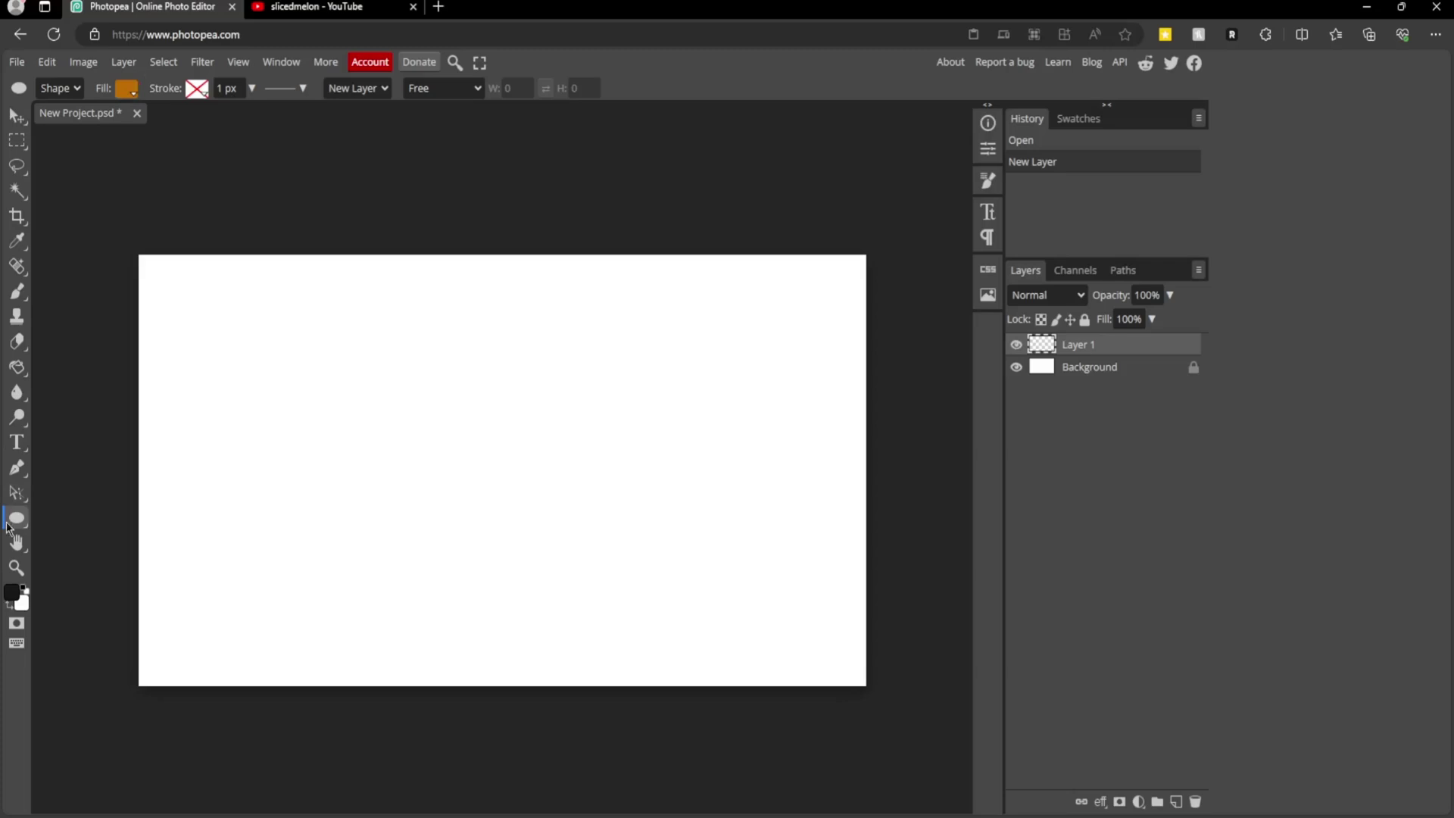
- Set the ellipse fill colour to yellow ffd800
{"action": "left_click", "coordinate": [121, 90]}
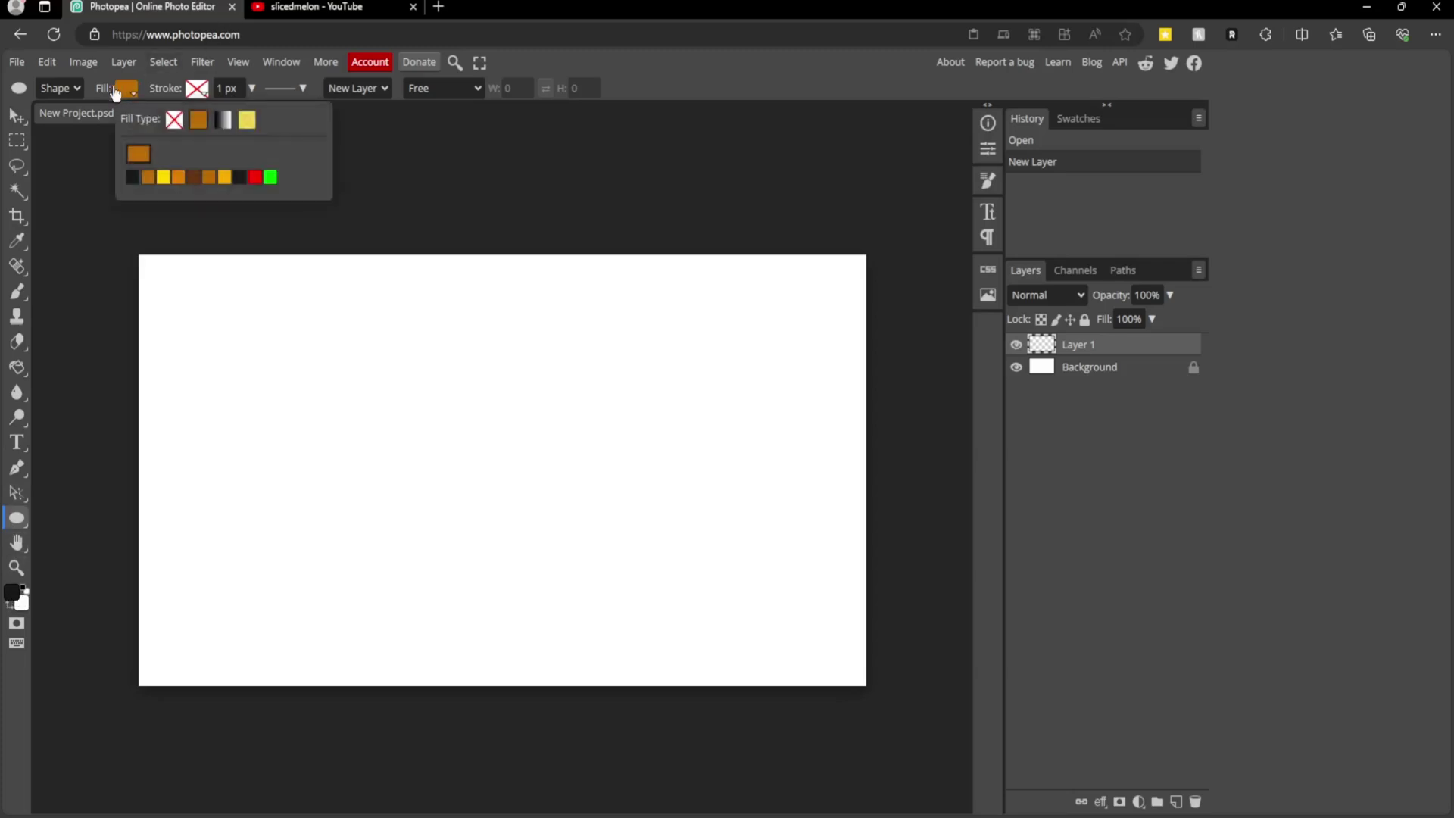
{"action": "left_click", "coordinate": [138, 155]}
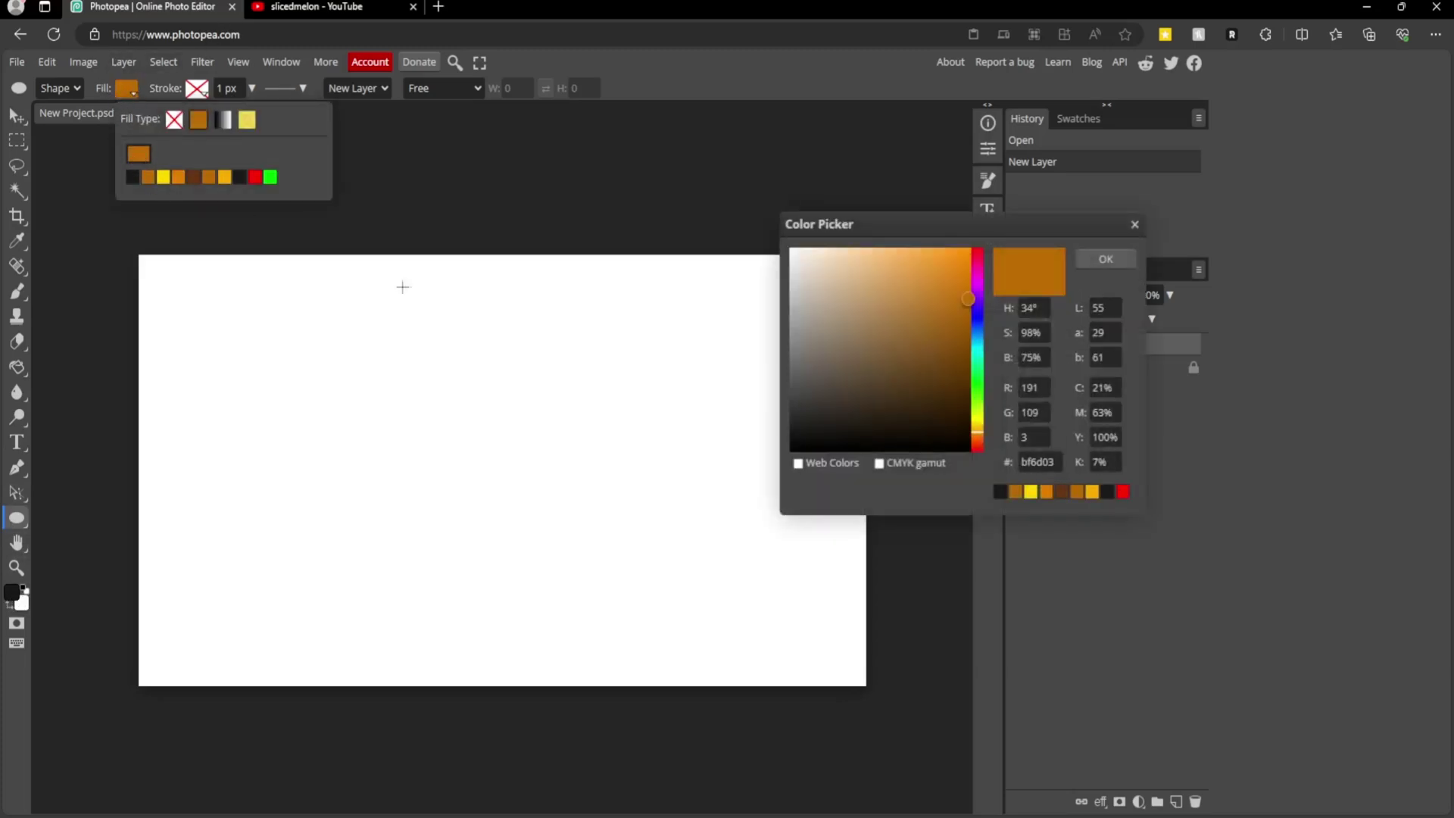
{"action": "left_click", "coordinate": [977, 429]}
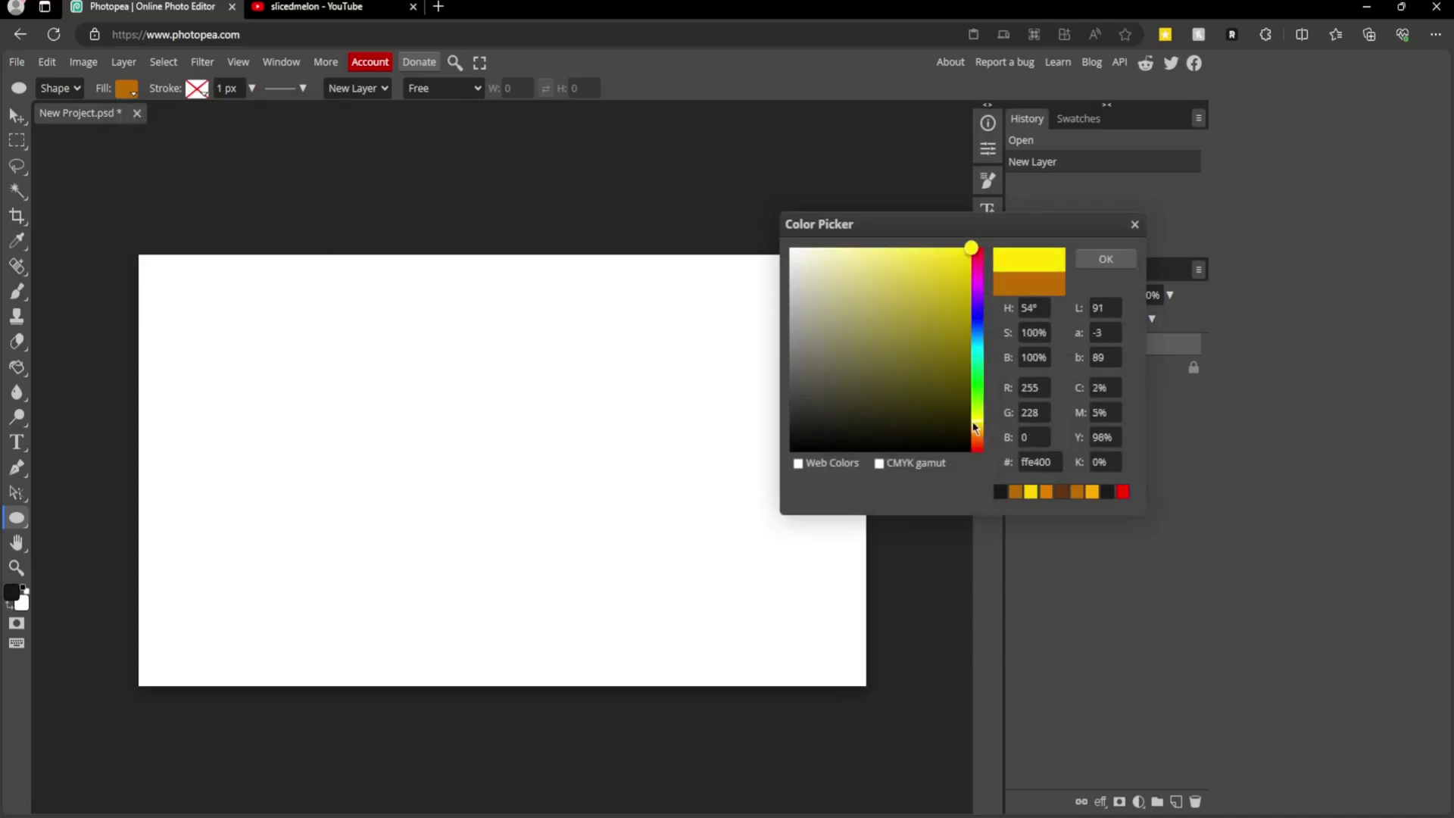
{"action": "left_click_drag", "start_coordinate": [974, 427], "coordinate": [970, 429]}
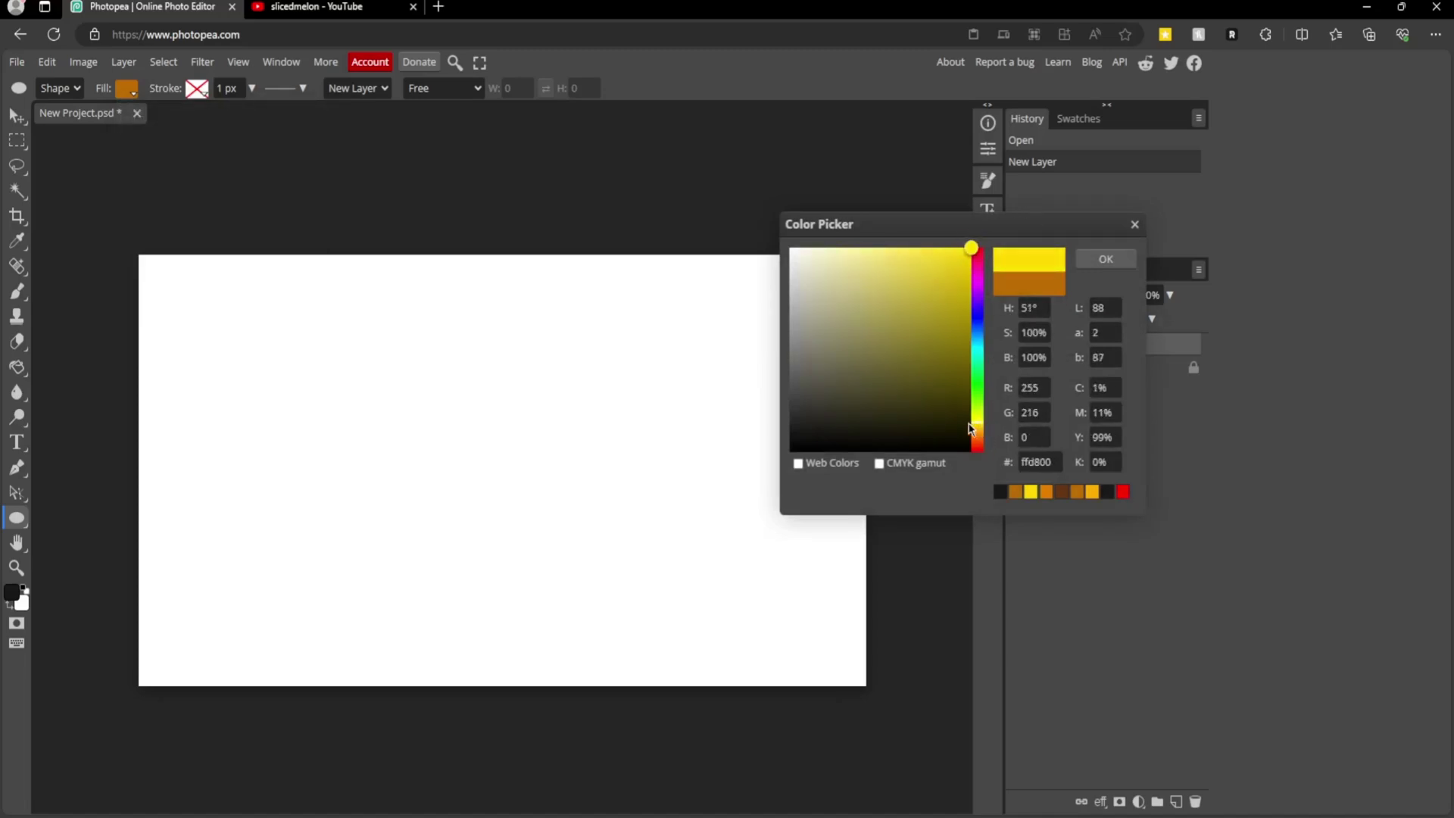
{"action": "left_click", "coordinate": [1107, 260]}
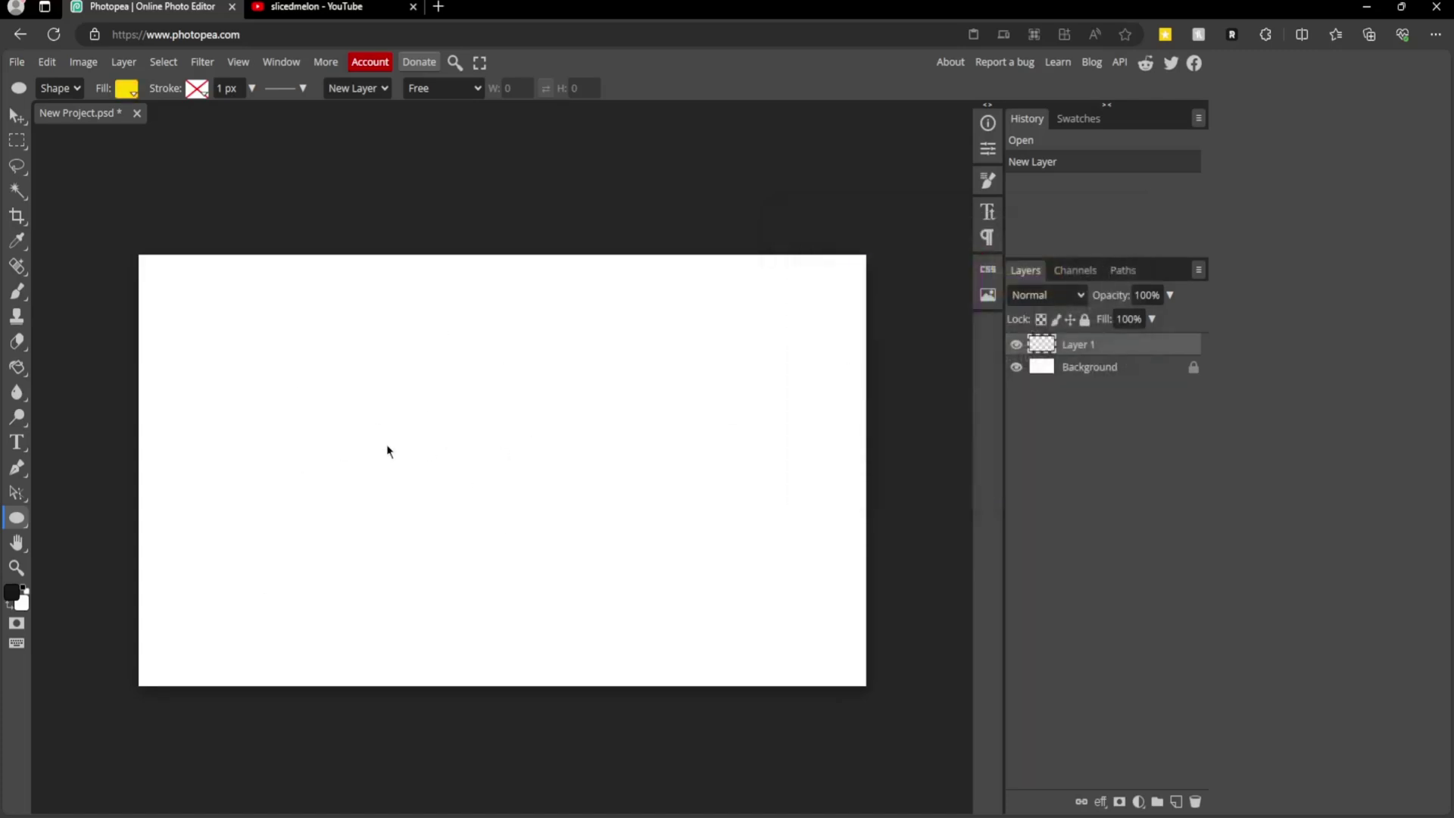
- Draw a large yellow circle with locked proportions and move it to the centre of the canvas
{"action": "key", "text": "ctrl+0"}
{"action": "key", "text": "shift"}
{"action": "left_click_drag", "start_coordinate": [337, 306], "coordinate": [749, 670]}
{"action": "left_click", "coordinate": [17, 115]}
{"action": "mouse_move", "coordinate": [575, 542]}
{"action": "left_mouse_down"}
{"action": "mouse_move", "coordinate": [497, 526]}
{"action": "mouse_move", "coordinate": [585, 522]}
{"action": "mouse_move", "coordinate": [574, 529]}
{"action": "left_mouse_up"}
- Duplicate the yellow circle's layer and recolour the copy to orange ff9c00
{"action": "key", "text": "ctrl+minus"}
{"action": "key", "text": "ctrl+minus"}
{"action": "key", "text": "ctrl+minus"}
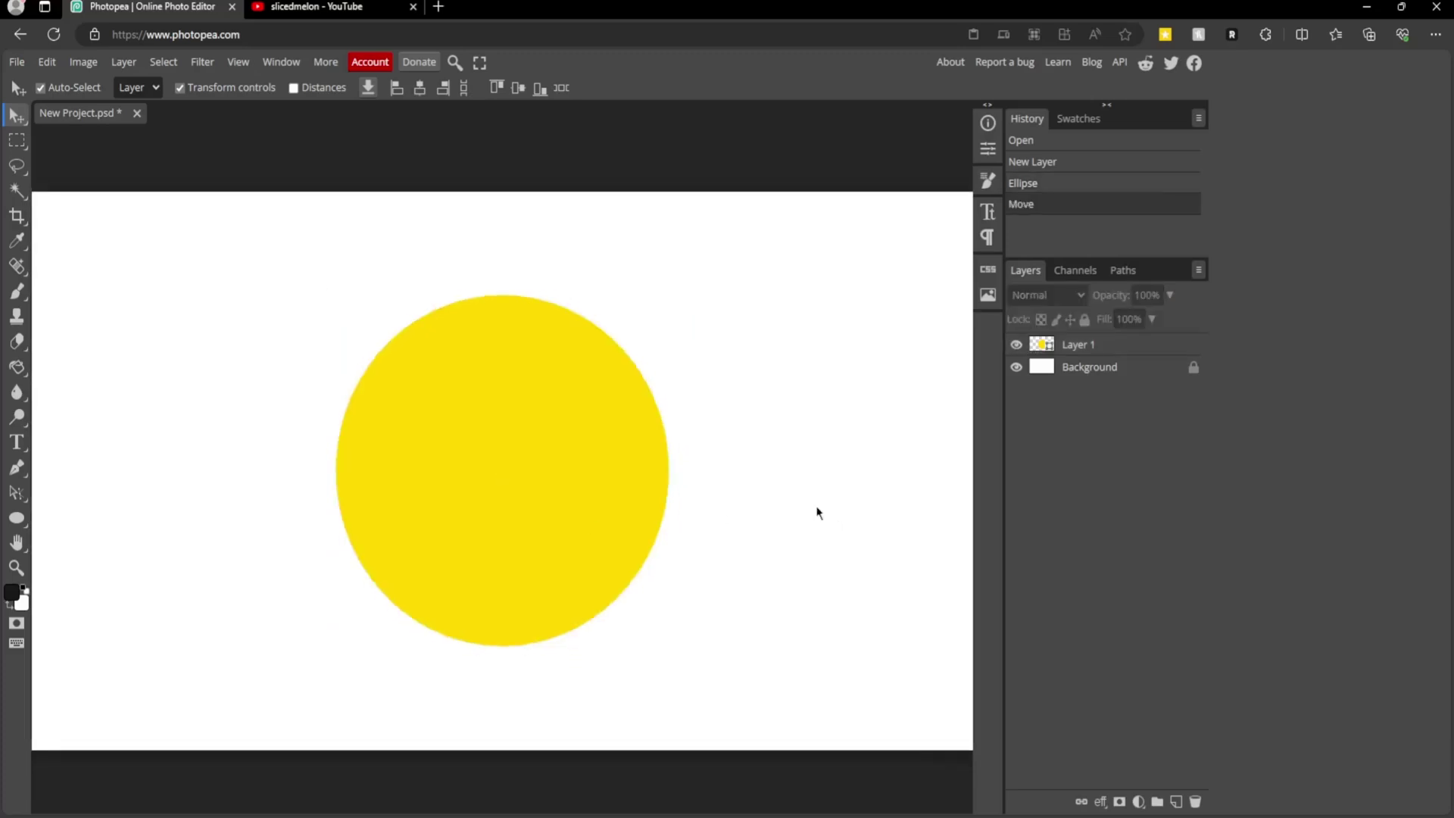
{"action": "key", "text": "ctrl+plus"}
{"action": "key", "text": "ctrl+plus"}
{"action": "key", "text": "ctrl+plus"}
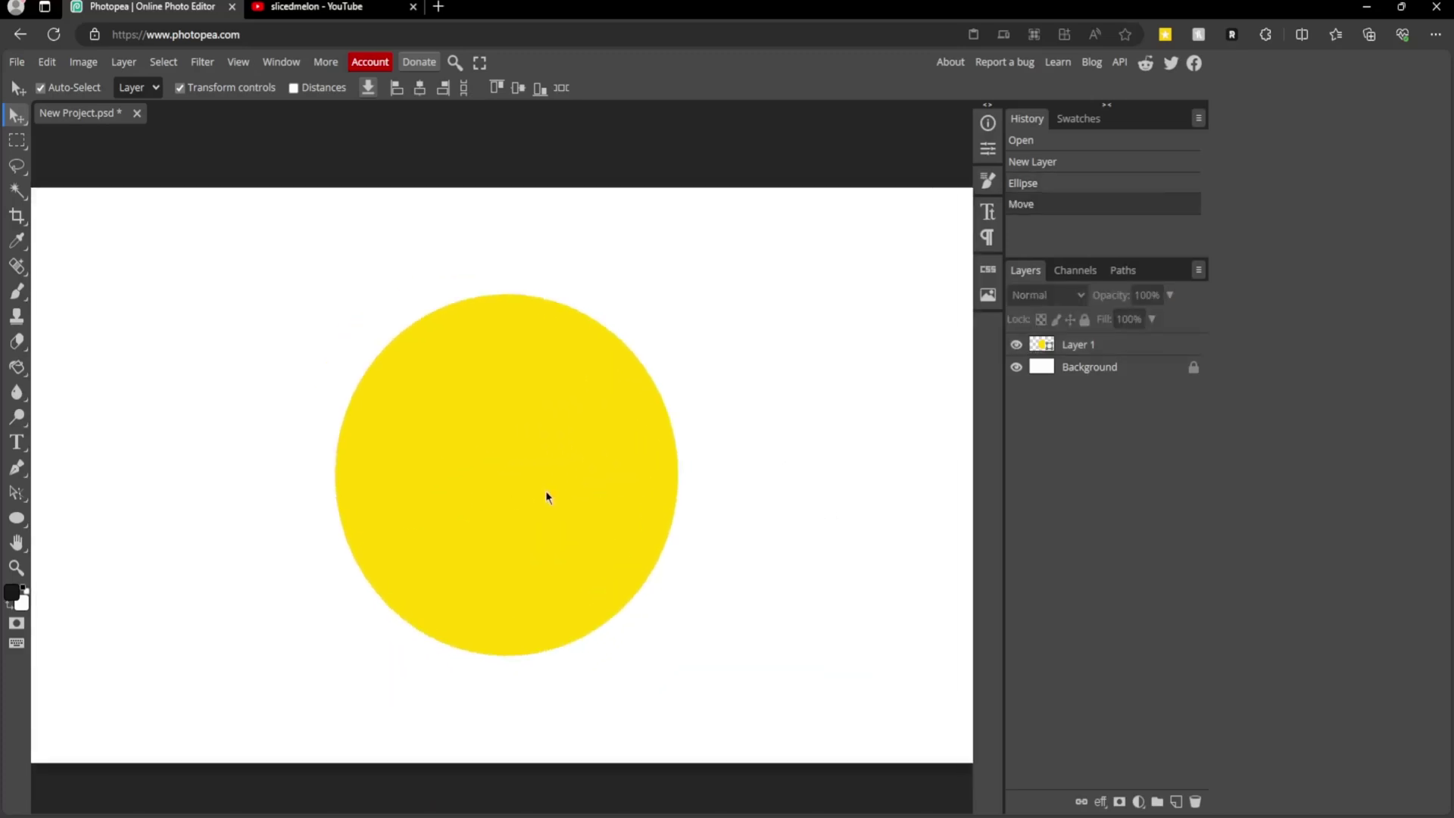
{"action": "left_click", "coordinate": [546, 492]}
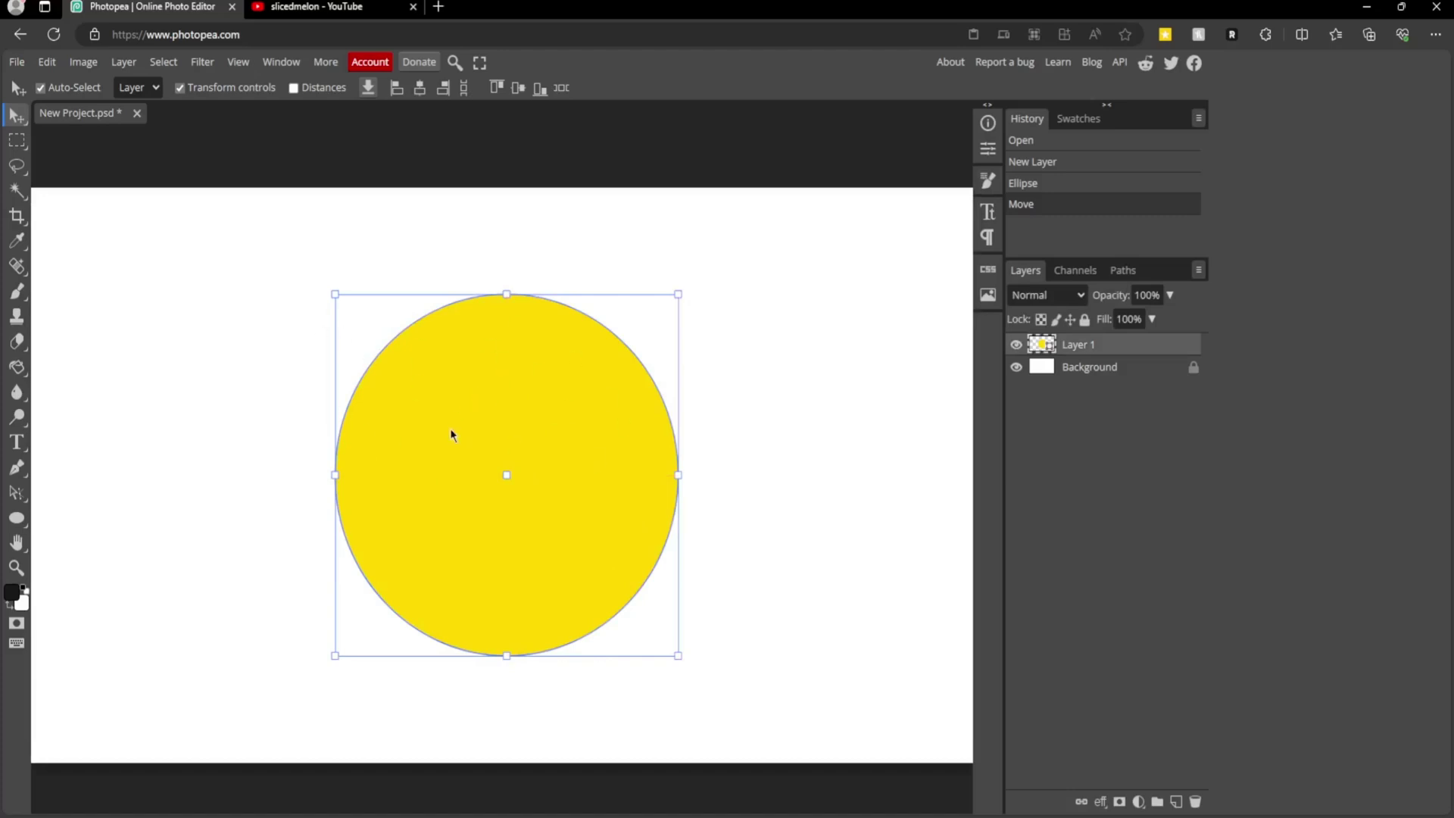
{"action": "key", "text": "ctrl+j"}
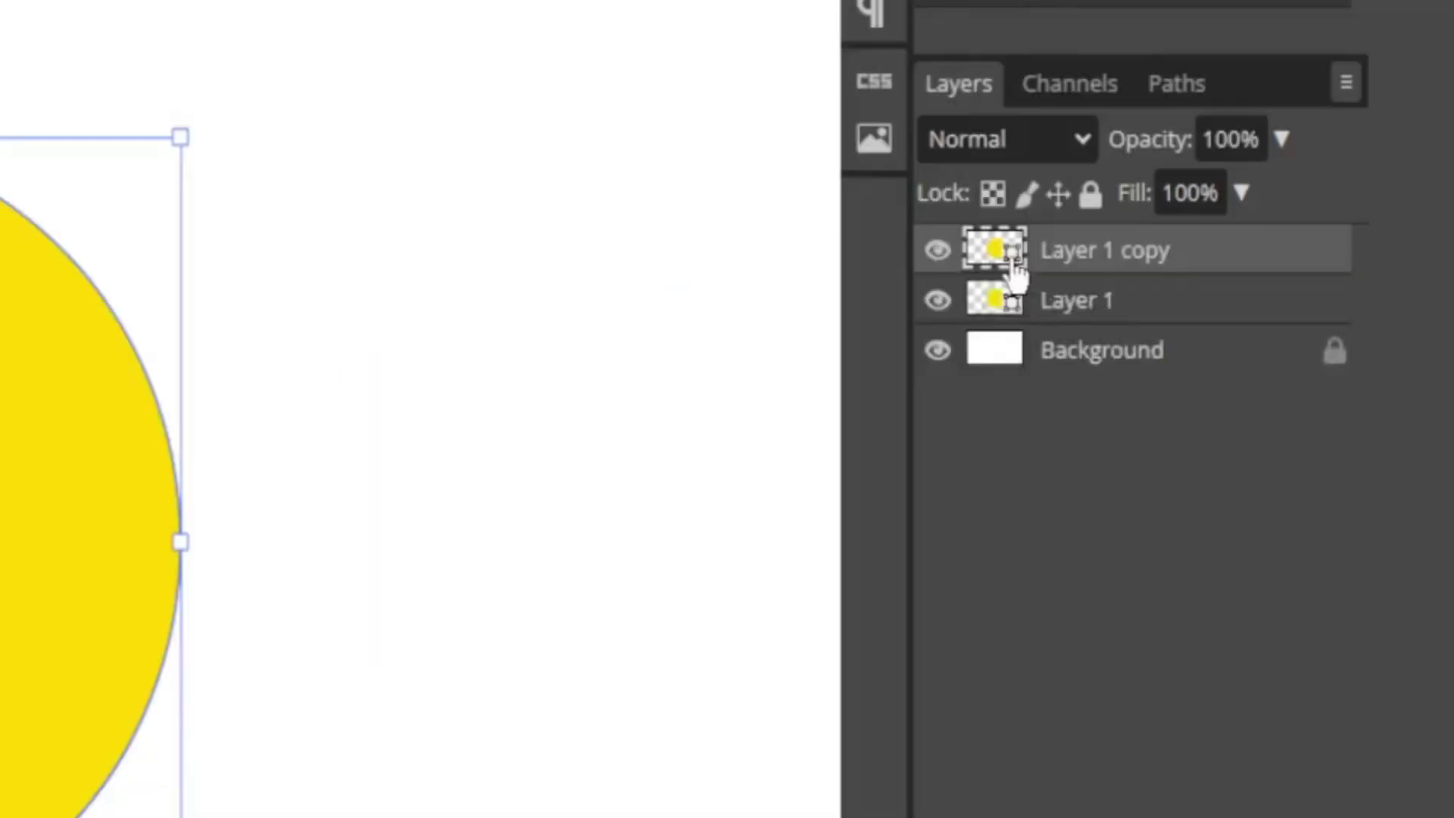
{"action": "double_click", "coordinate": [1015, 275]}
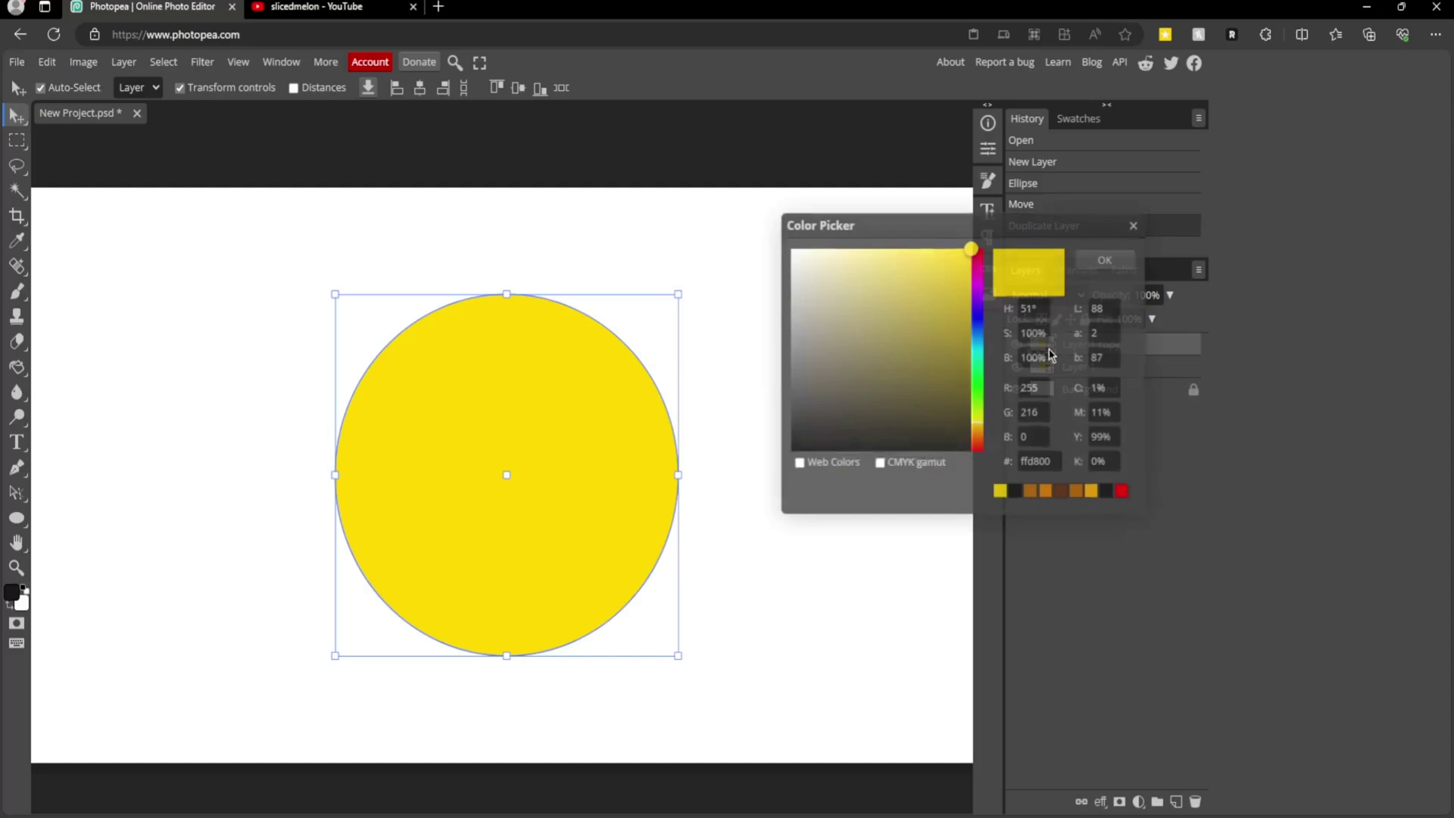
{"action": "left_click_drag", "start_coordinate": [845, 7], "coordinate": [380, 191]}
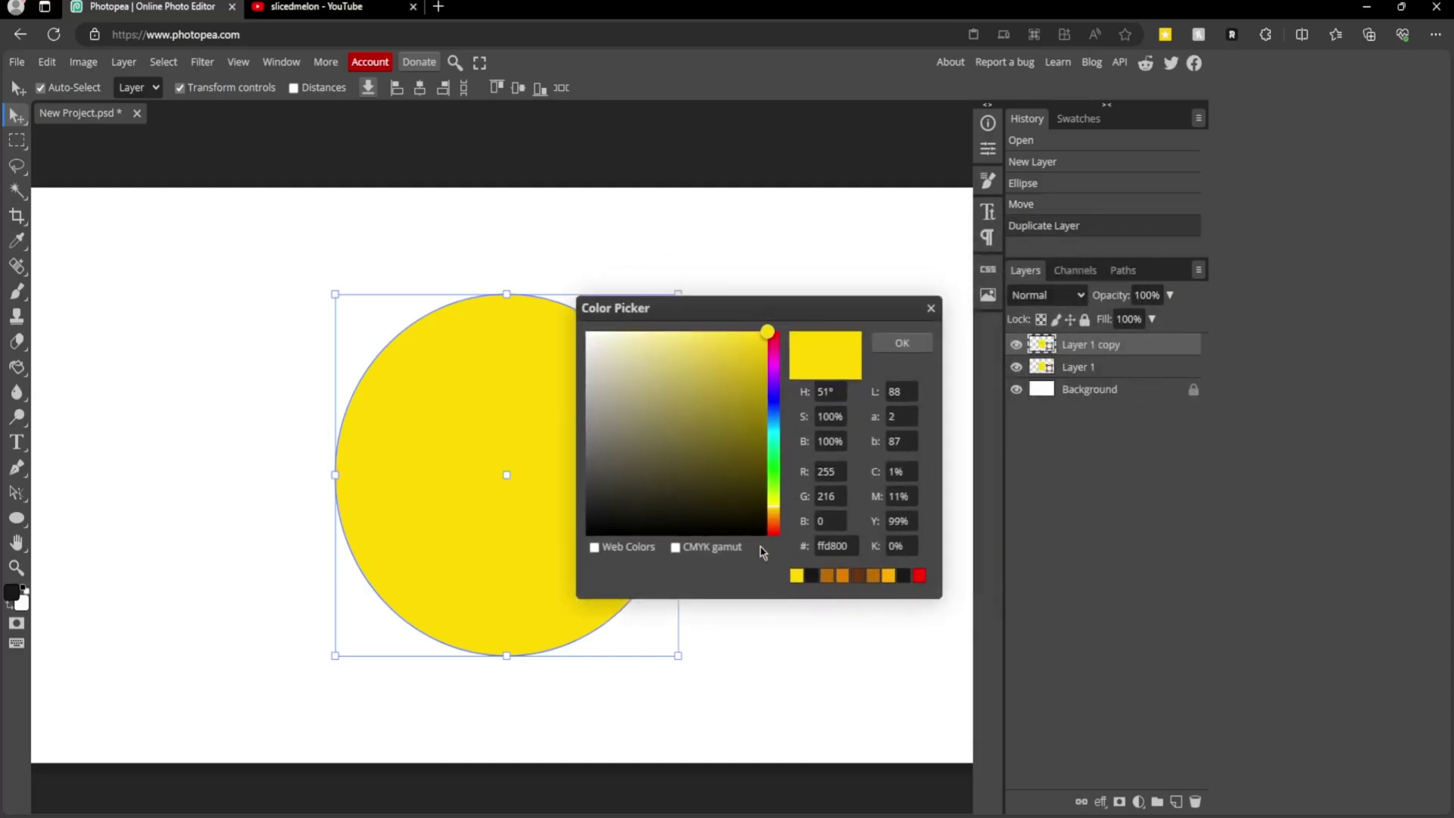
{"action": "left_click_drag", "start_coordinate": [774, 517], "coordinate": [773, 521]}
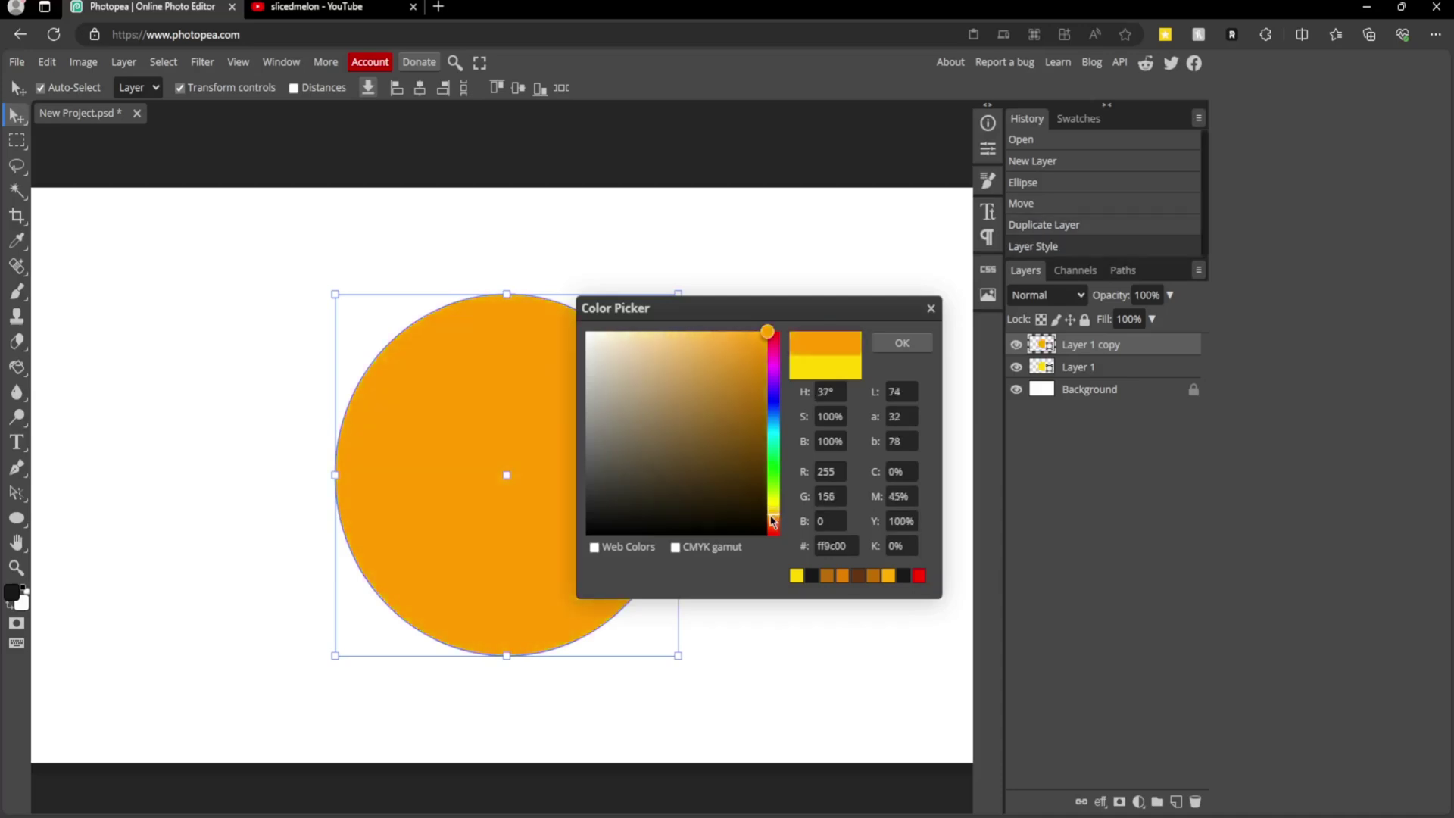
{"action": "left_click", "coordinate": [915, 347]}
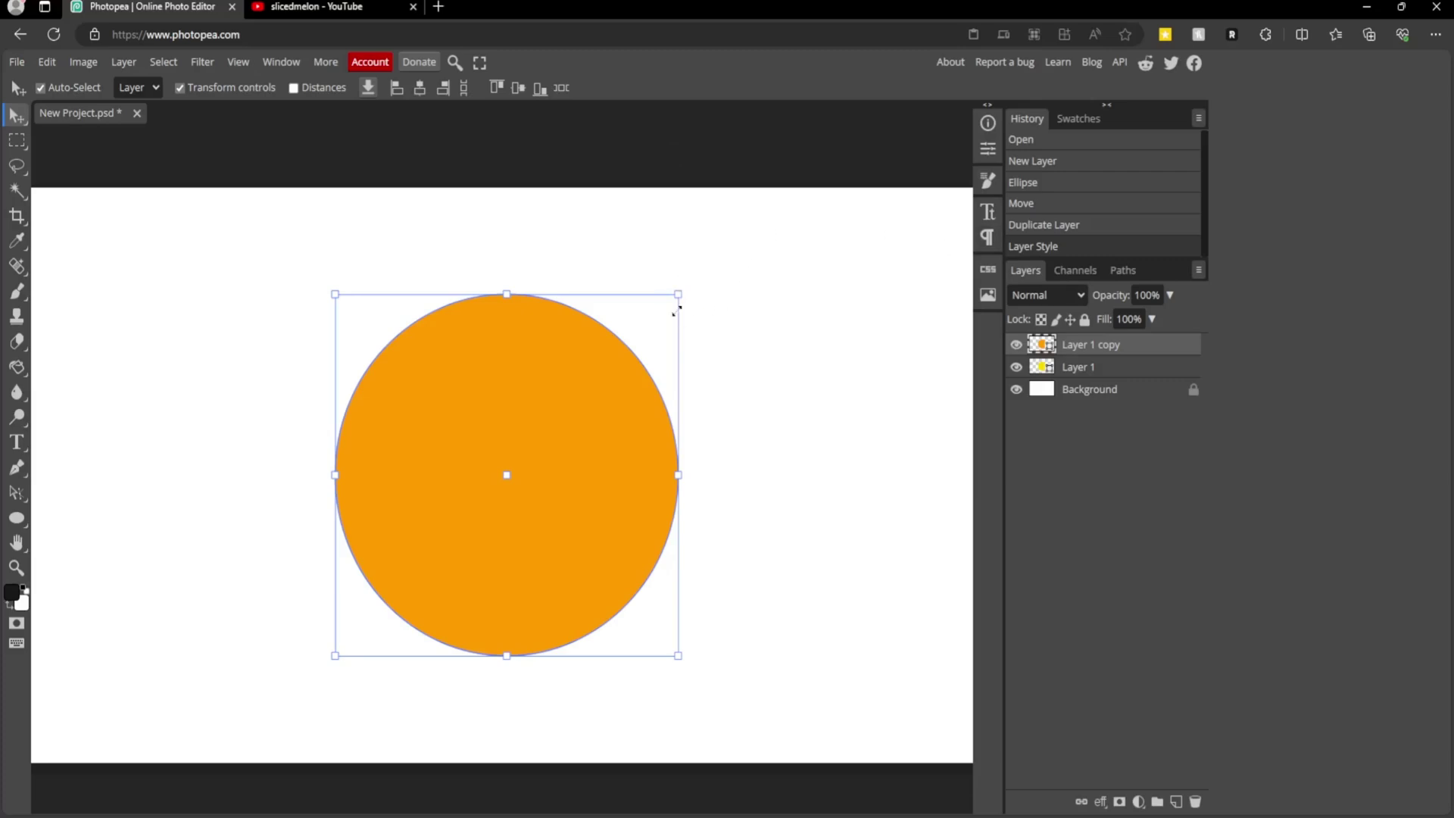
- With transform controls enabled, scale the orange circle proportionally about its centre to about 65.85%
{"action": "left_click", "coordinate": [184, 92]}
{"action": "left_click", "coordinate": [184, 92]}
{"action": "left_click", "coordinate": [184, 92]}
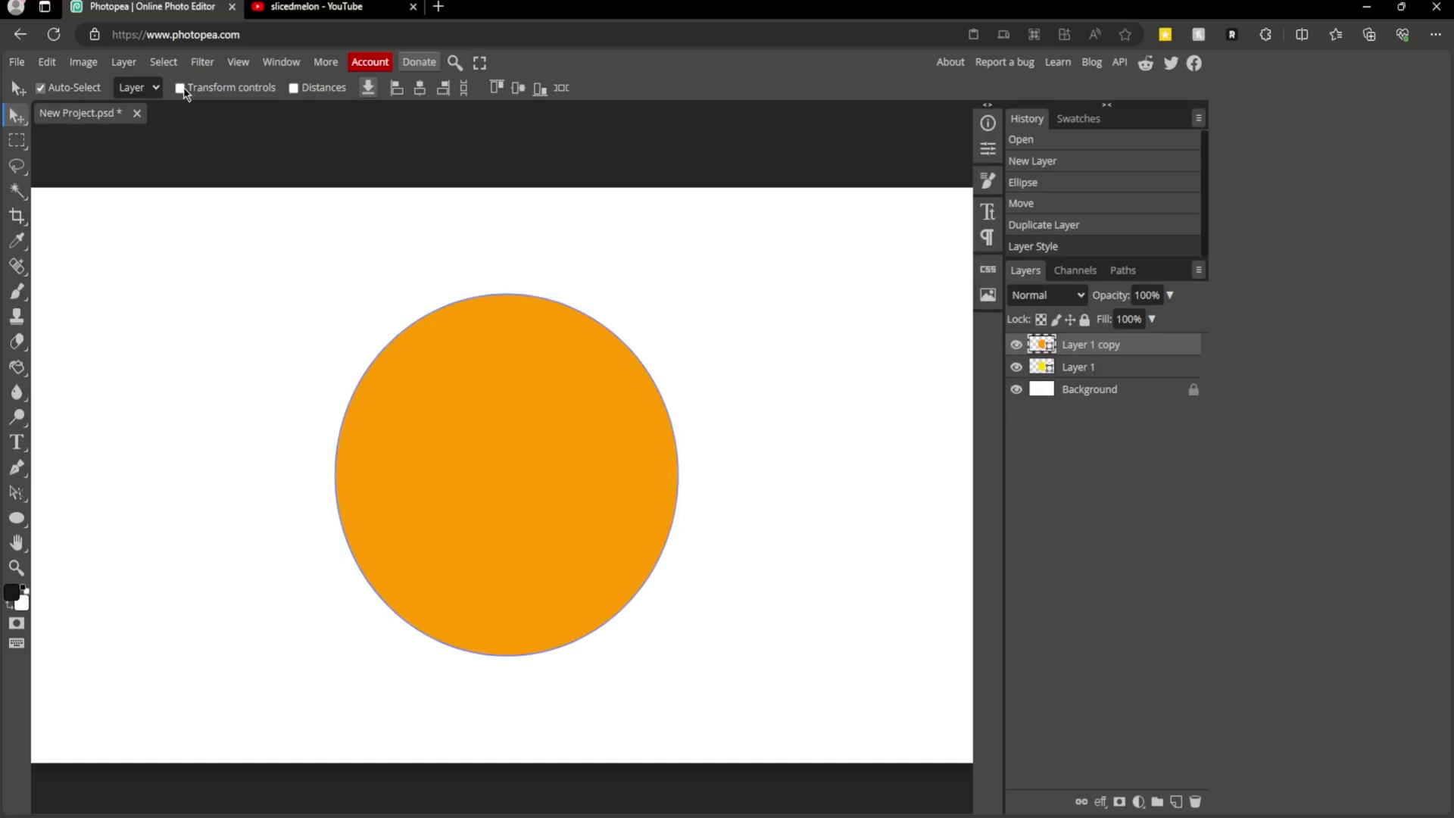
{"action": "left_click", "coordinate": [184, 91]}
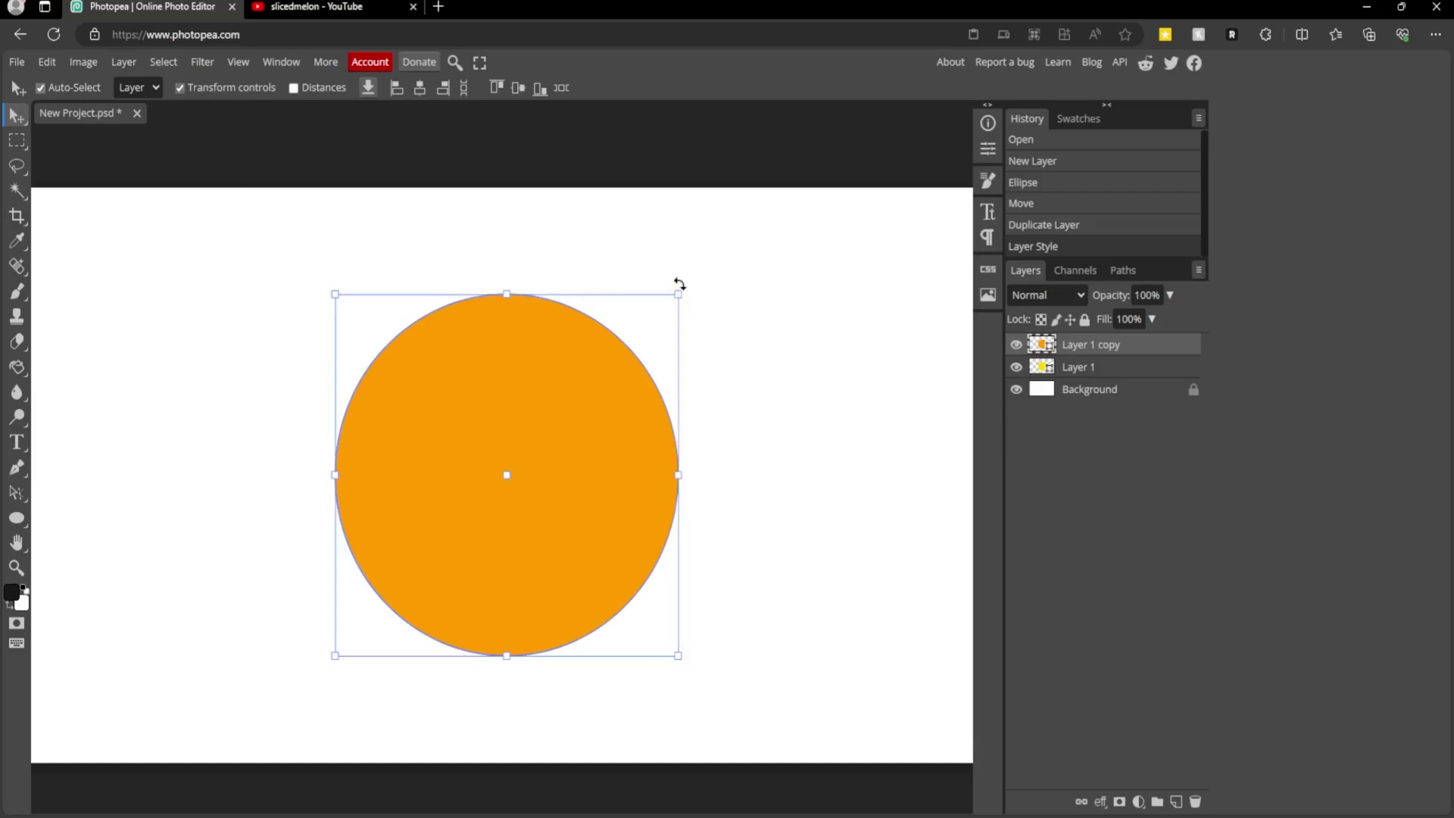
{"action": "key", "text": "alt"}
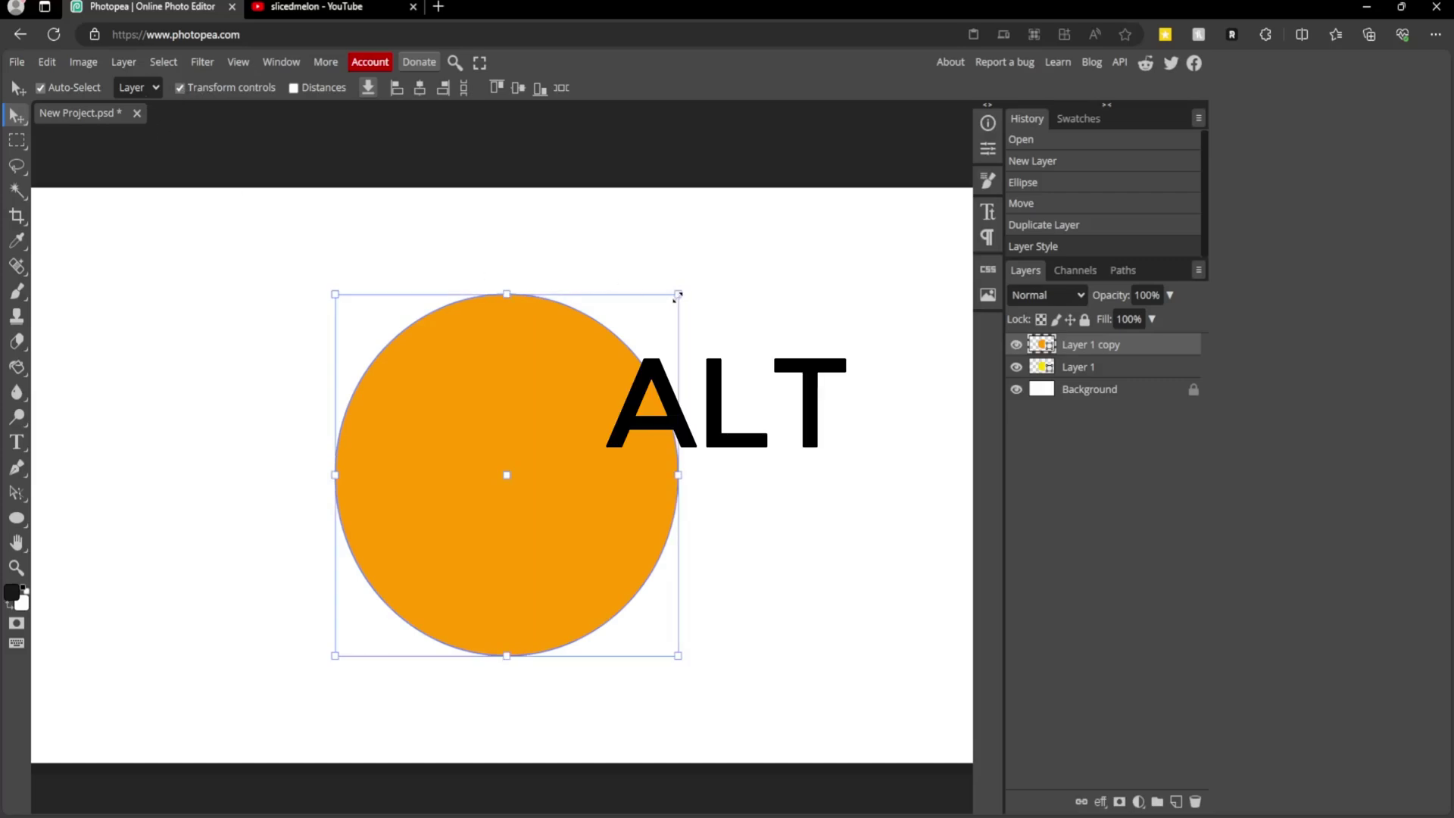
{"action": "left_click_drag", "start_coordinate": [679, 293], "coordinate": [631, 368]}
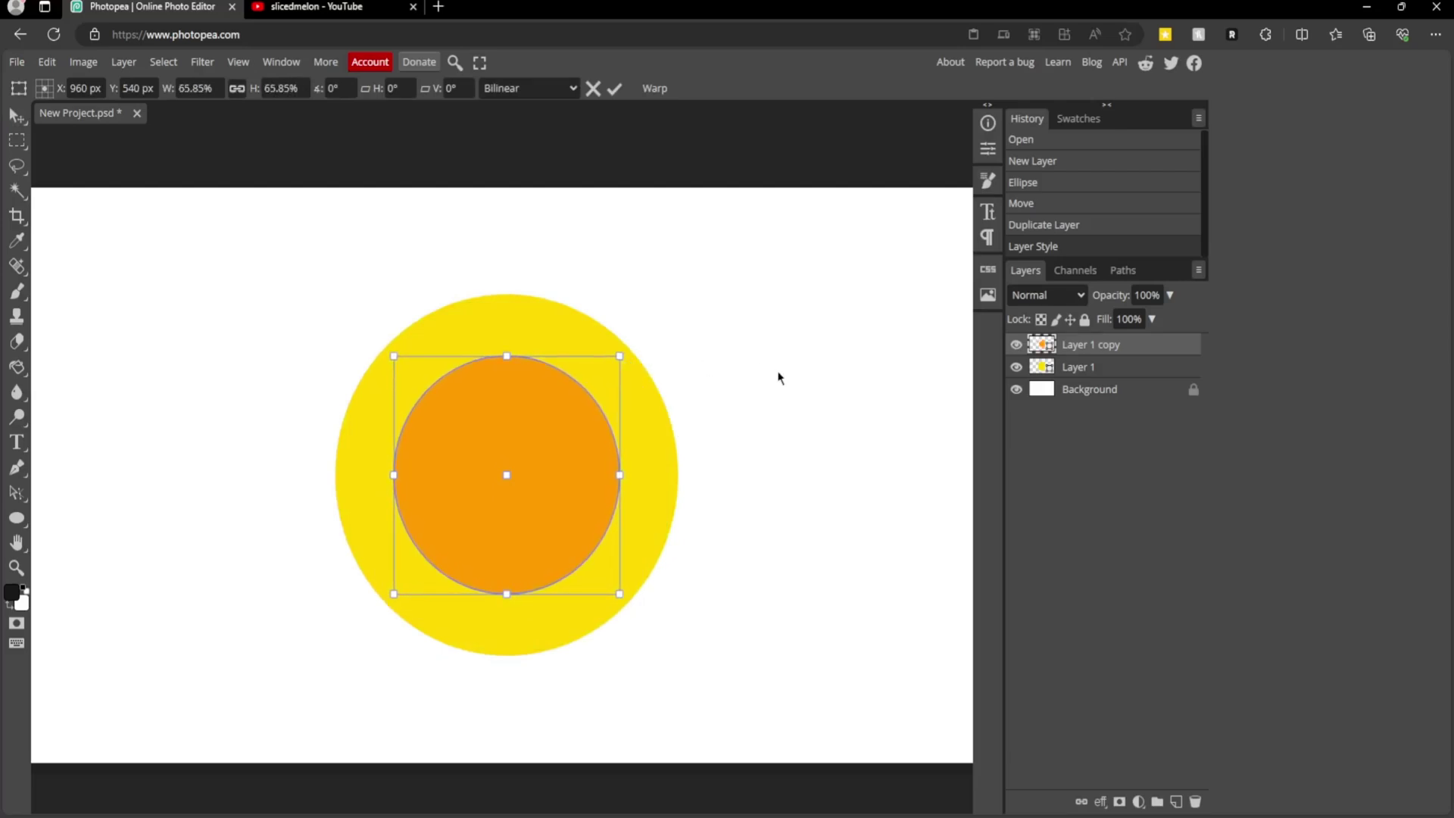
{"action": "key", "text": "Return"}
- Duplicate the large yellow circle and recolour the lower original, Layer 1, to dark orange d98500
{"action": "key", "text": "ctrl+minus"}
{"action": "key", "text": "ctrl+minus"}
{"action": "key", "text": "ctrl+plus"}
{"action": "key", "text": "ctrl+plus"}
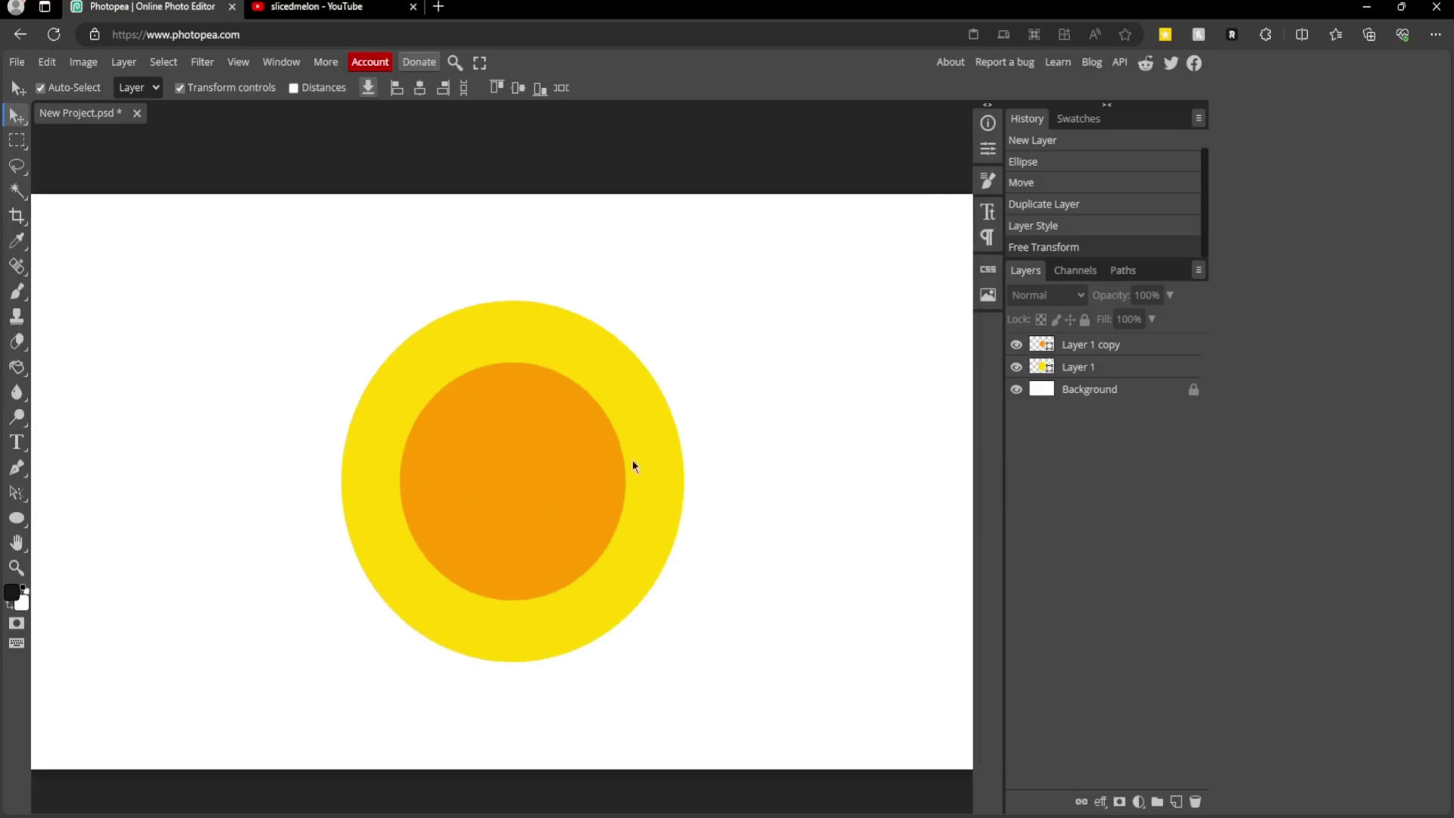
{"action": "left_click", "coordinate": [661, 499]}
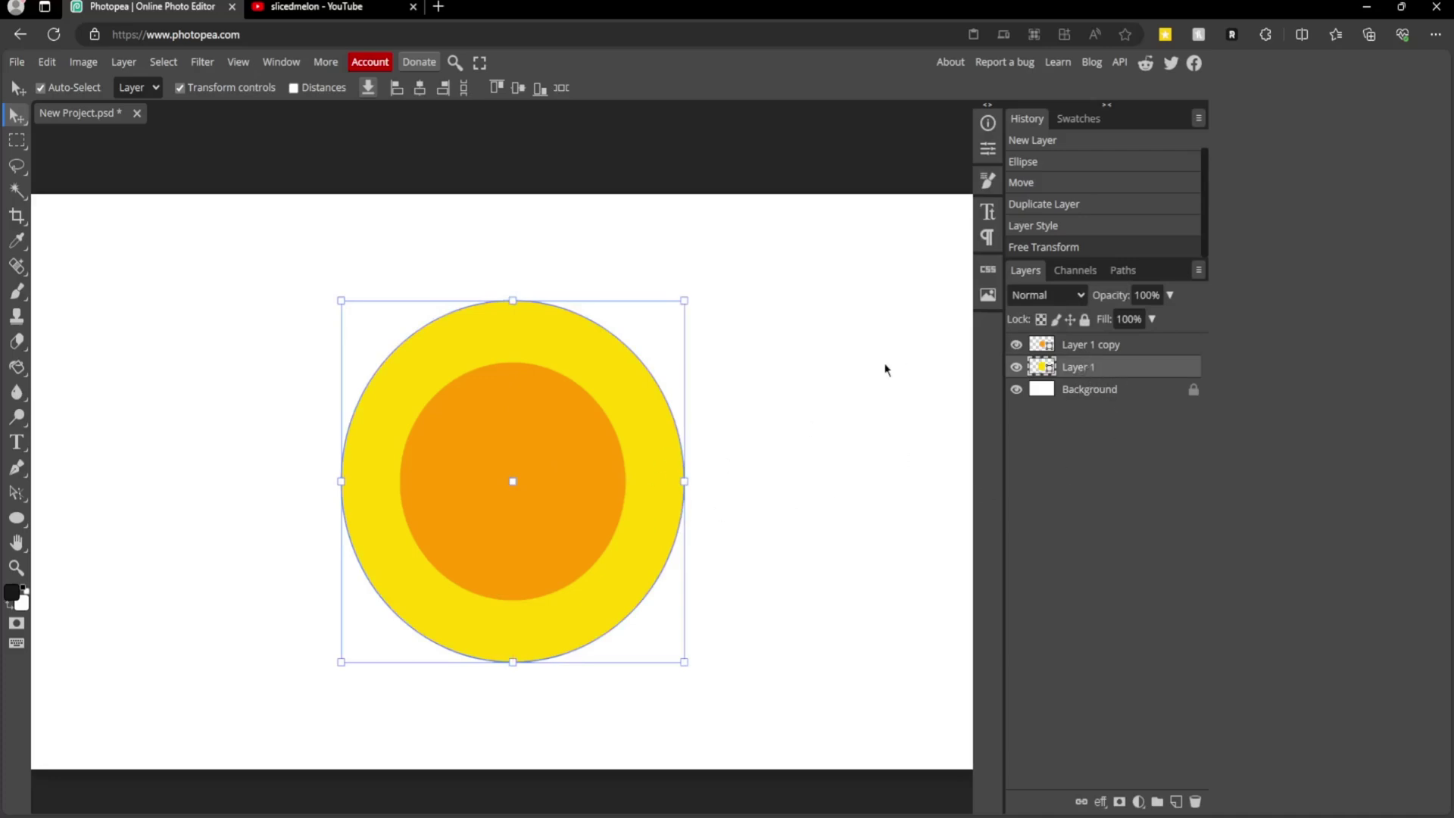
{"action": "key", "text": "ctrl+j"}
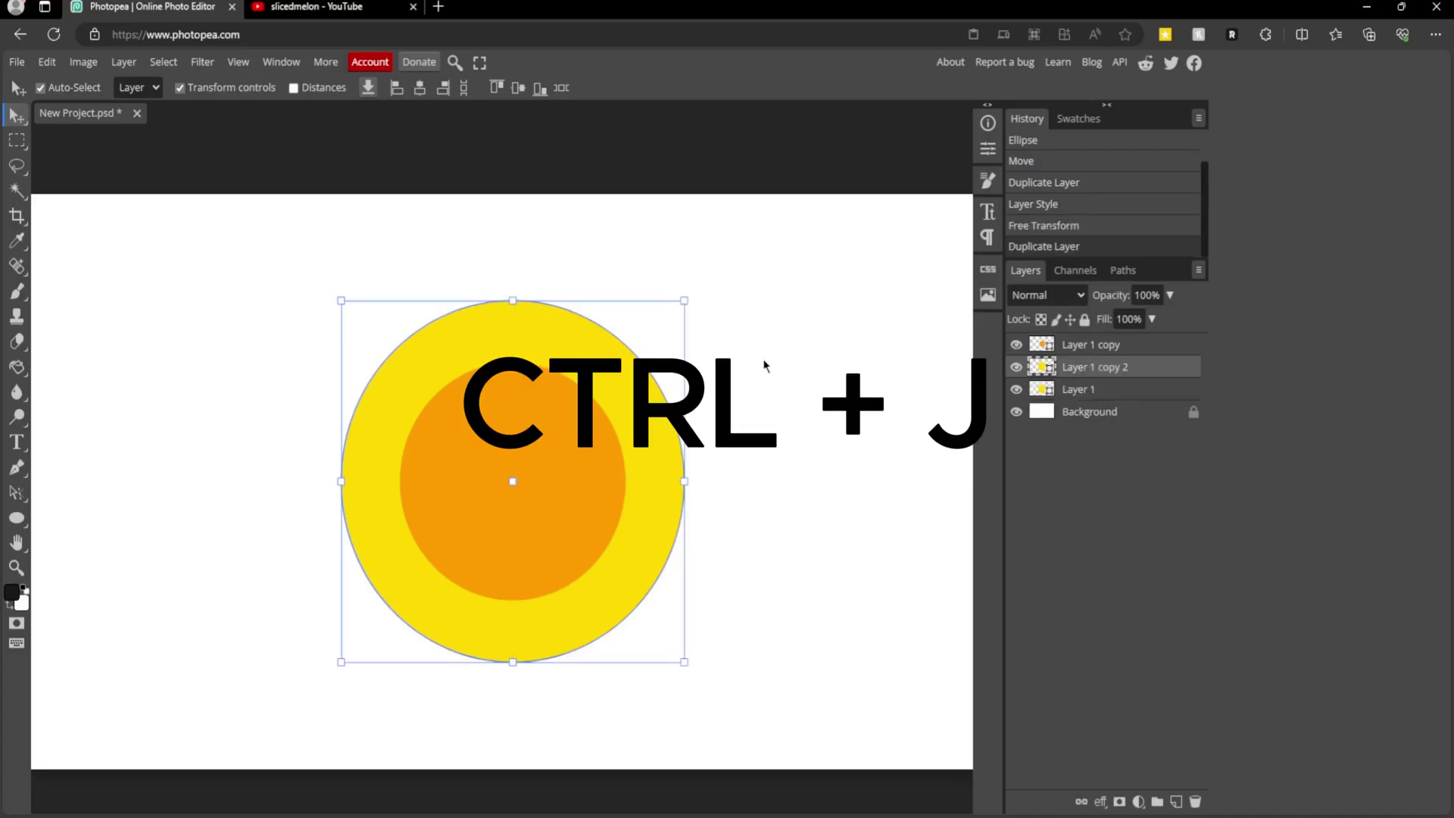
{"action": "left_click", "coordinate": [1071, 390]}
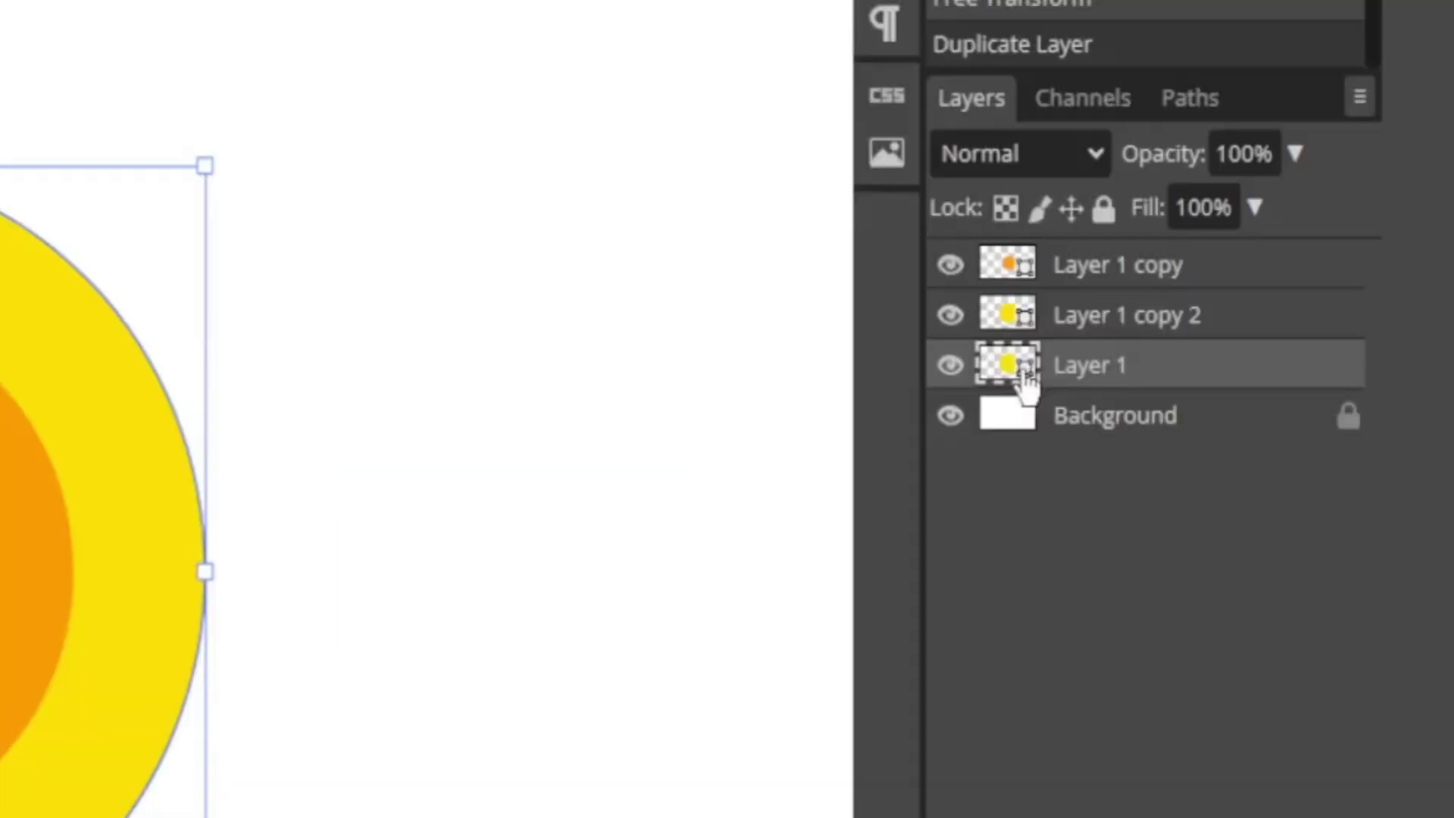
{"action": "double_click", "coordinate": [1050, 394]}
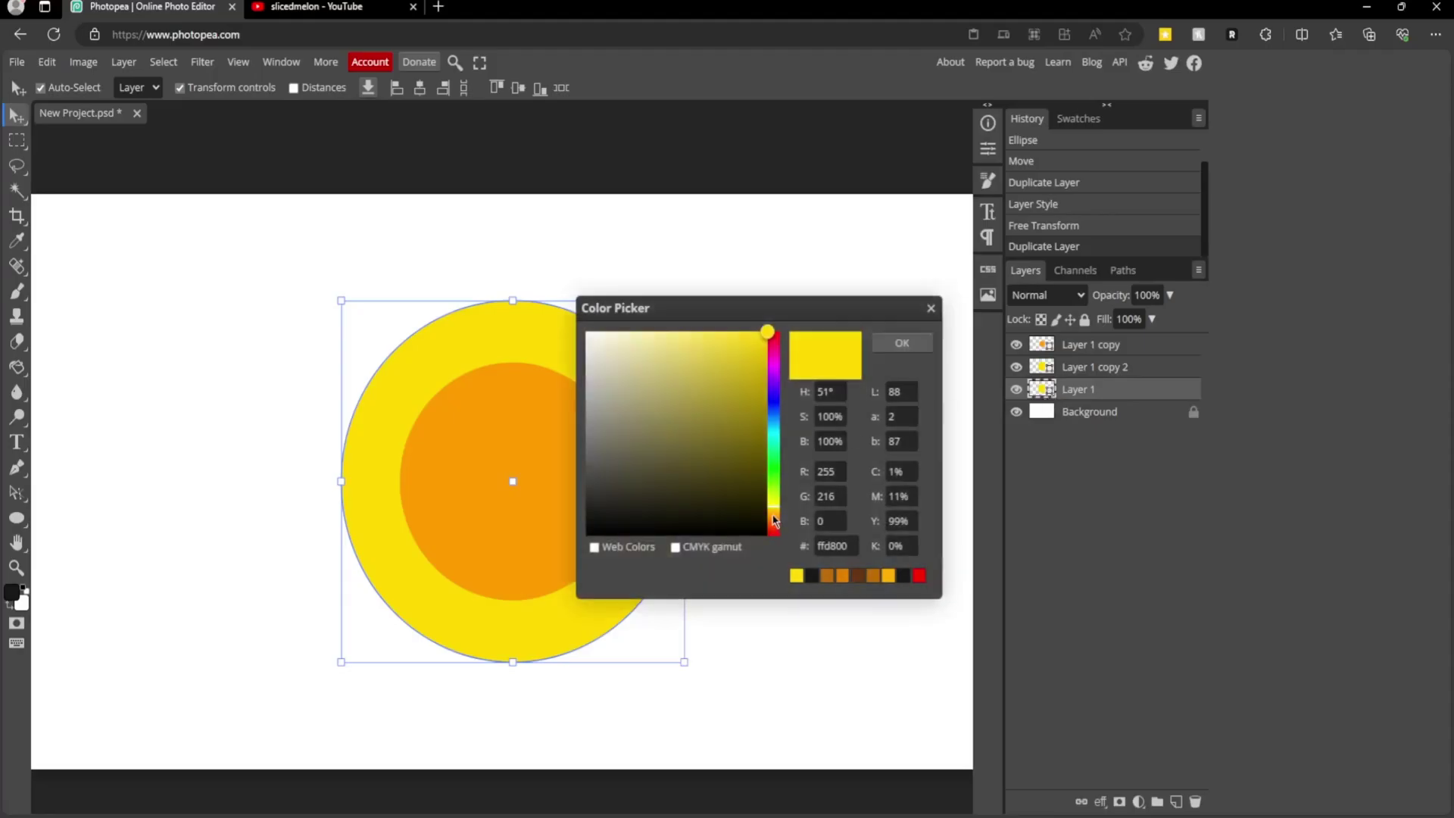
{"action": "left_click", "coordinate": [775, 521]}
{"action": "mouse_move", "coordinate": [761, 371]}
{"action": "left_mouse_down"}
{"action": "mouse_move", "coordinate": [772, 378]}
{"action": "mouse_move", "coordinate": [759, 362]}
{"action": "left_mouse_up"}
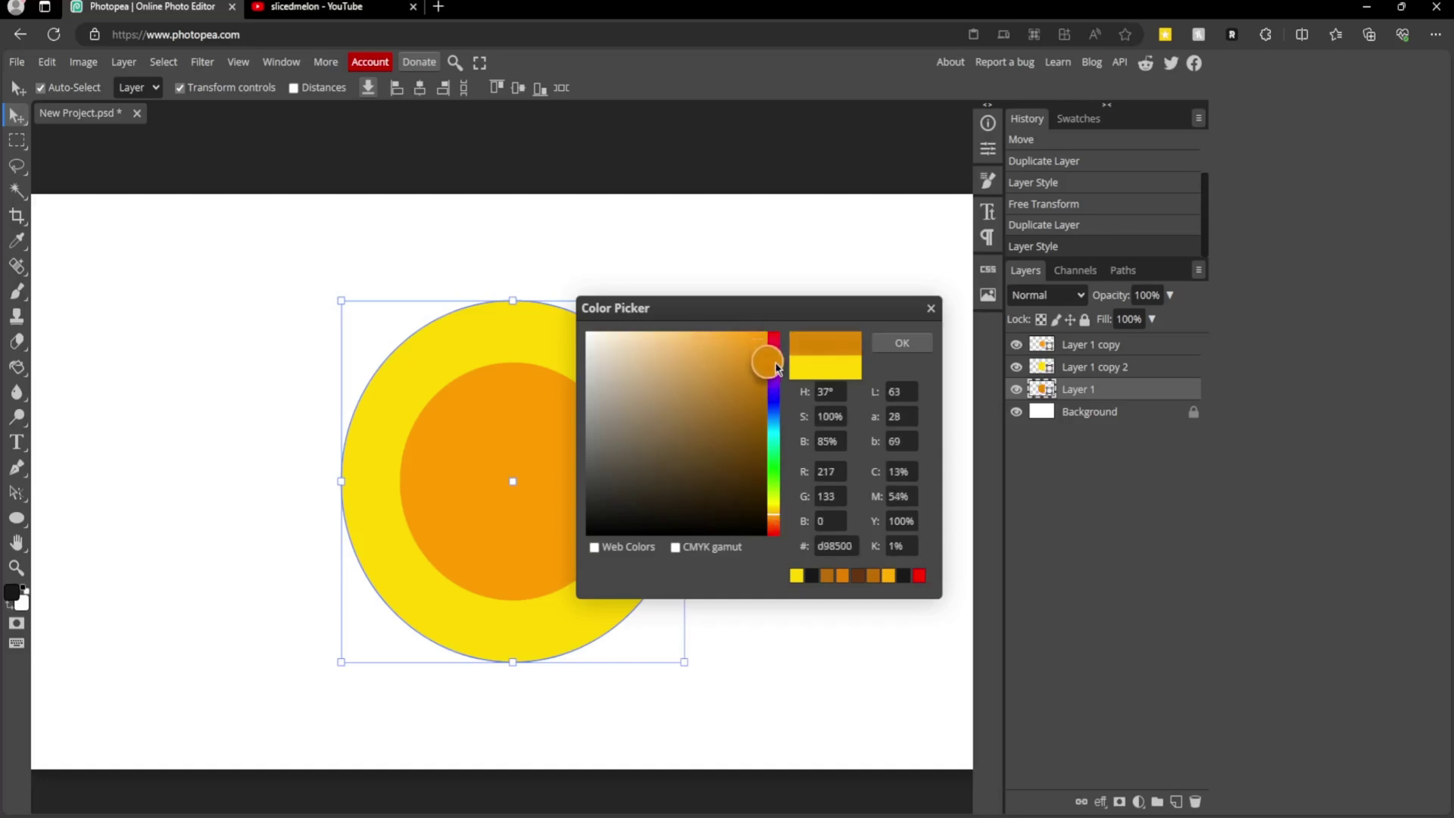
{"action": "left_click", "coordinate": [894, 344]}
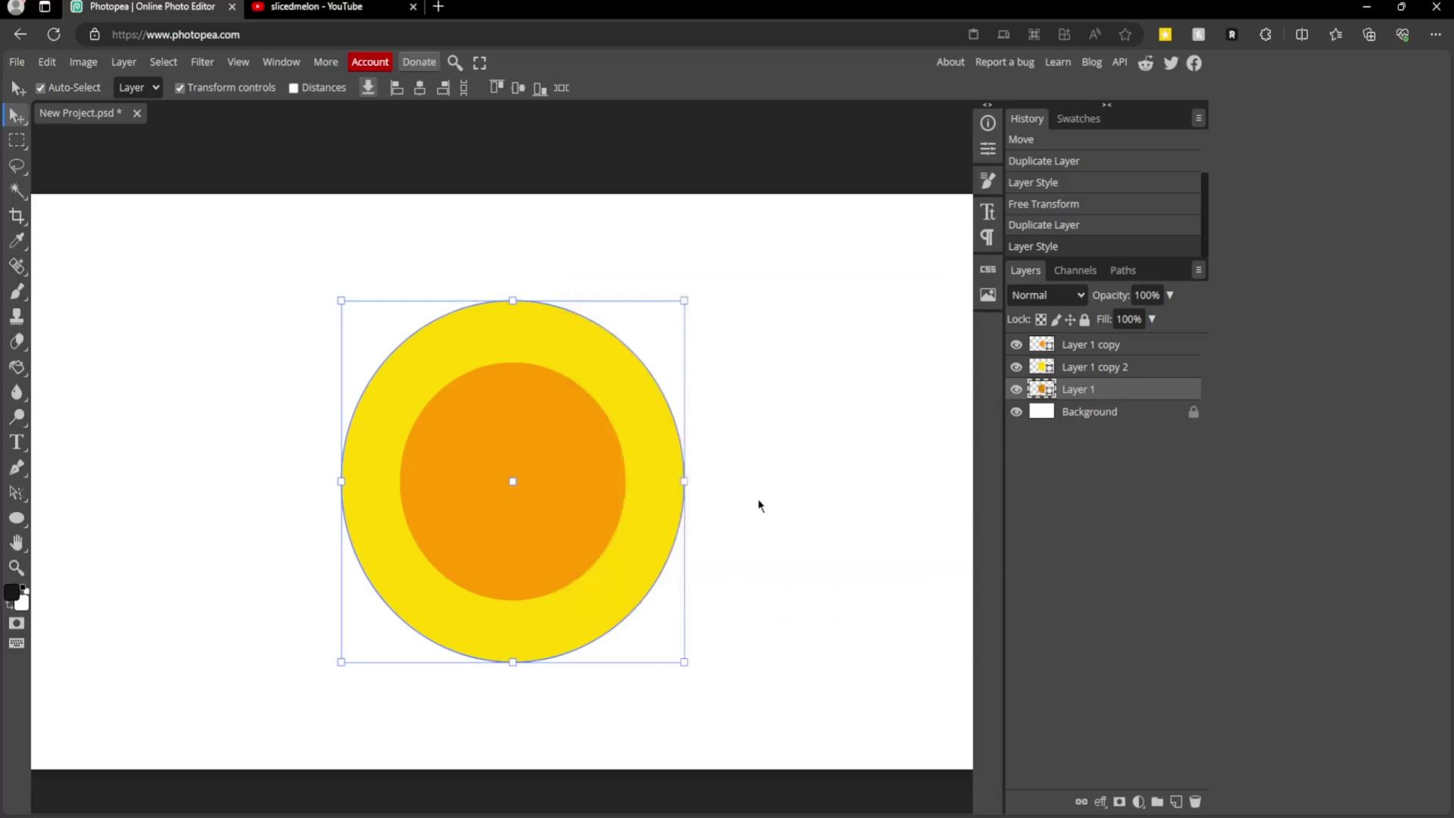
- Offset the dark orange circle slightly right and down behind the yellow one to form the disc's thick edge
{"action": "key", "text": "Right"}
{"action": "key", "text": "Right"}
{"action": "key", "text": "Right"}
{"action": "key", "text": "Right"}
{"action": "key", "text": "Right"}
{"action": "key", "text": "Right"}
{"action": "key", "text": "Right"}
{"action": "key", "text": "Right"}
{"action": "key", "text": "Right"}
{"action": "key", "text": "Right"}
{"action": "key", "text": "Right"}
{"action": "key", "text": "Right"}
{"action": "key", "text": "Right"}
{"action": "key", "text": "Right"}
{"action": "key", "text": "Right"}
{"action": "key", "text": "Right"}
{"action": "key", "text": "Right"}
{"action": "key", "text": "Right"}
{"action": "key", "text": "Right"}
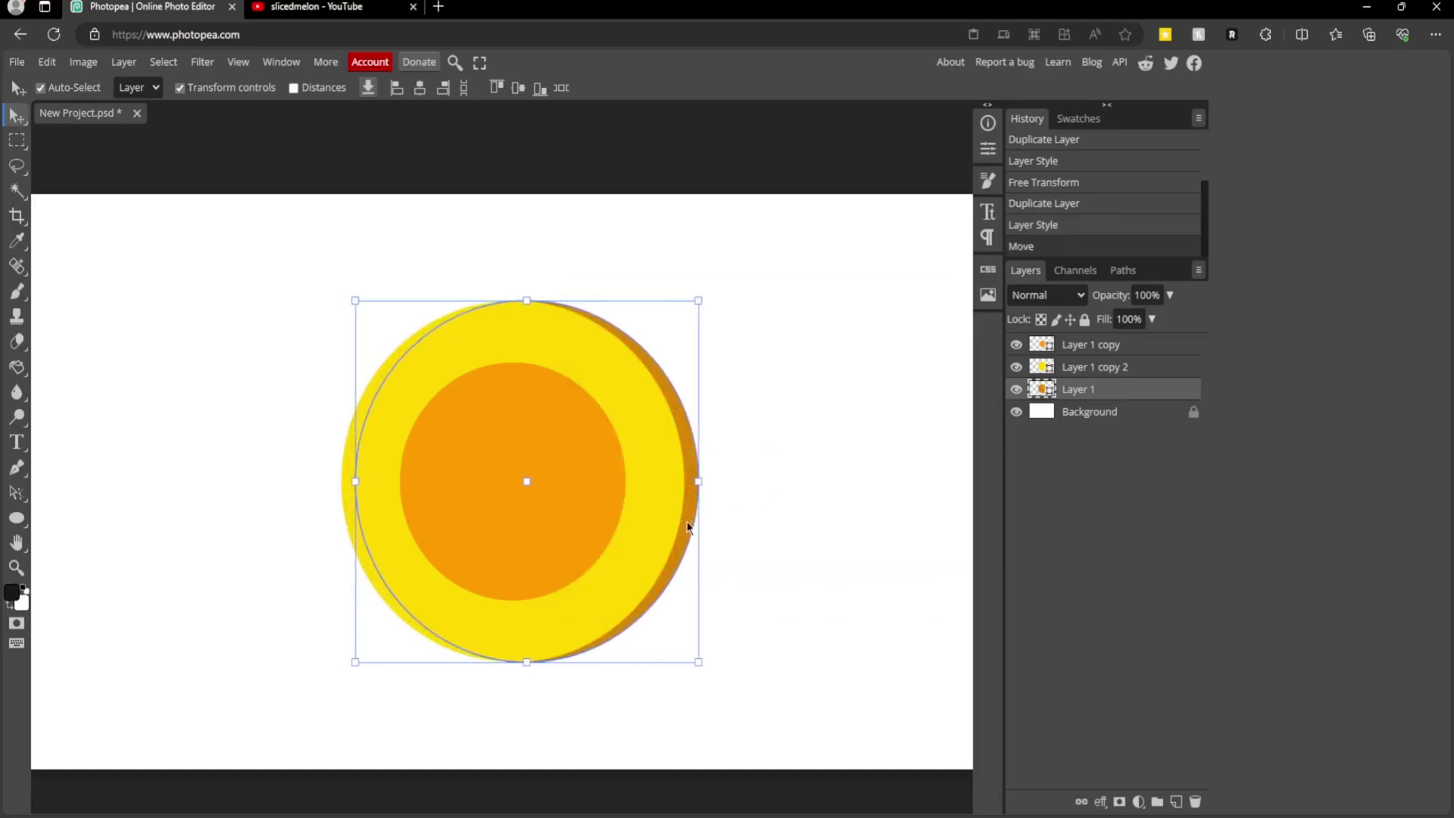
{"action": "left_click_drag", "start_coordinate": [687, 533], "coordinate": [689, 549]}
{"action": "left_click", "coordinate": [811, 572]}
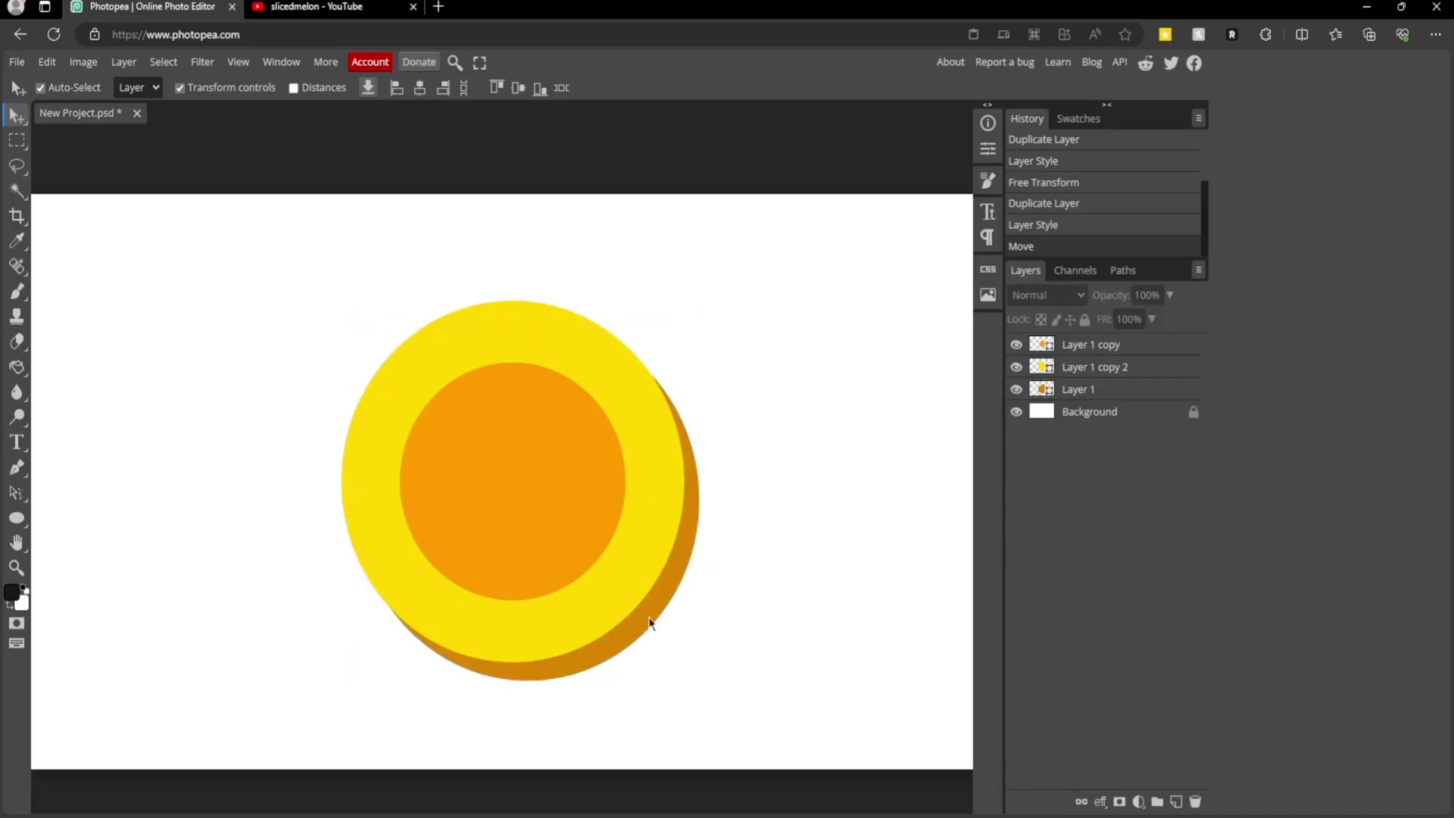
- Nudge the dark orange circle slightly further right and down behind the yellow one to thicken the disc's edge
{"action": "left_click_drag", "start_coordinate": [642, 614], "coordinate": [647, 620]}
{"action": "left_click", "coordinate": [773, 655]}
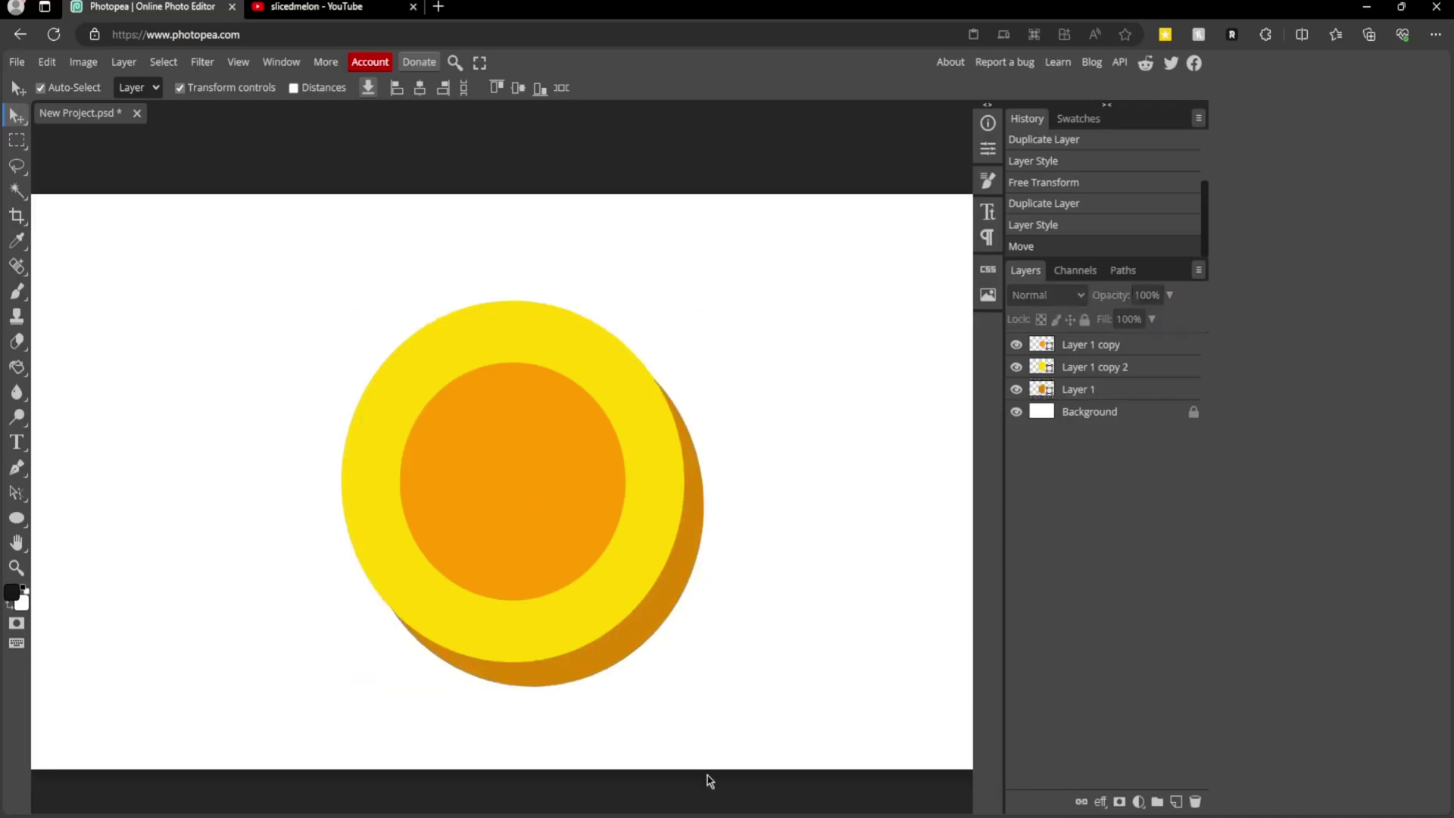
{"action": "scroll", "coordinate": [712, 765], "scroll_direction": "down", "scroll_amount": 1}
{"action": "scroll", "coordinate": [712, 764], "scroll_direction": "down", "scroll_amount": 5}
{"action": "scroll", "coordinate": [711, 765], "scroll_direction": "up", "scroll_amount": 2}
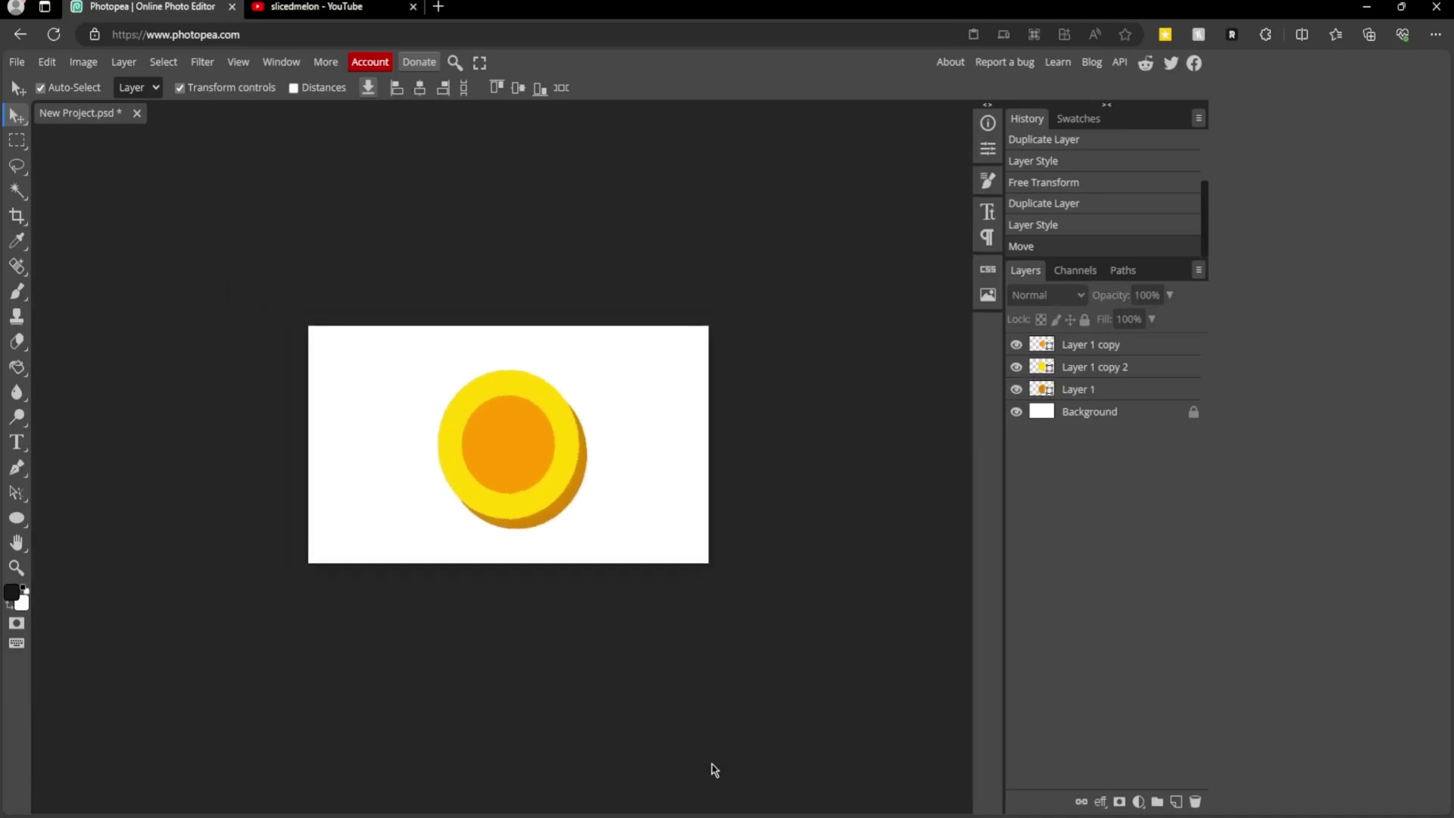
{"action": "key", "text": "ctrl+plus"}
{"action": "key", "text": "ctrl+plus"}
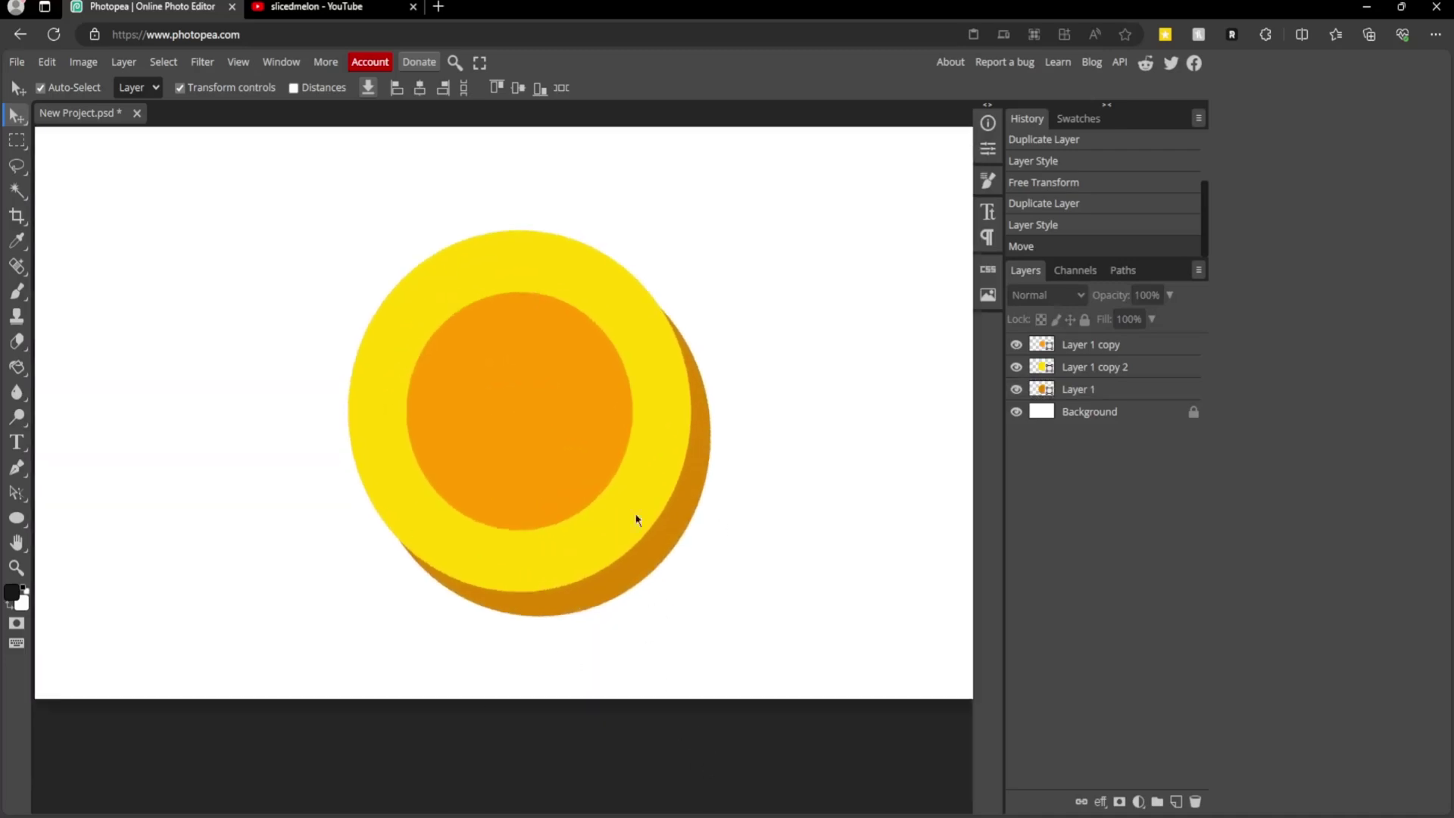
- Activate the Pen tool and set it to Shape mode for drawing a filled patch
{"action": "scroll", "coordinate": [636, 519], "scroll_direction": "down", "scroll_amount": 1}
{"action": "key", "text": "ctrl+plus"}
{"action": "key", "text": "ctrl+plus"}
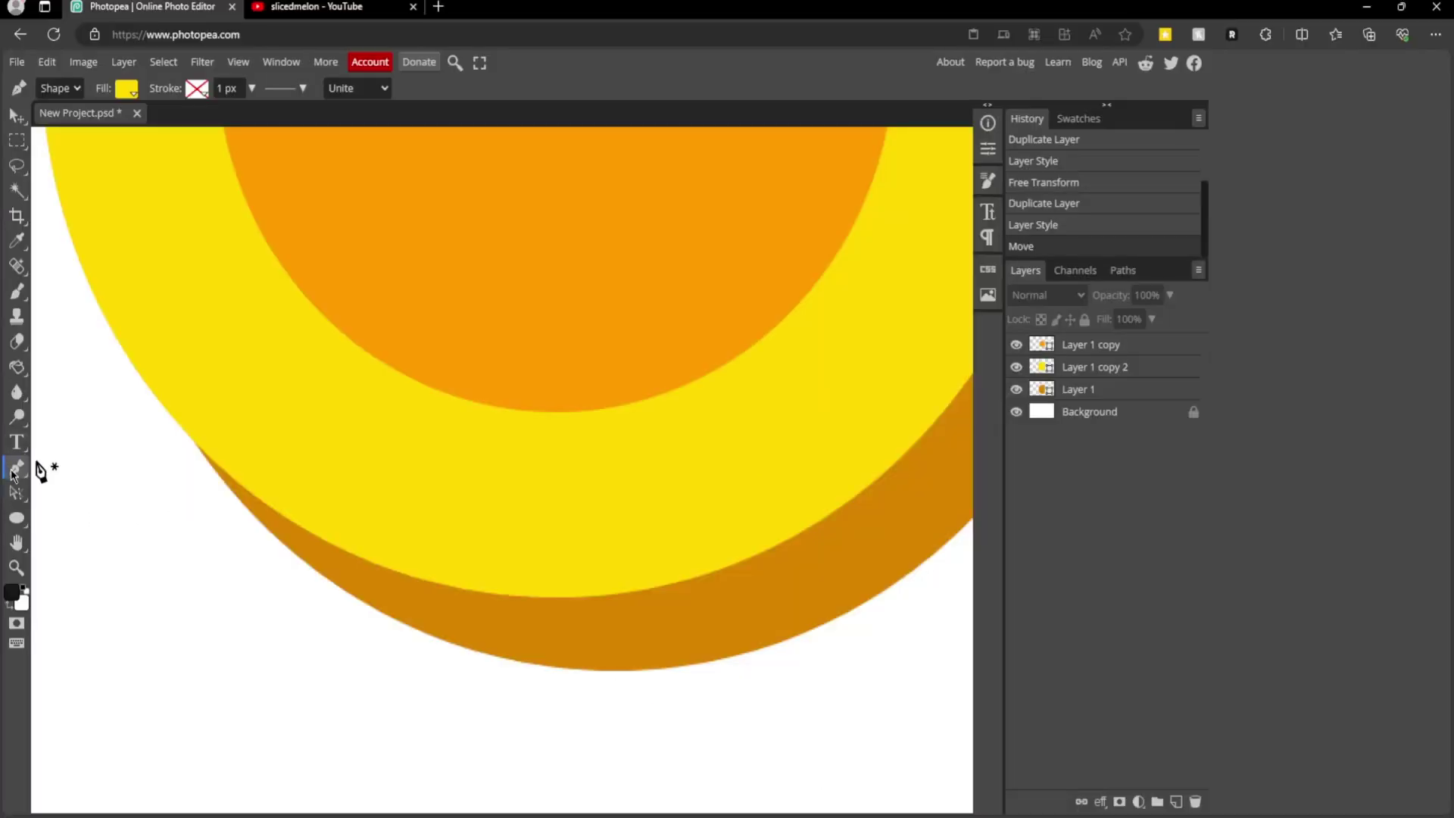
{"action": "right_click", "coordinate": [22, 471]}
{"action": "left_click", "coordinate": [53, 464]}
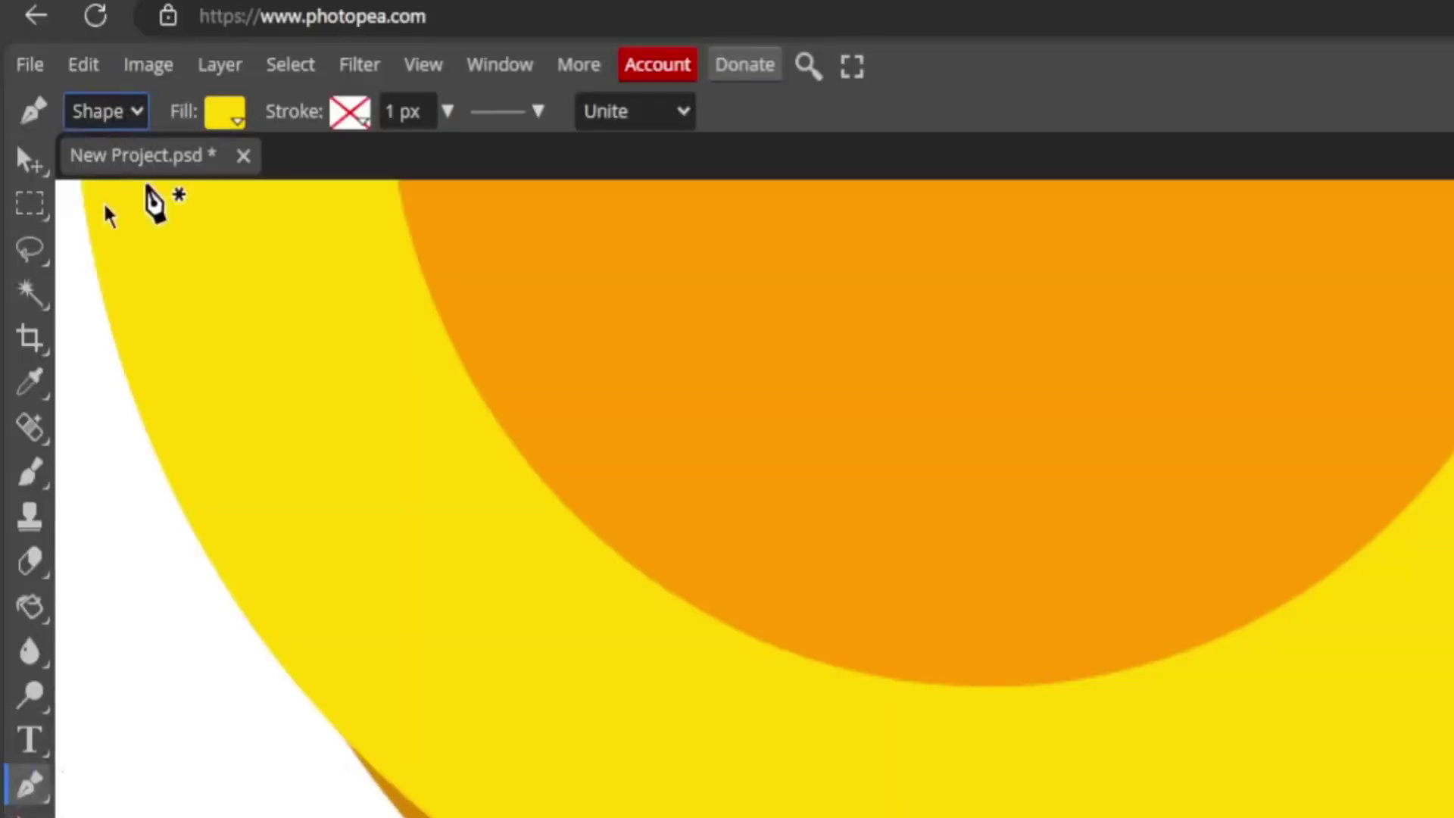
{"action": "left_click", "coordinate": [112, 139]}
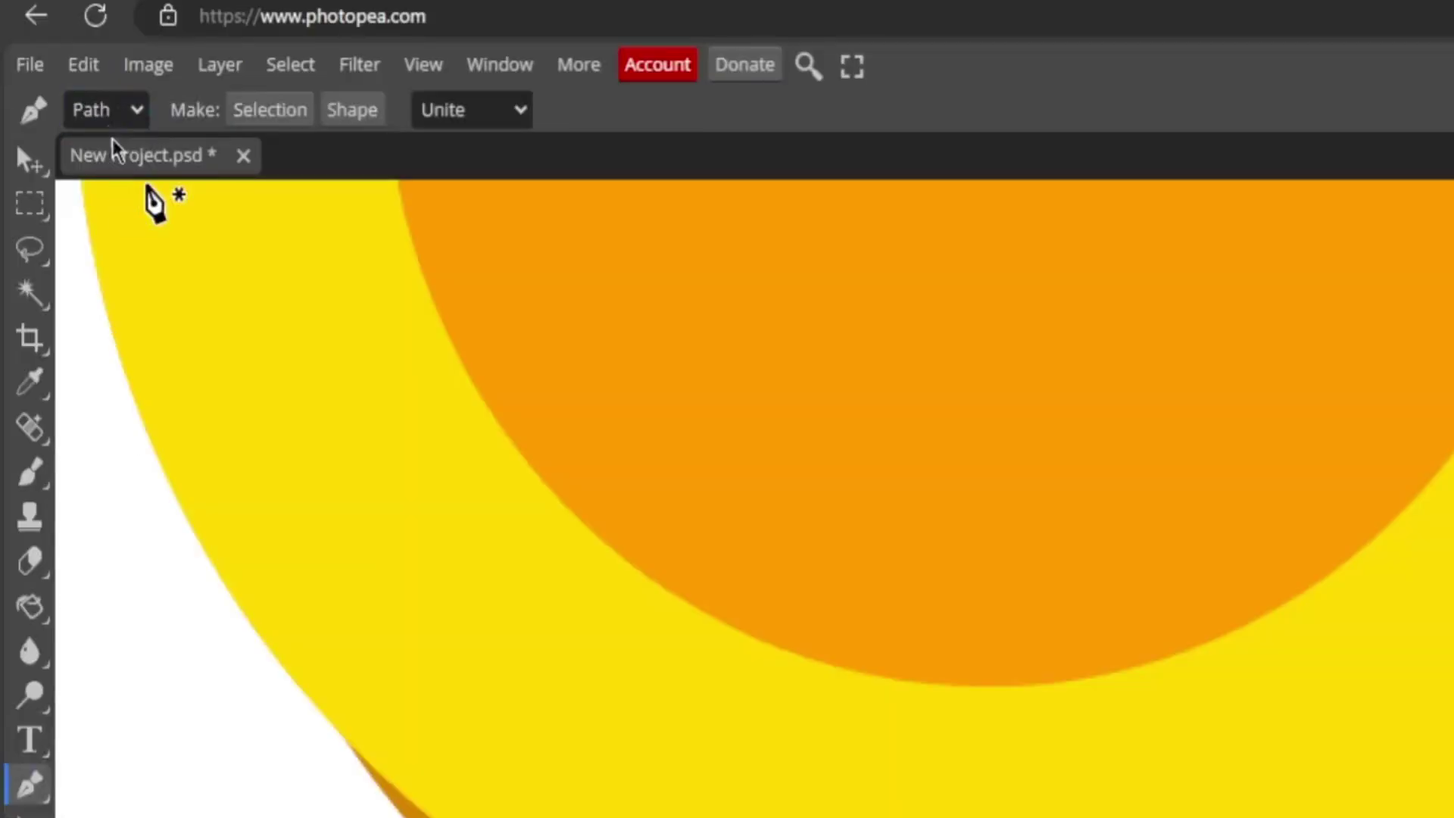
{"action": "left_click", "coordinate": [98, 106]}
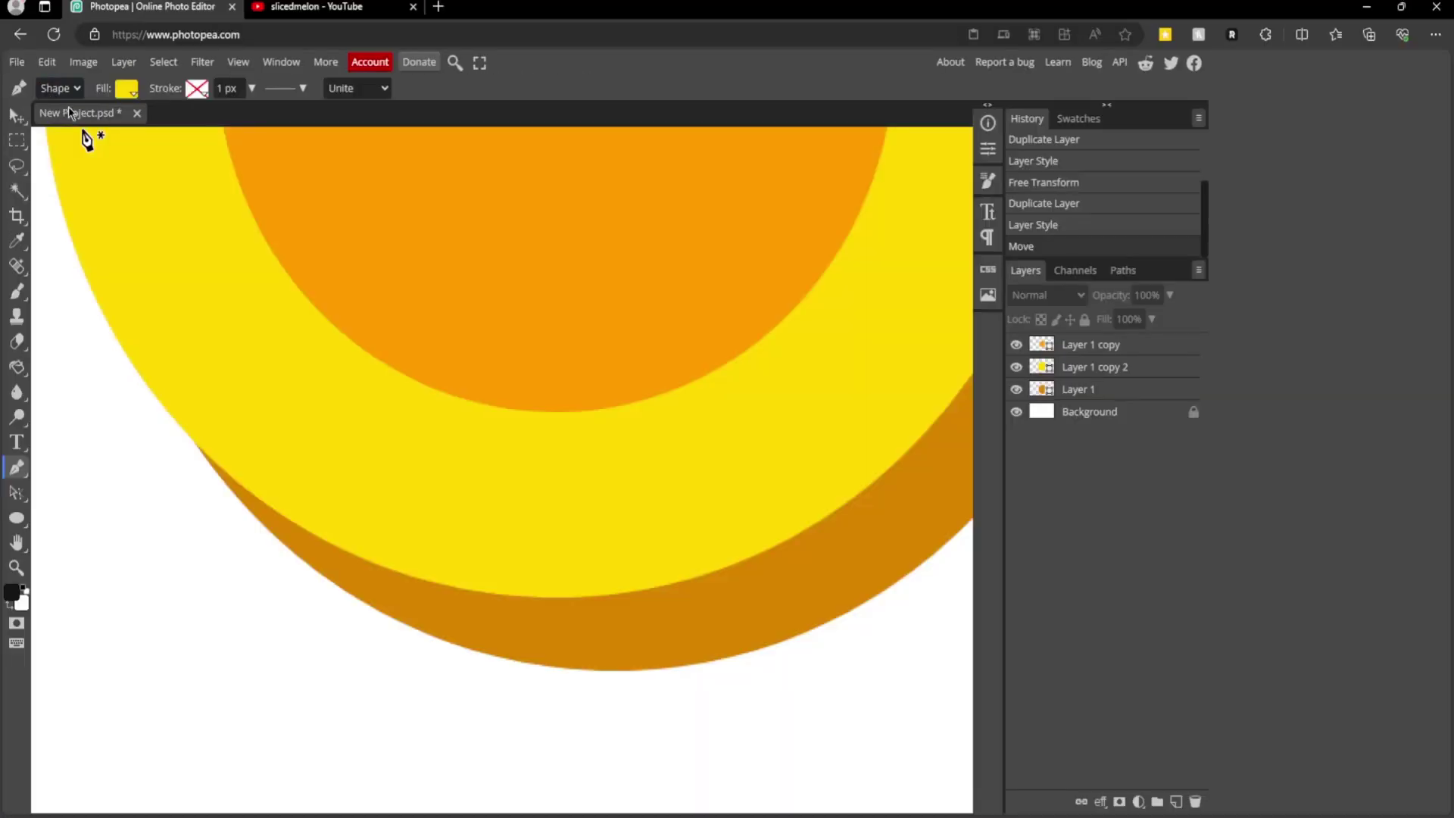
- Set the Pen tool's fill colour to dark orange d98500, sampled from the disc's edge
{"action": "left_click", "coordinate": [127, 89]}
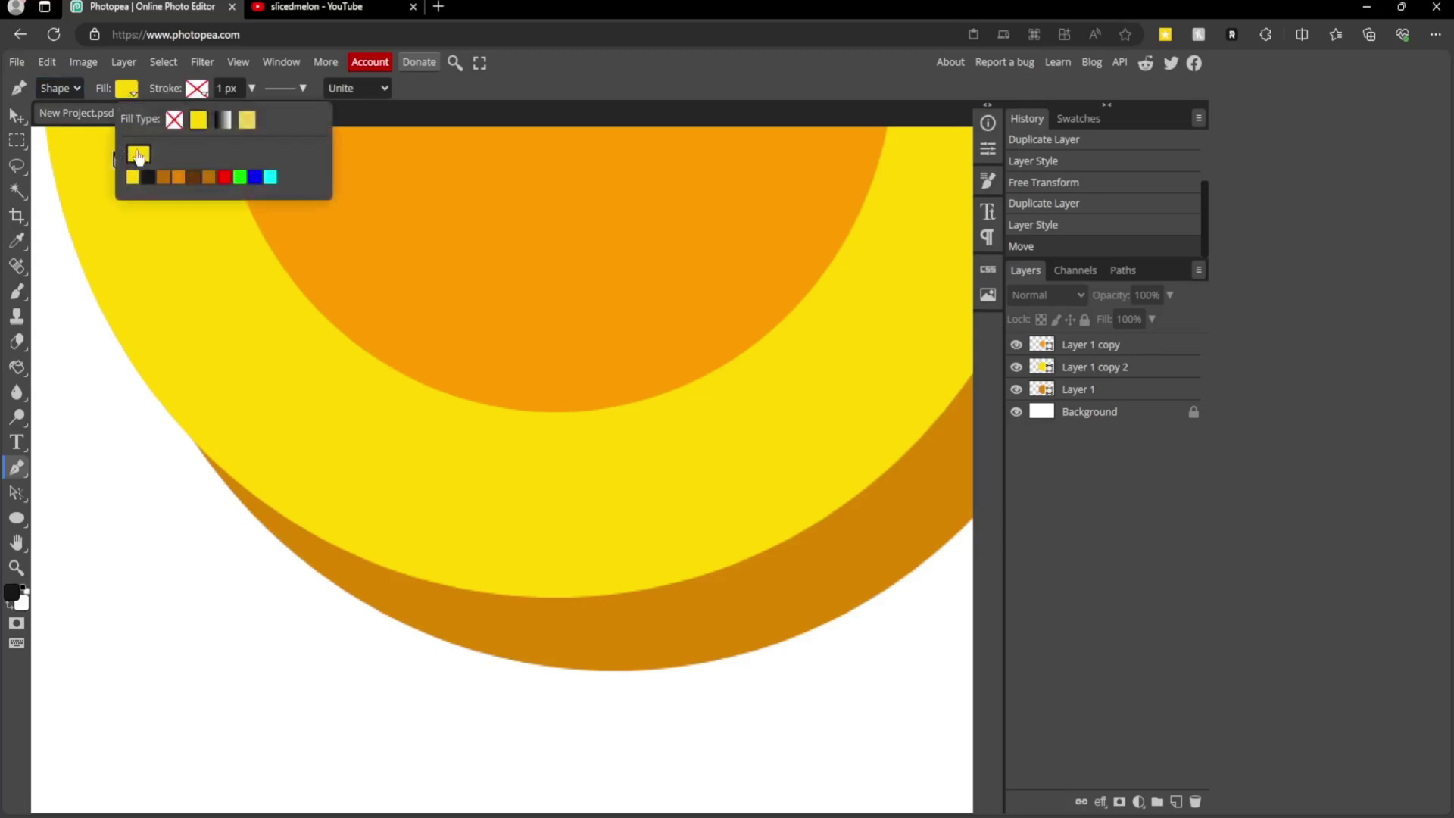
{"action": "left_click", "coordinate": [139, 155]}
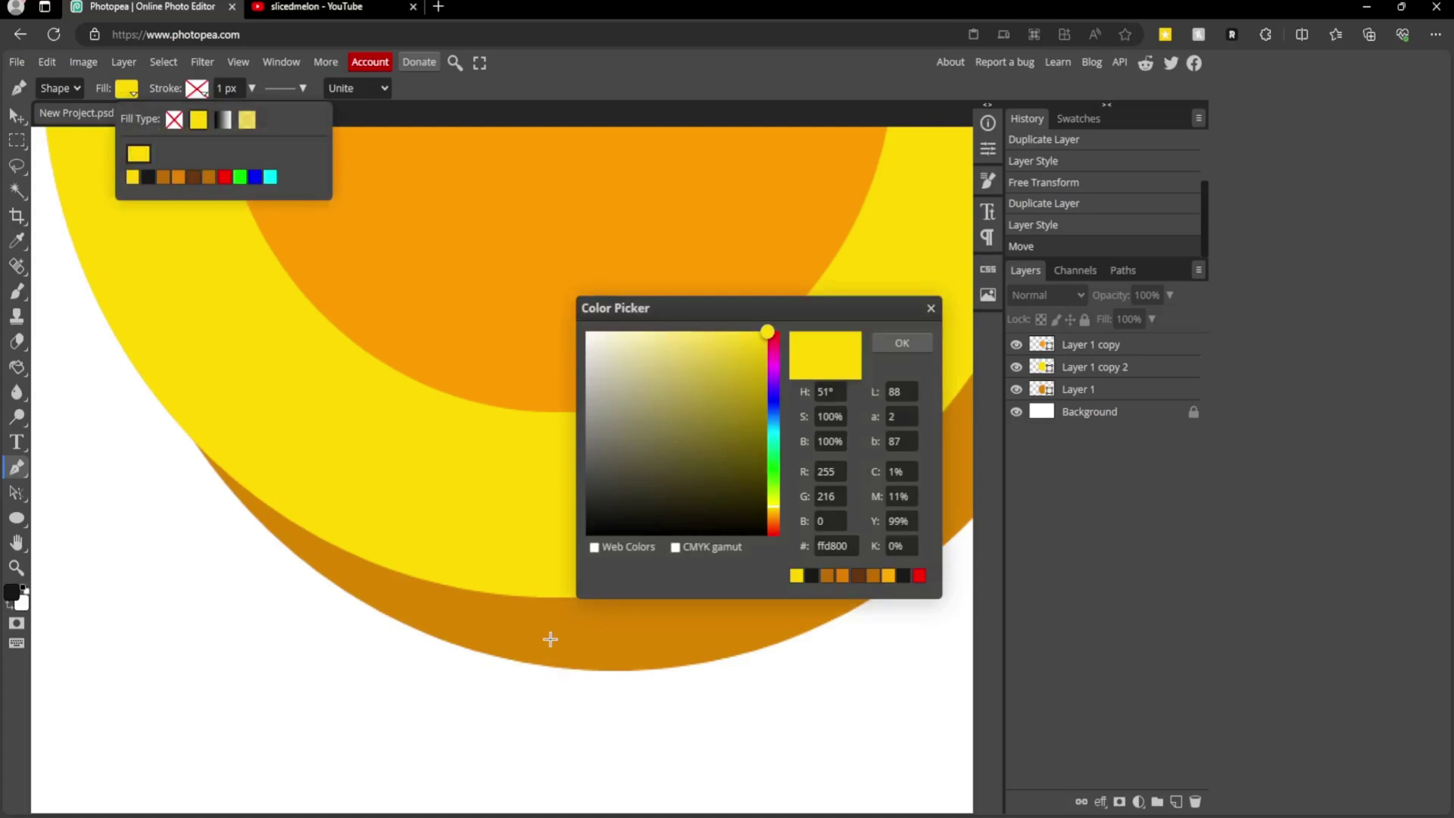
{"action": "left_click", "coordinate": [549, 639]}
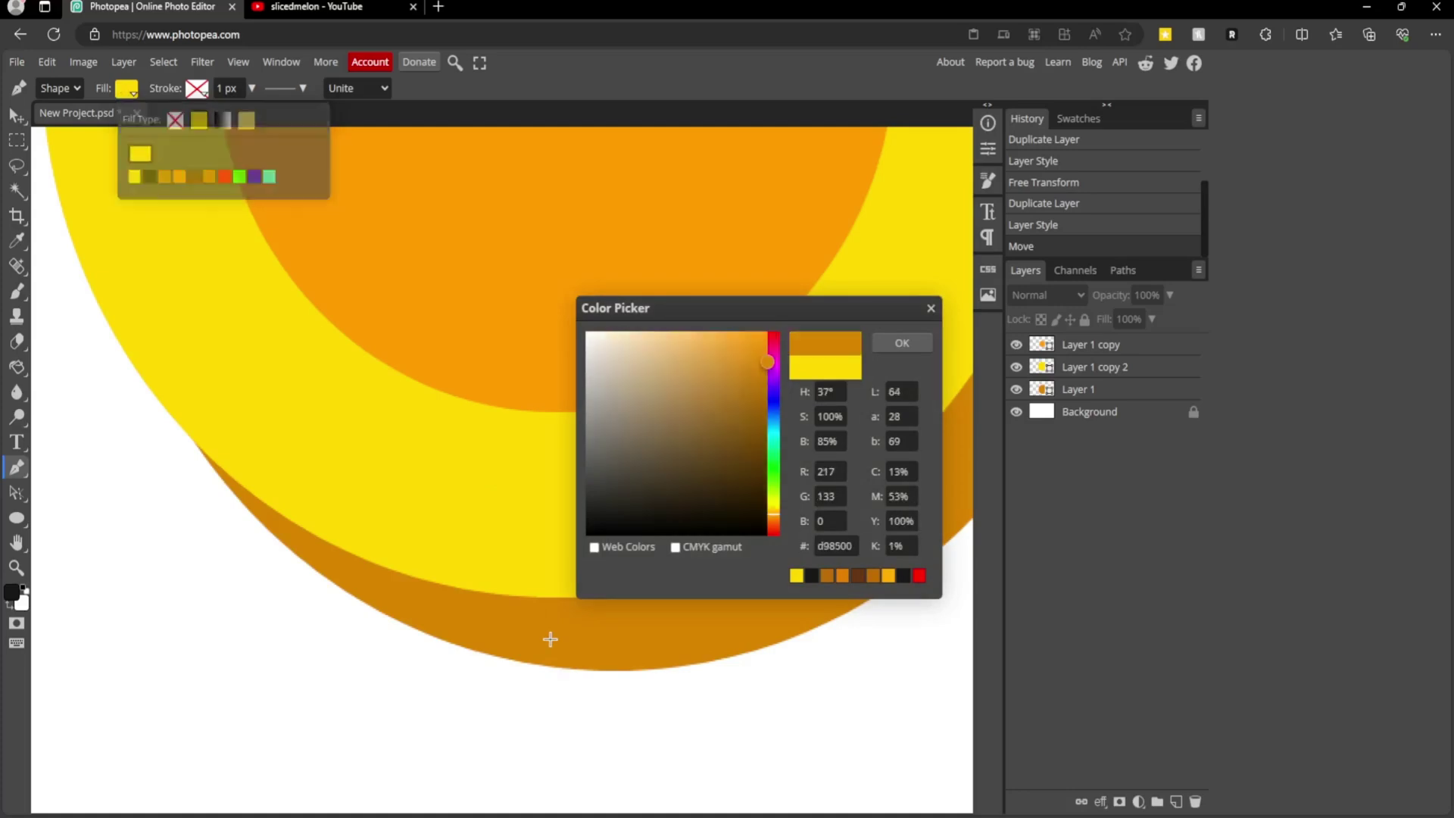
{"action": "left_click", "coordinate": [903, 345]}
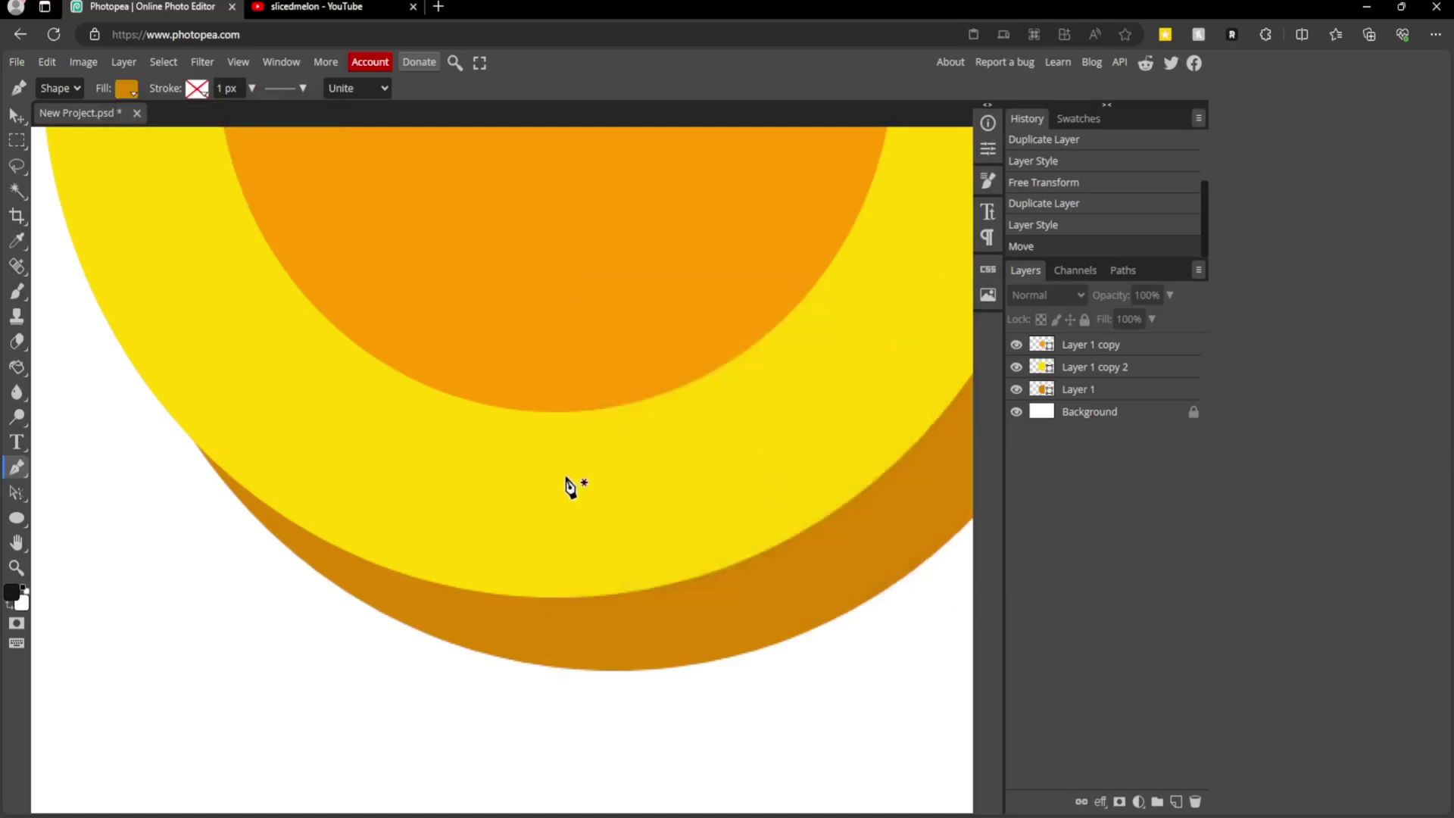
- Draw a slanted four-cornered dark orange shape with the Pen tool, bridging the lower-left notch between the yellow and dark orange circles
{"action": "scroll", "coordinate": [555, 483], "scroll_direction": "down", "scroll_amount": 1}
{"action": "scroll", "coordinate": [553, 483], "scroll_direction": "down", "scroll_amount": 1}
{"action": "scroll", "coordinate": [551, 483], "scroll_direction": "down", "scroll_amount": 3}
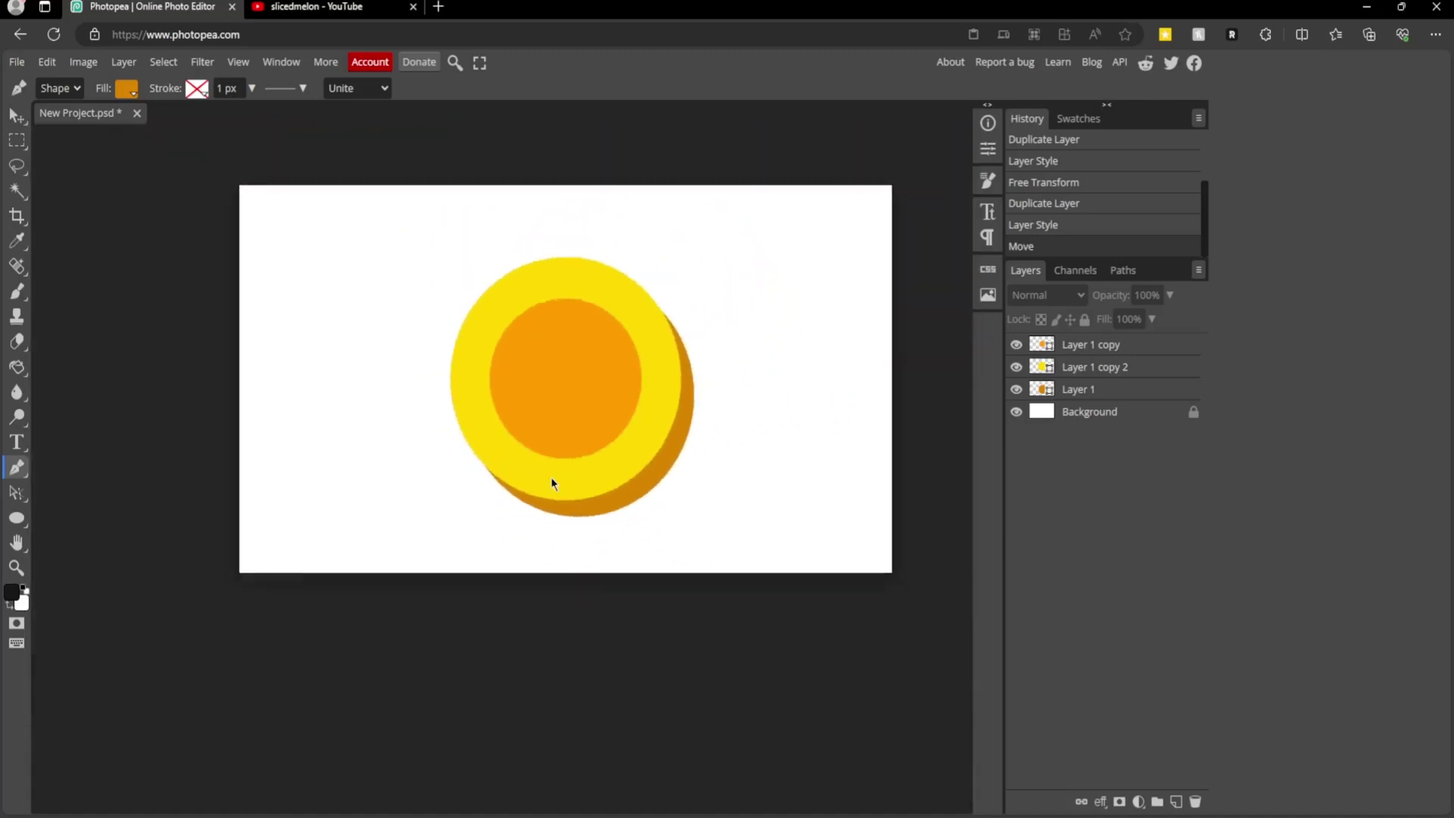
{"action": "scroll", "coordinate": [551, 483], "scroll_direction": "up", "scroll_amount": 2}
{"action": "scroll", "coordinate": [551, 483], "scroll_direction": "up", "scroll_amount": 5}
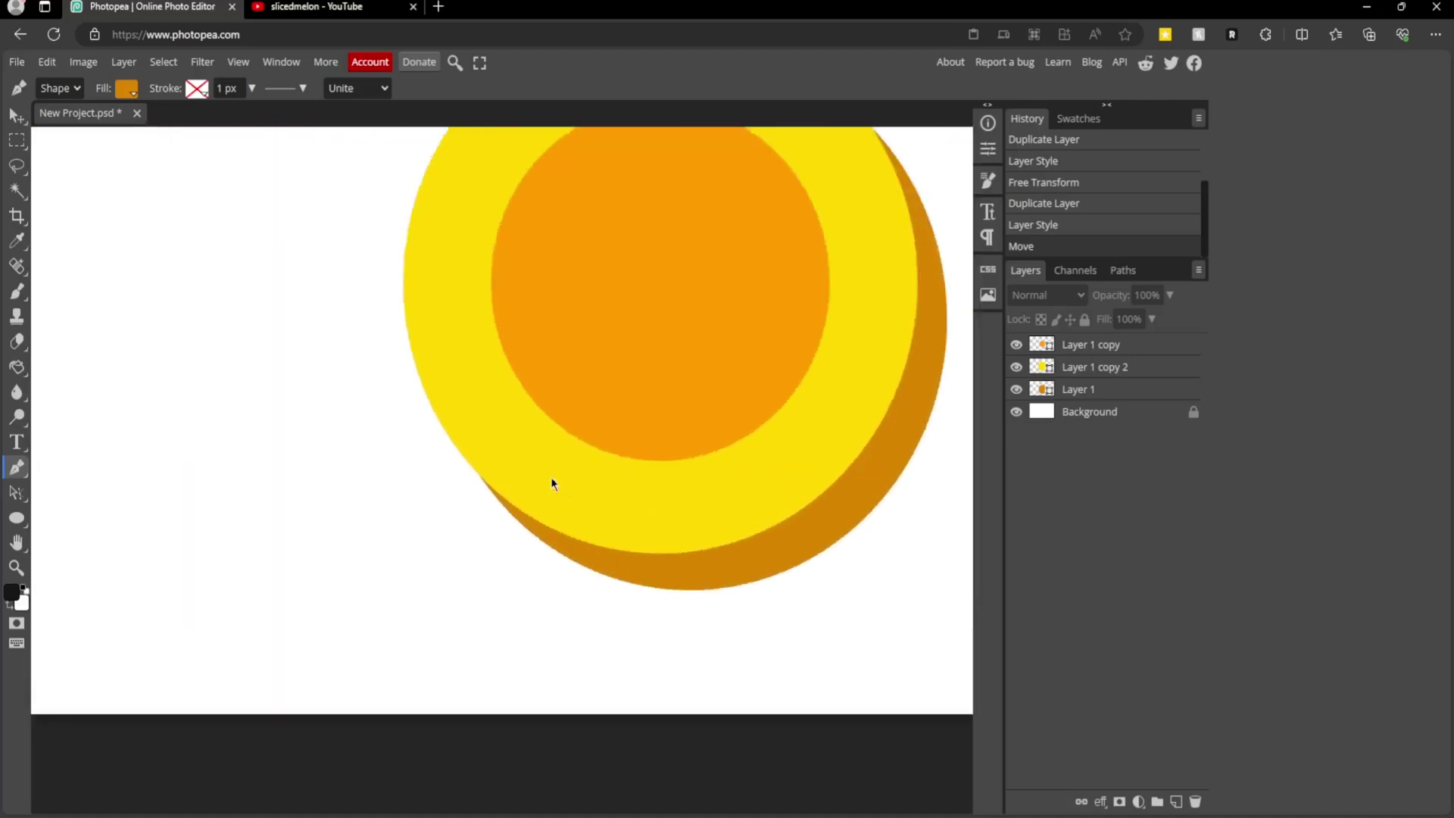
{"action": "scroll", "coordinate": [510, 510], "scroll_direction": "down", "scroll_amount": 1}
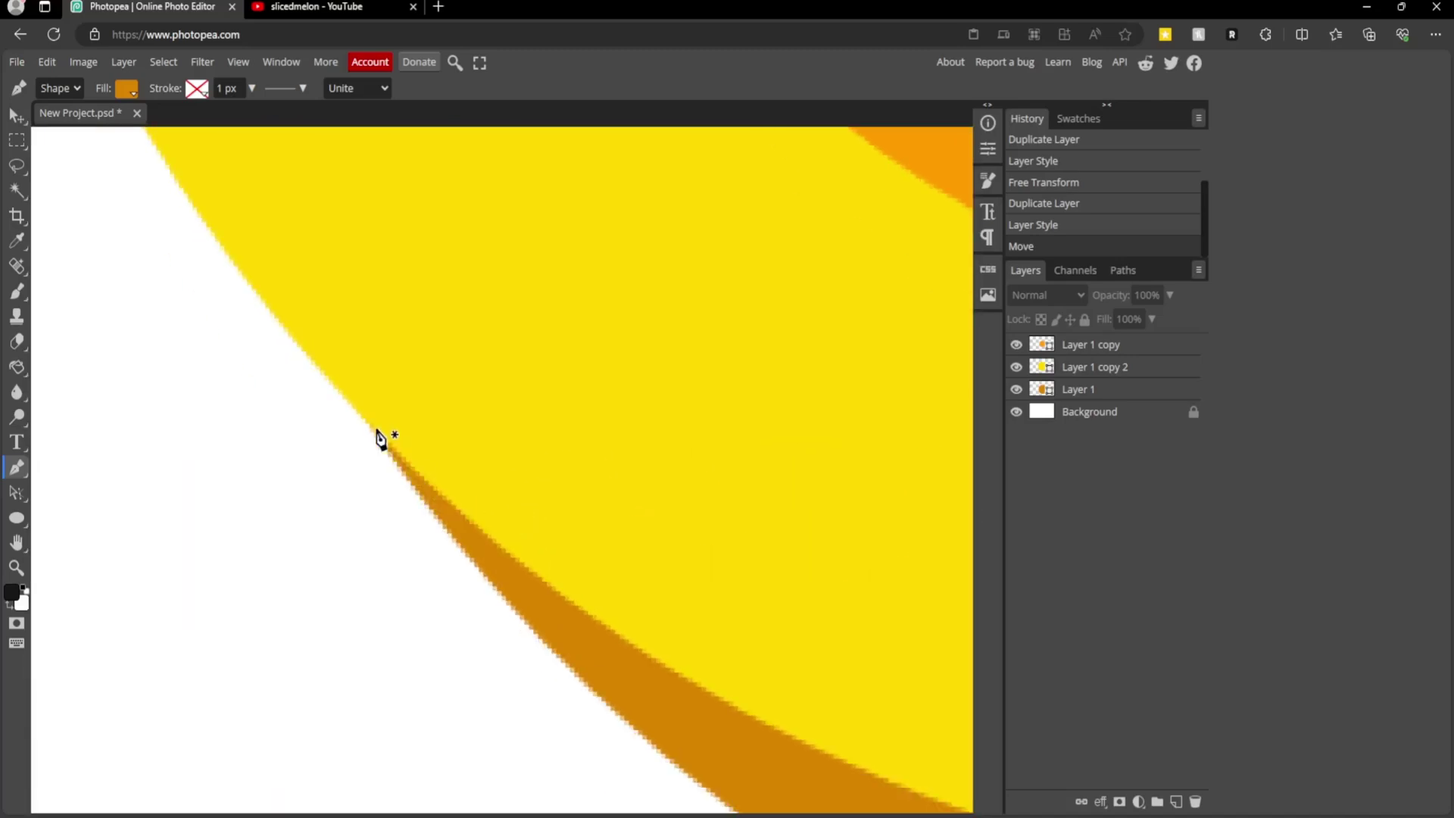
{"action": "left_click", "coordinate": [274, 318]}
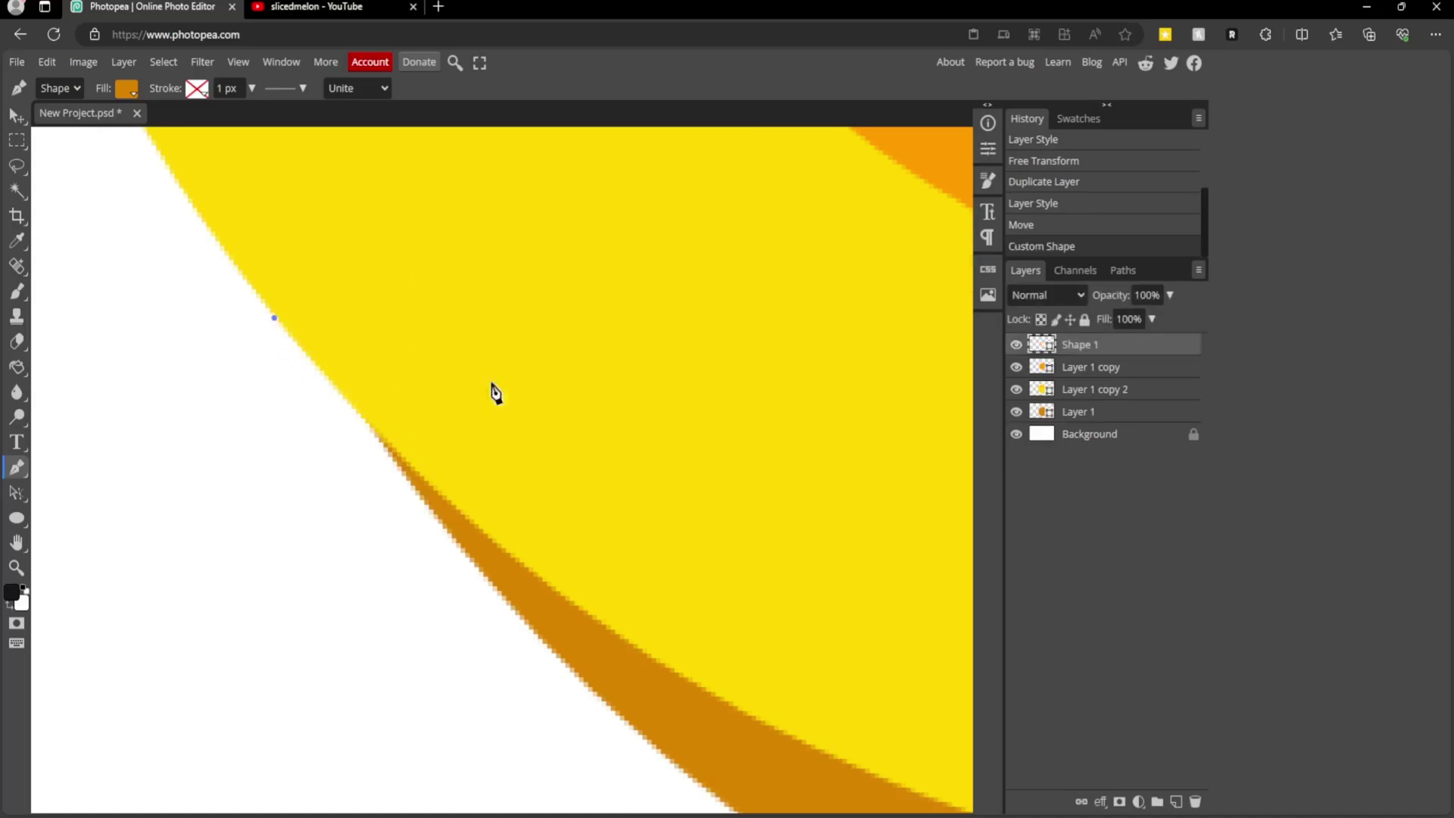
{"action": "left_click", "coordinate": [502, 604]}
{"action": "key", "text": "ctrl+z"}
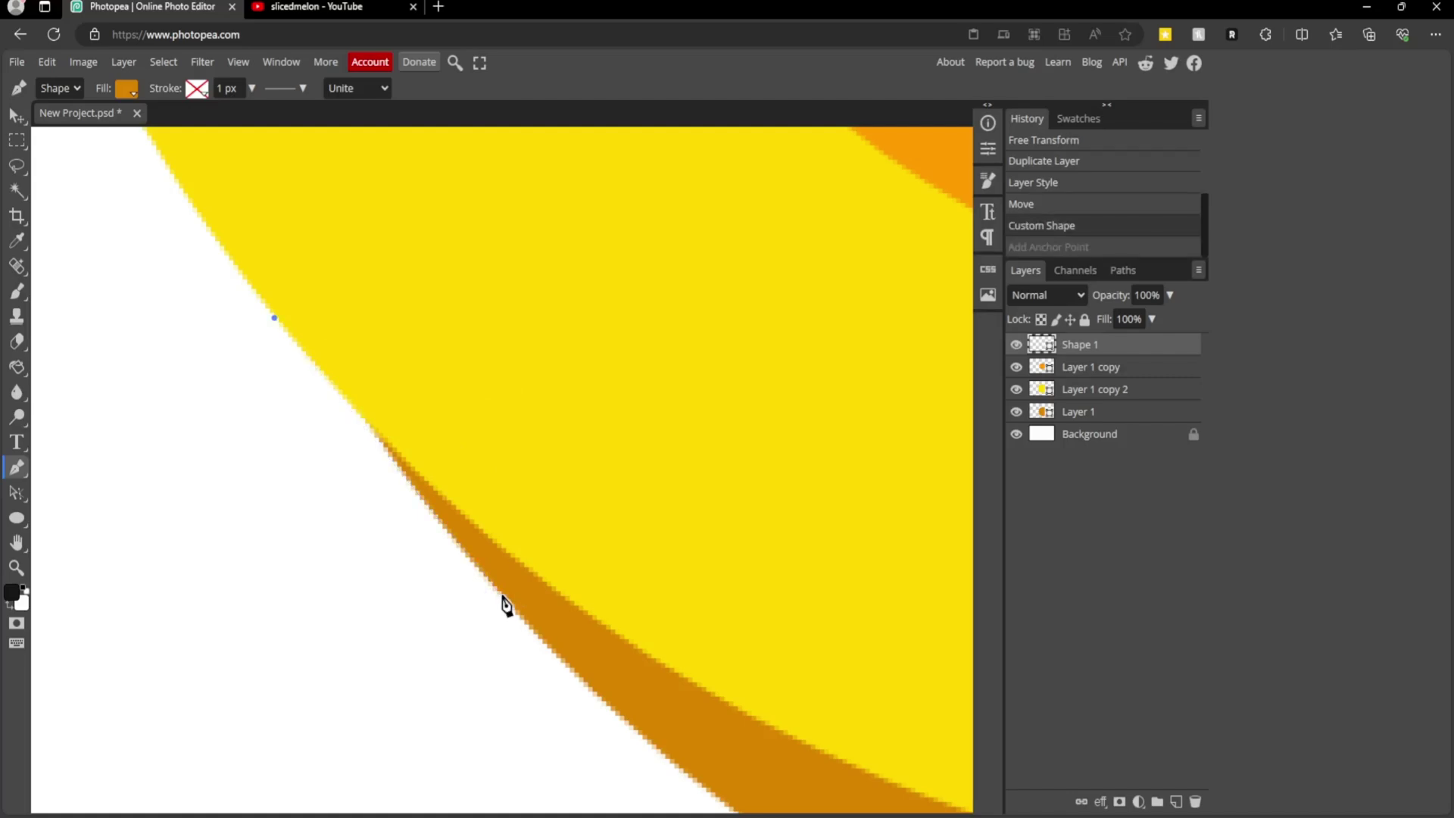
{"action": "left_click", "coordinate": [502, 597]}
{"action": "left_click", "coordinate": [597, 519]}
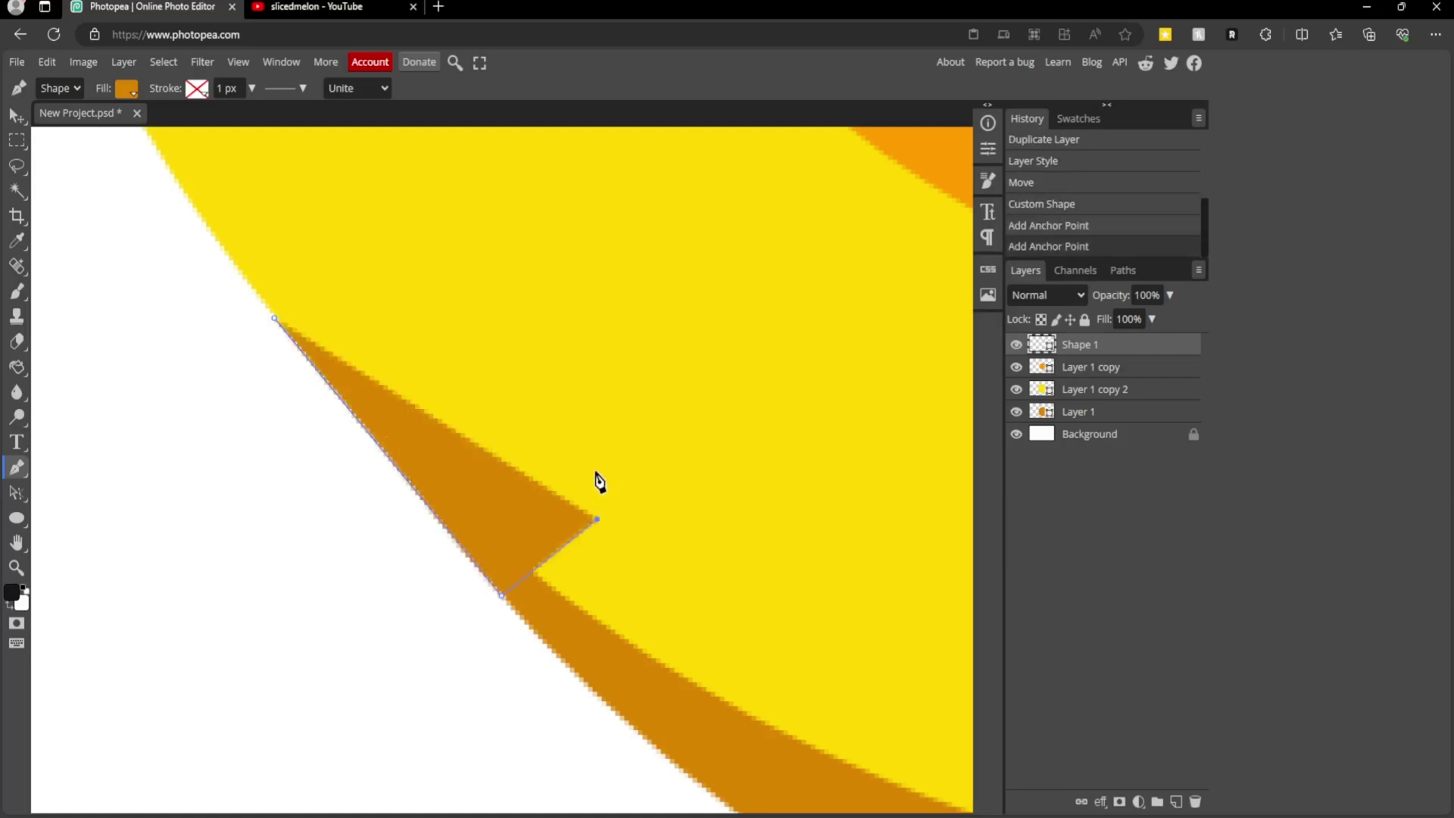
{"action": "left_click", "coordinate": [365, 208]}
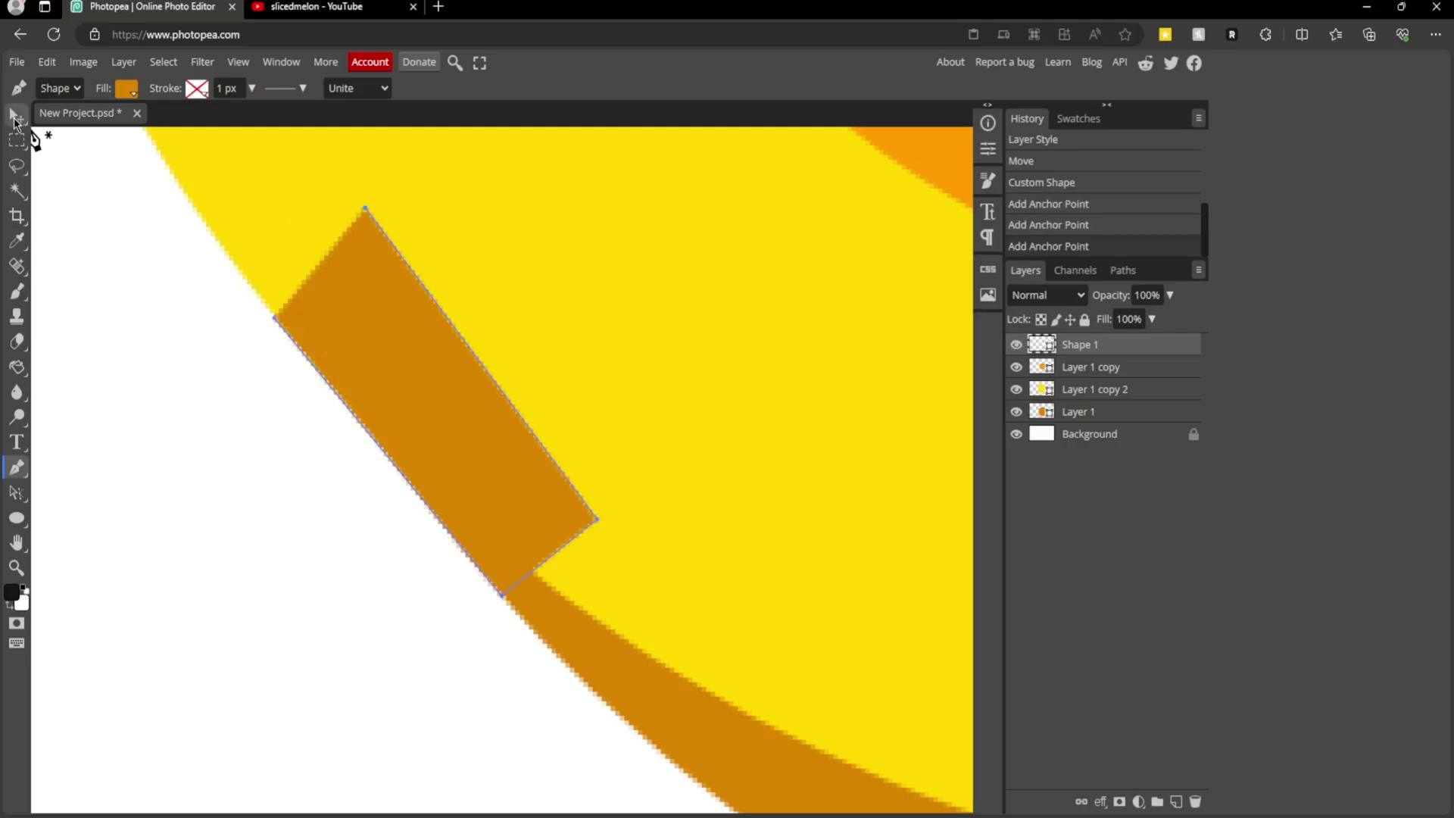
- Reorder the Shape 1 layer so it sits beneath Layer 1, directly above the Background
{"action": "key", "text": "ctrl+t"}
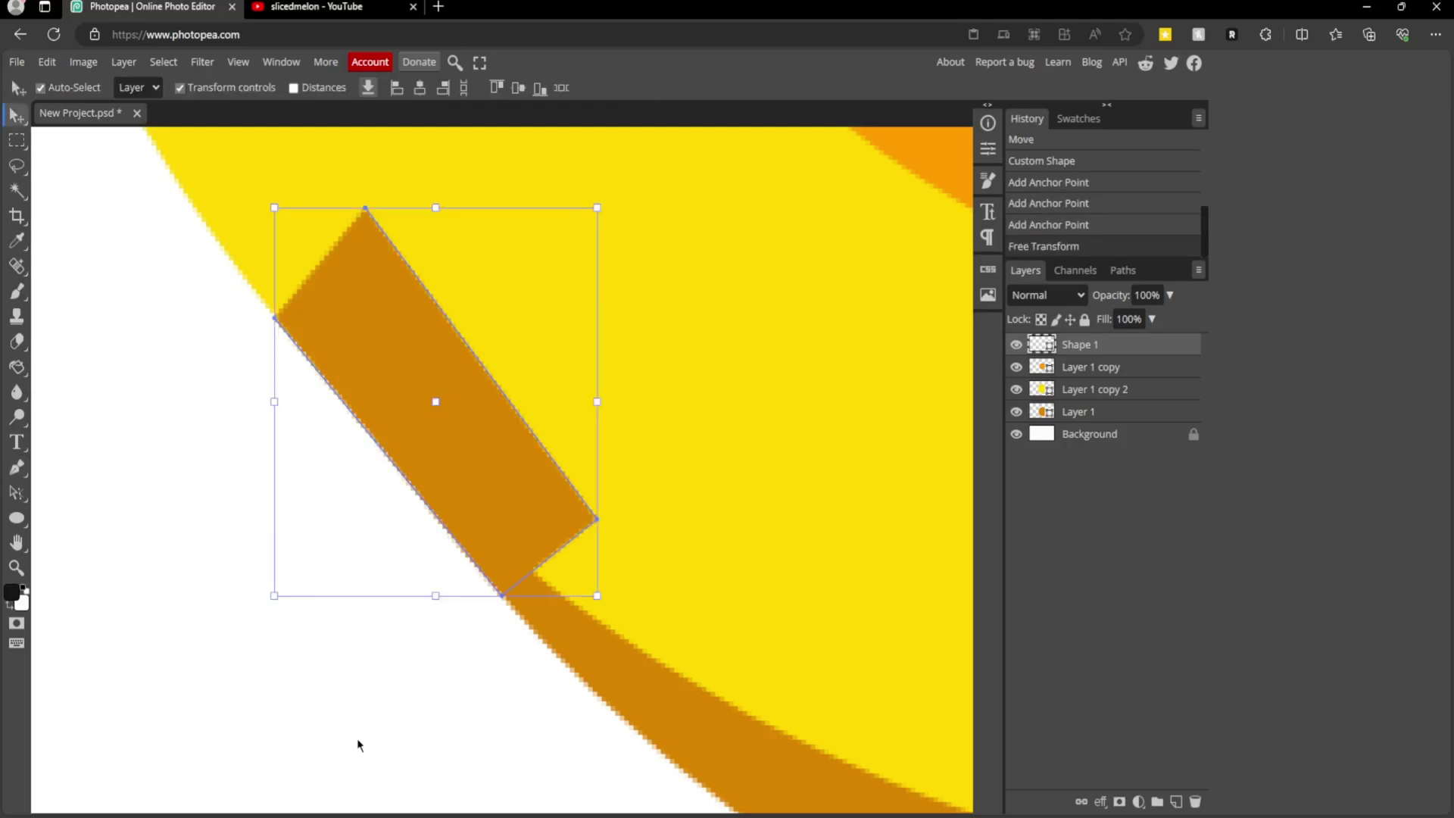
{"action": "left_click", "coordinate": [358, 744]}
{"action": "left_click", "coordinate": [443, 409]}
{"action": "left_click_drag", "start_coordinate": [1087, 346], "coordinate": [1087, 430]}
{"action": "left_click", "coordinate": [251, 701]}
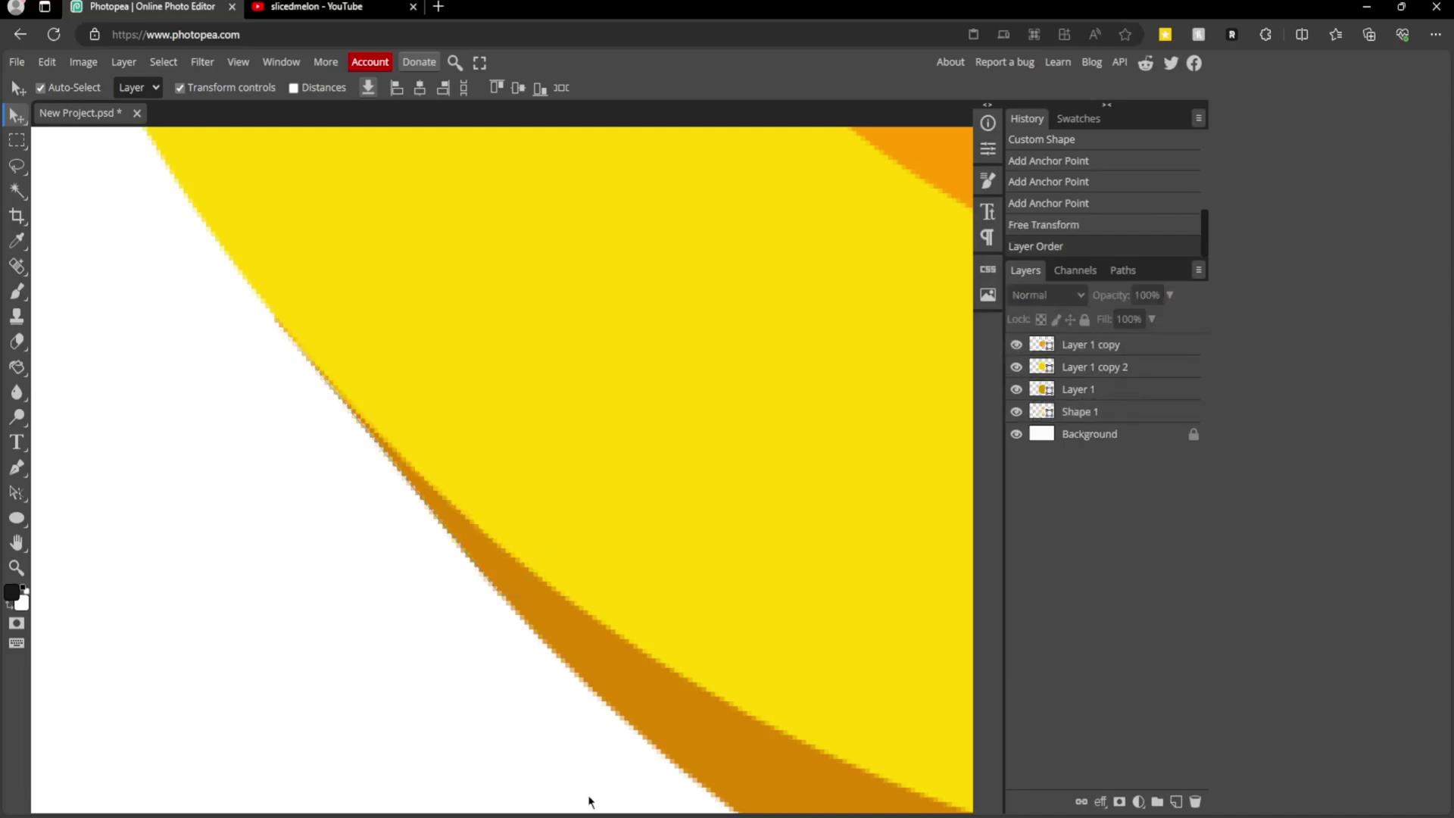
- Examine how the patch blends the disc's lower-left edge in the full view and at closer range
{"action": "key", "text": "ctrl+minus"}
{"action": "key", "text": "ctrl+minus"}
{"action": "key", "text": "ctrl+minus"}
{"action": "key", "text": "ctrl+minus"}
{"action": "key", "text": "ctrl+minus"}
{"action": "key", "text": "ctrl+minus"}
{"action": "key", "text": "ctrl+minus"}
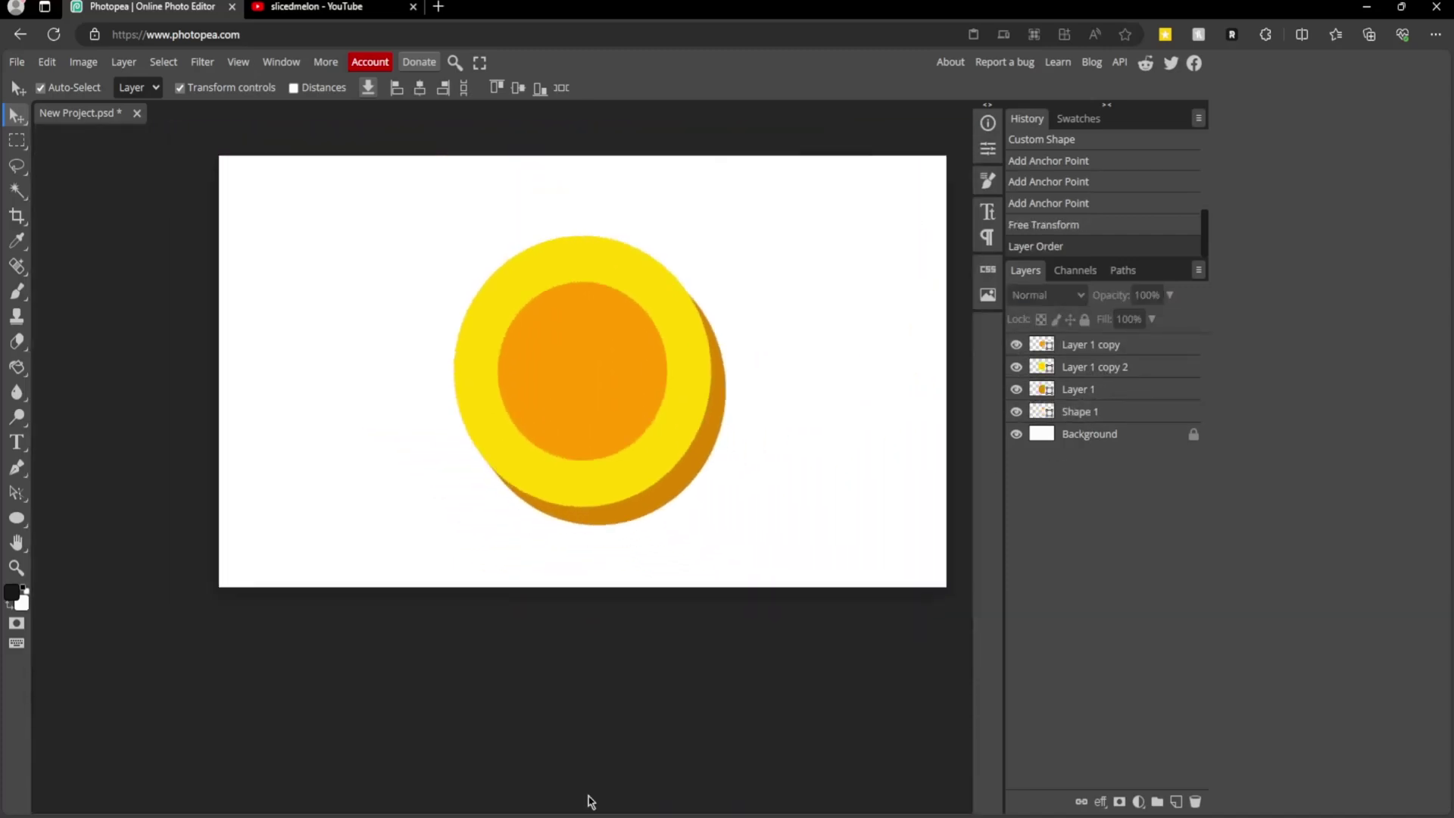
{"action": "key", "text": "ctrl+minus"}
{"action": "key", "text": "ctrl+minus"}
{"action": "key", "text": "ctrl+plus"}
{"action": "key", "text": "ctrl+plus"}
{"action": "key", "text": "ctrl+plus"}
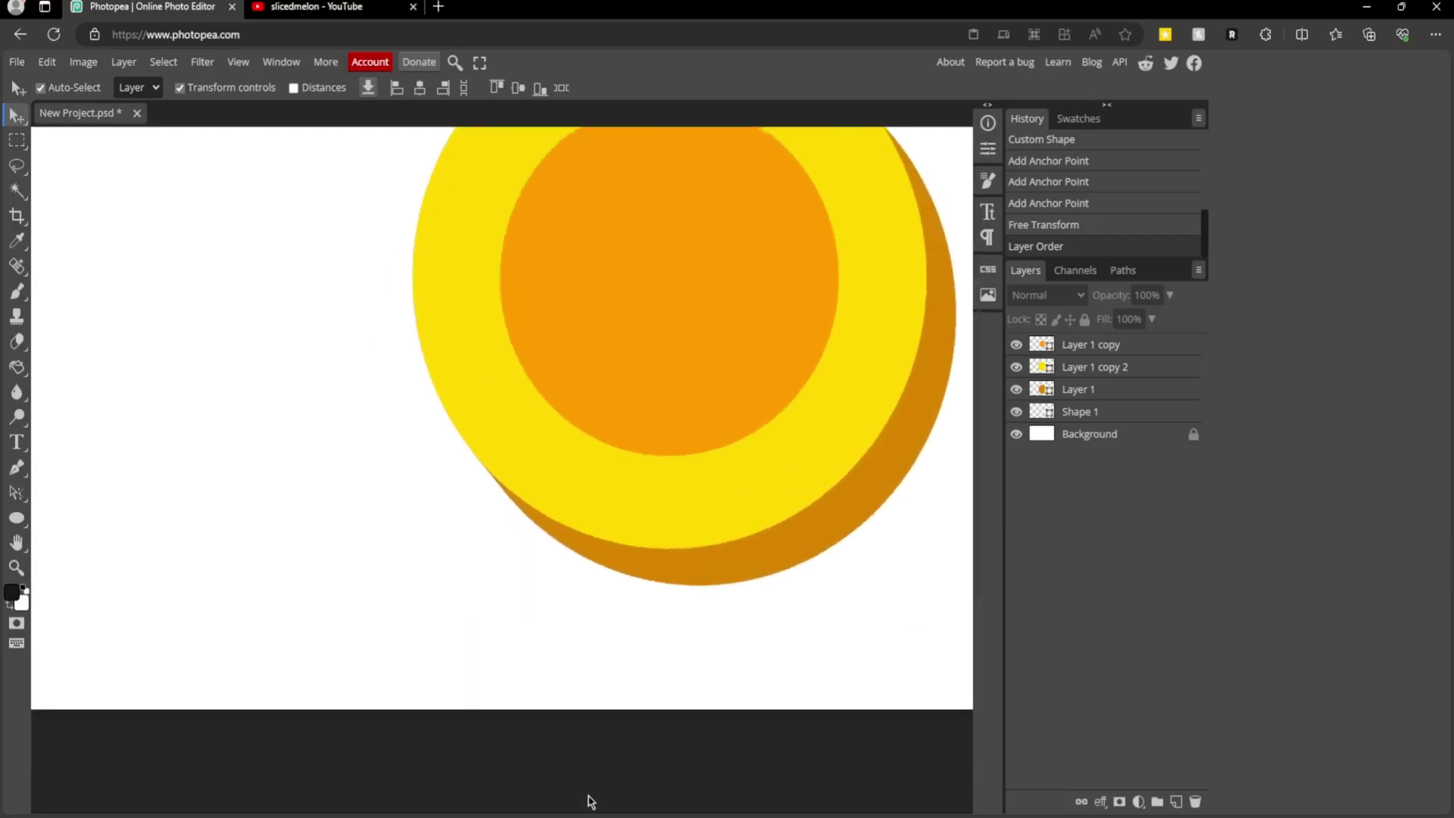
- Distort Shape 1 by pulling its upper-left corner slightly inward to tuck it behind the yellow circle
{"action": "key", "text": "ctrl+plus"}
{"action": "key", "text": "ctrl+plus"}
{"action": "key", "text": "ctrl+plus"}
{"action": "key", "text": "ctrl+plus"}
{"action": "key", "text": "ctrl+plus"}
{"action": "key", "text": "ctrl+plus"}
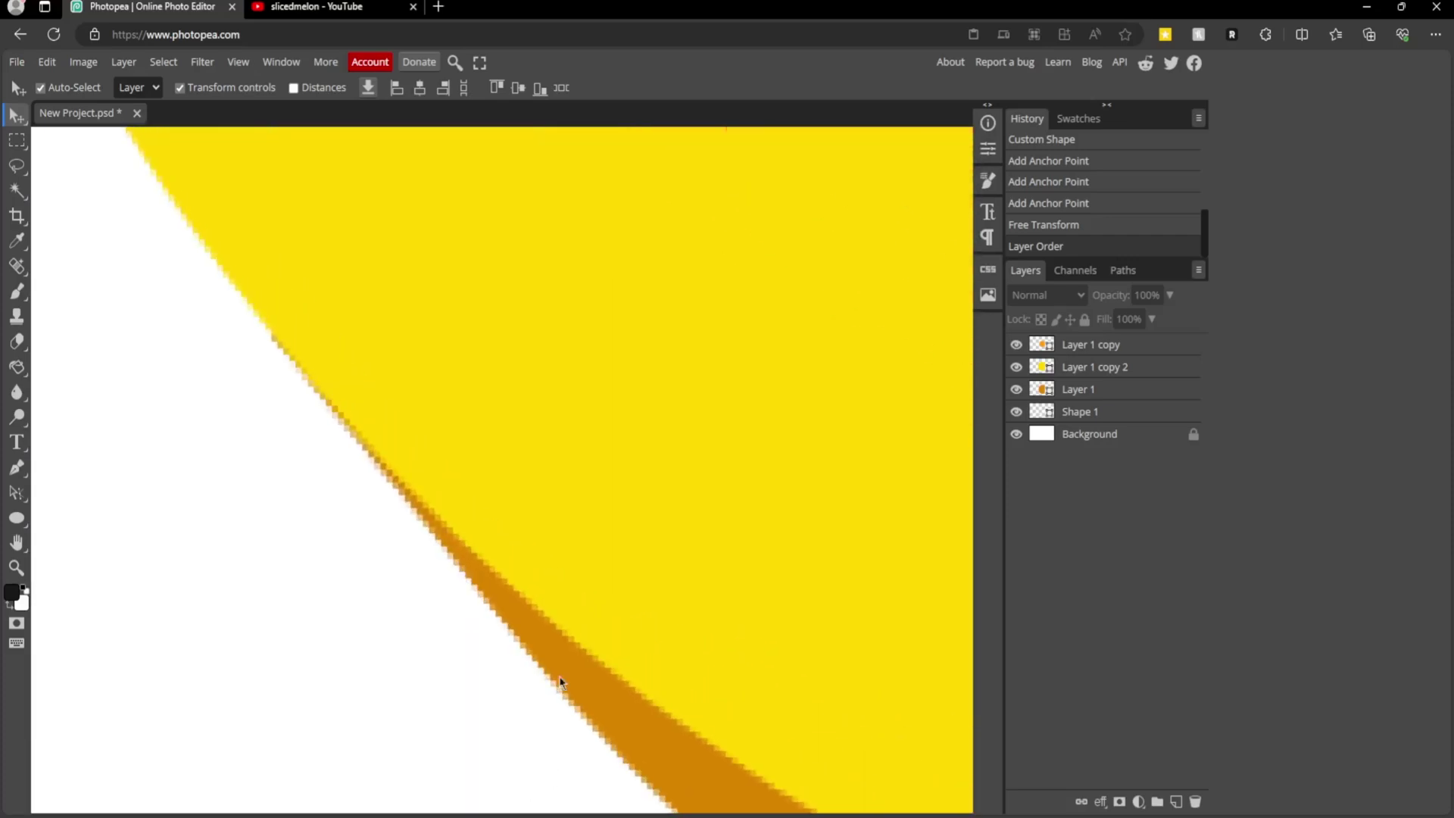
{"action": "left_click", "coordinate": [457, 500]}
{"action": "left_click_drag", "start_coordinate": [333, 427], "coordinate": [353, 427]}
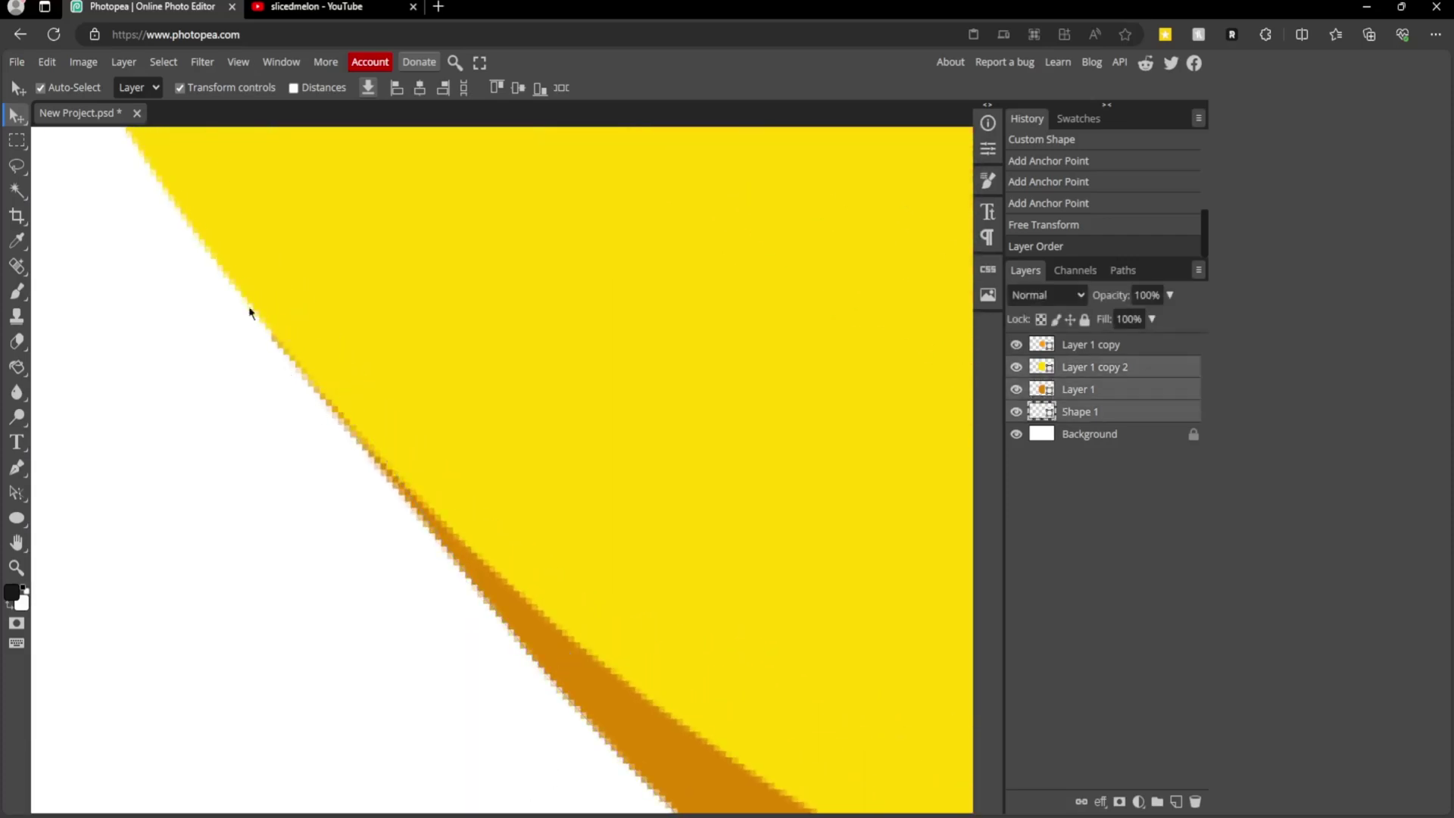
{"action": "left_click", "coordinate": [1081, 409]}
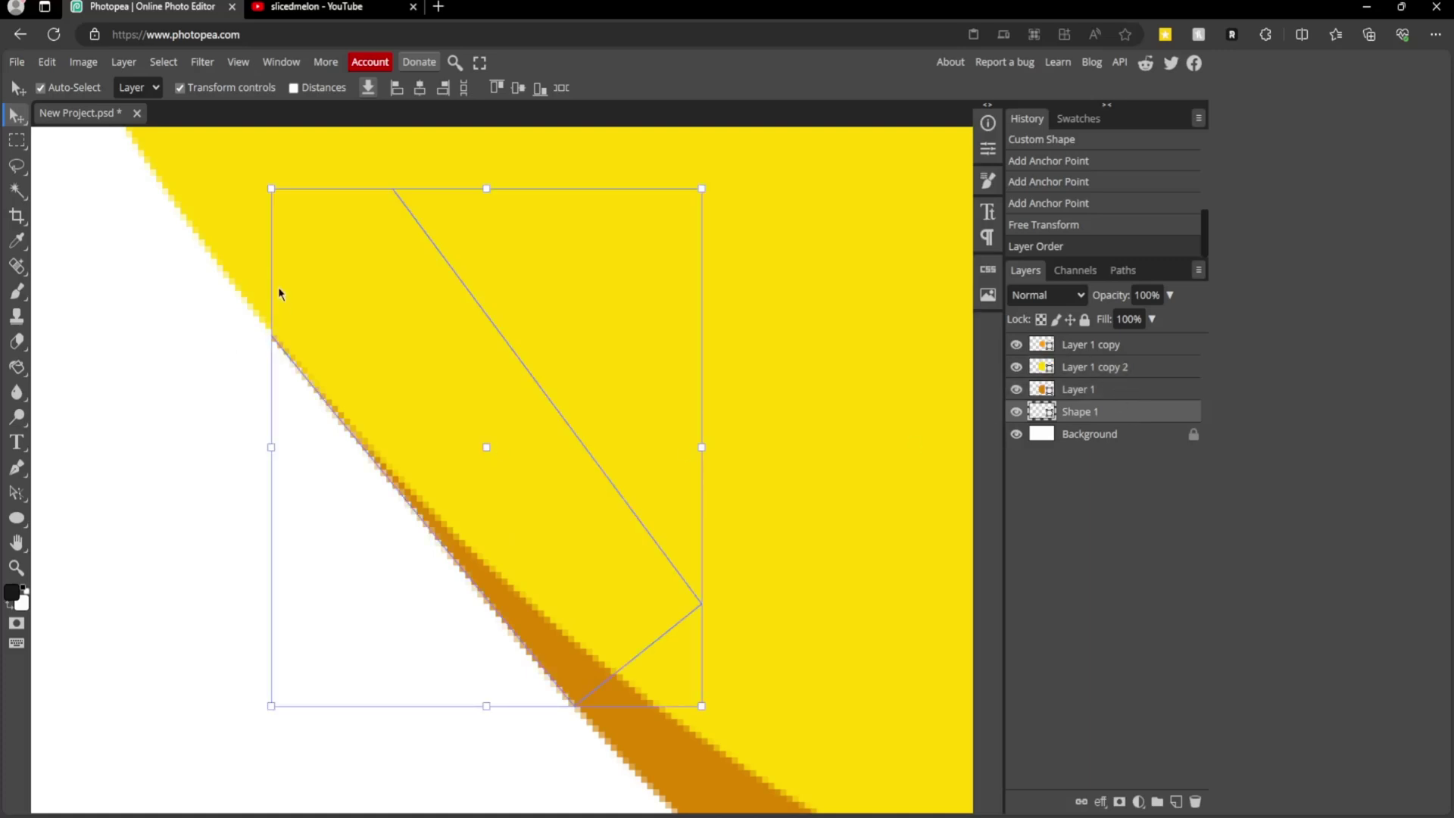
{"action": "left_click", "coordinate": [272, 189]}
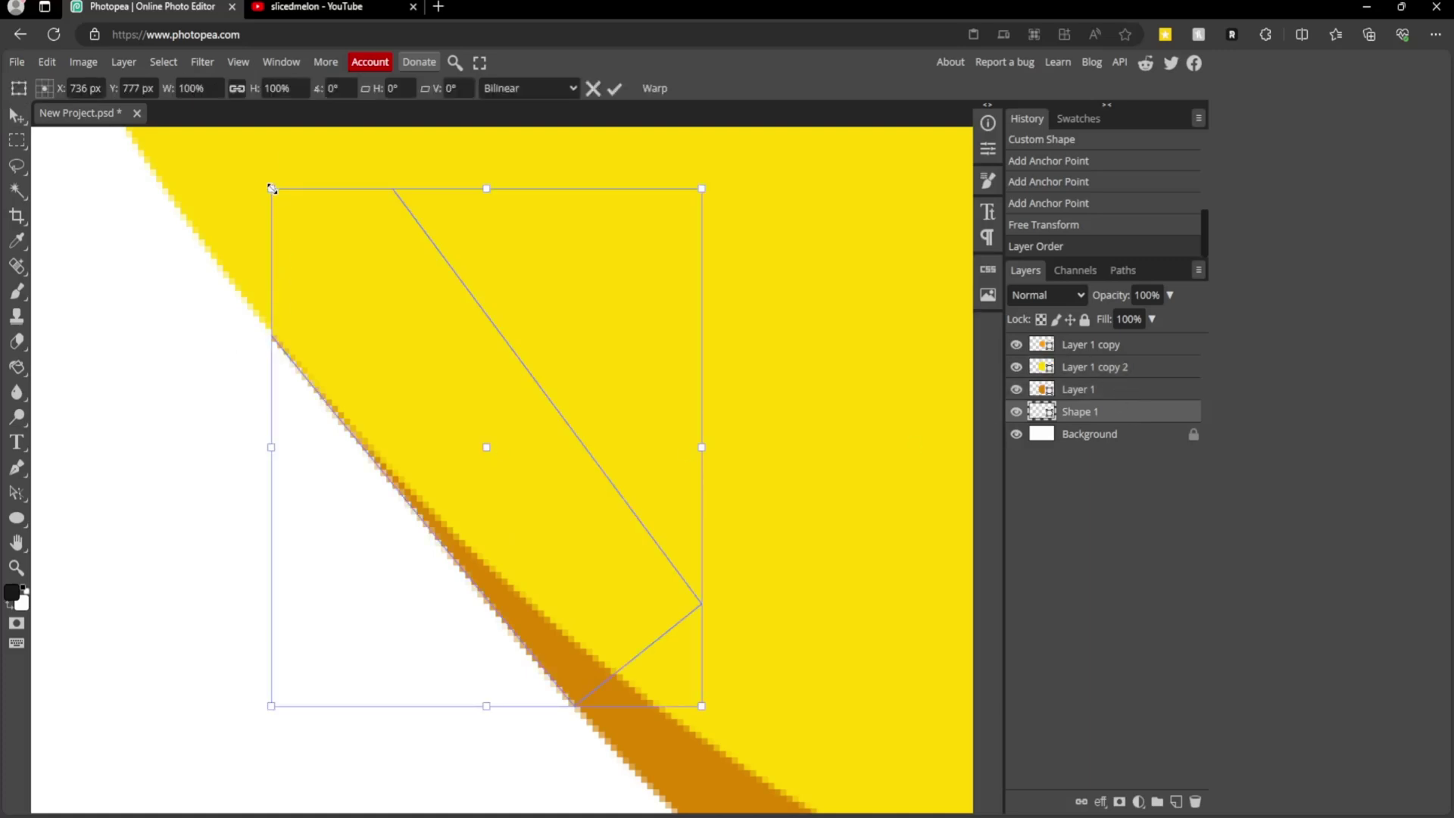
{"action": "right_click", "coordinate": [272, 189]}
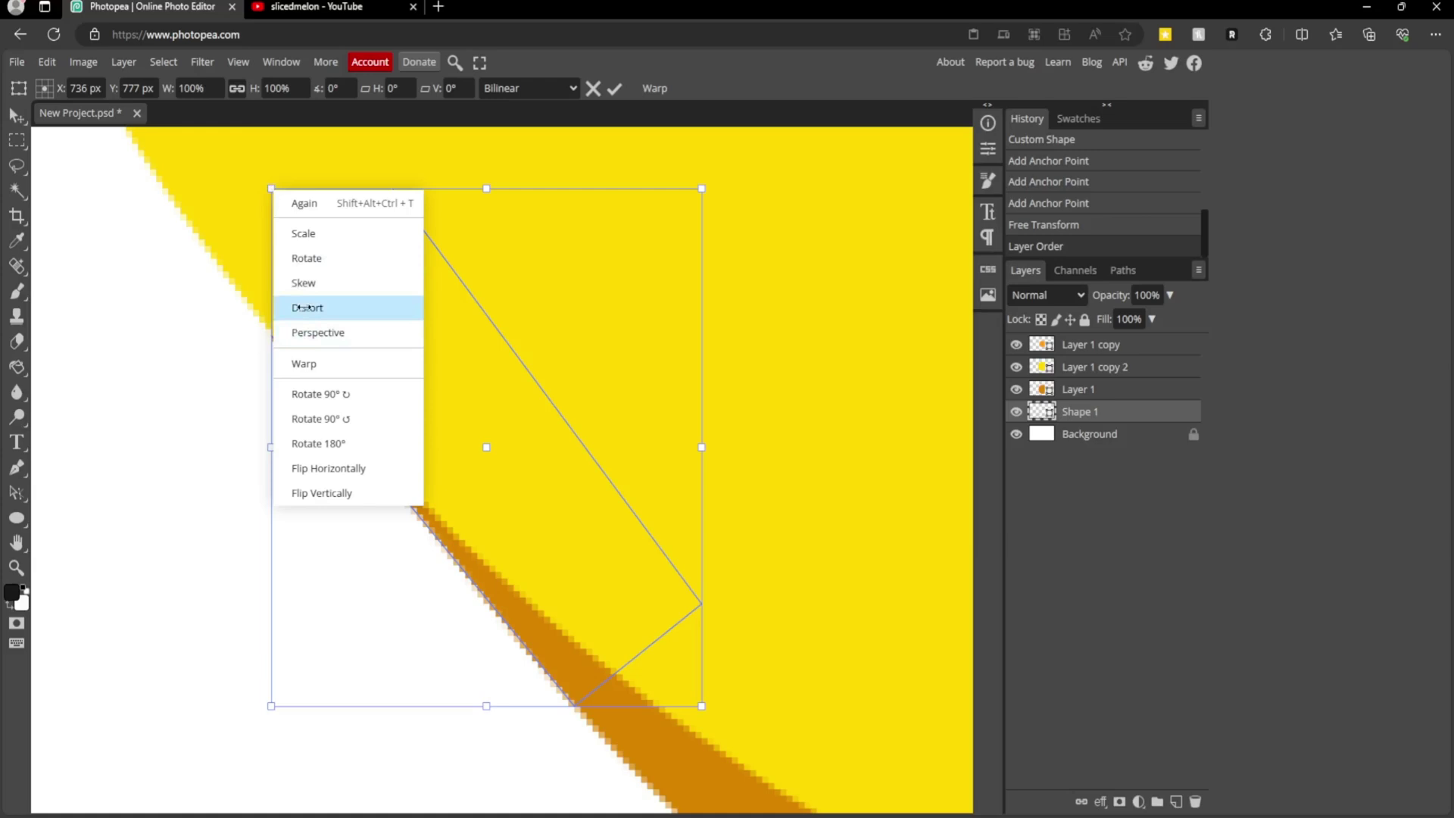
{"action": "left_click", "coordinate": [303, 307]}
{"action": "left_click_drag", "start_coordinate": [271, 188], "coordinate": [277, 194]}
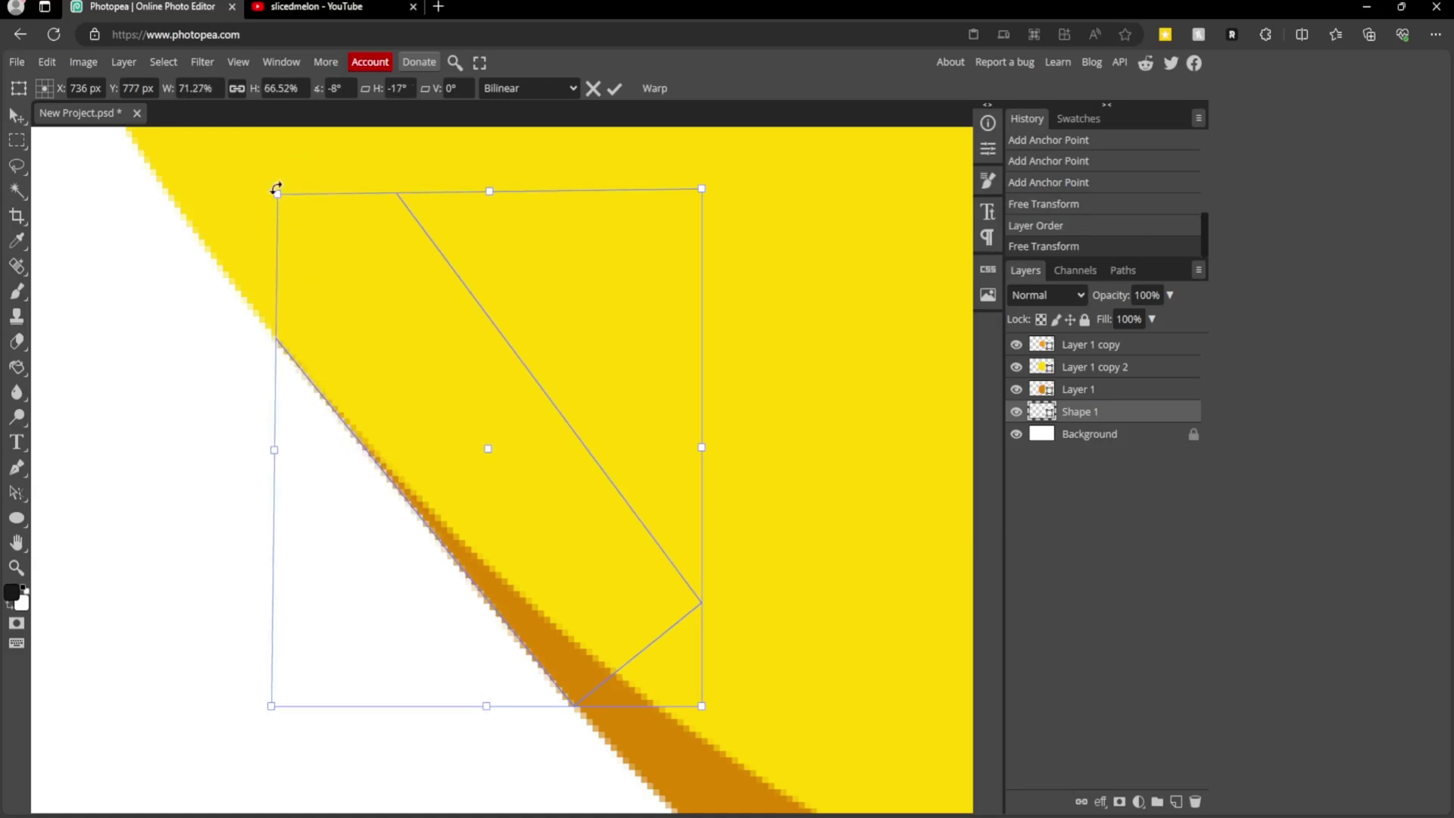
{"action": "key", "text": "Return"}
- Refine Shape 1 by moving its upper-left transform corner slightly further inward and apply the transformation
{"action": "left_click", "coordinate": [178, 302]}
{"action": "key", "text": "ctrl+minus"}
{"action": "key", "text": "ctrl+minus"}
{"action": "key", "text": "ctrl+plus"}
{"action": "left_click", "coordinate": [415, 470]}
{"action": "left_click_drag", "start_coordinate": [332, 263], "coordinate": [343, 270]}
{"action": "key", "text": "Return"}
{"action": "left_click", "coordinate": [236, 348]}
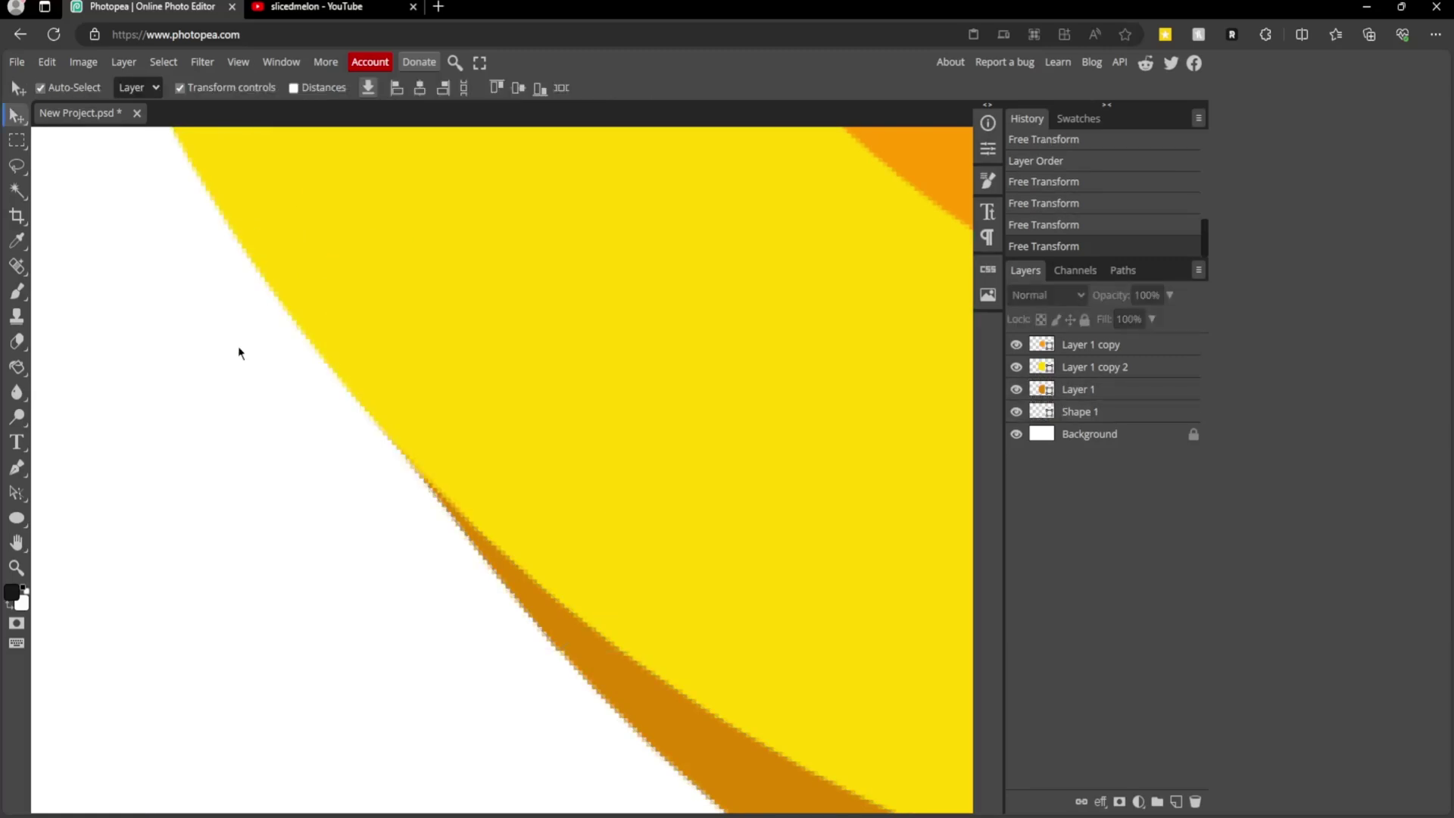
- Examine the whole coin and the smoothed lower-left edge at a reduced zoom
{"action": "key", "text": "ctrl+minus"}
{"action": "key", "text": "ctrl+minus"}
{"action": "key", "text": "ctrl+minus"}
{"action": "key", "text": "ctrl+minus"}
{"action": "key", "text": "ctrl+minus"}
{"action": "key", "text": "ctrl+minus"}
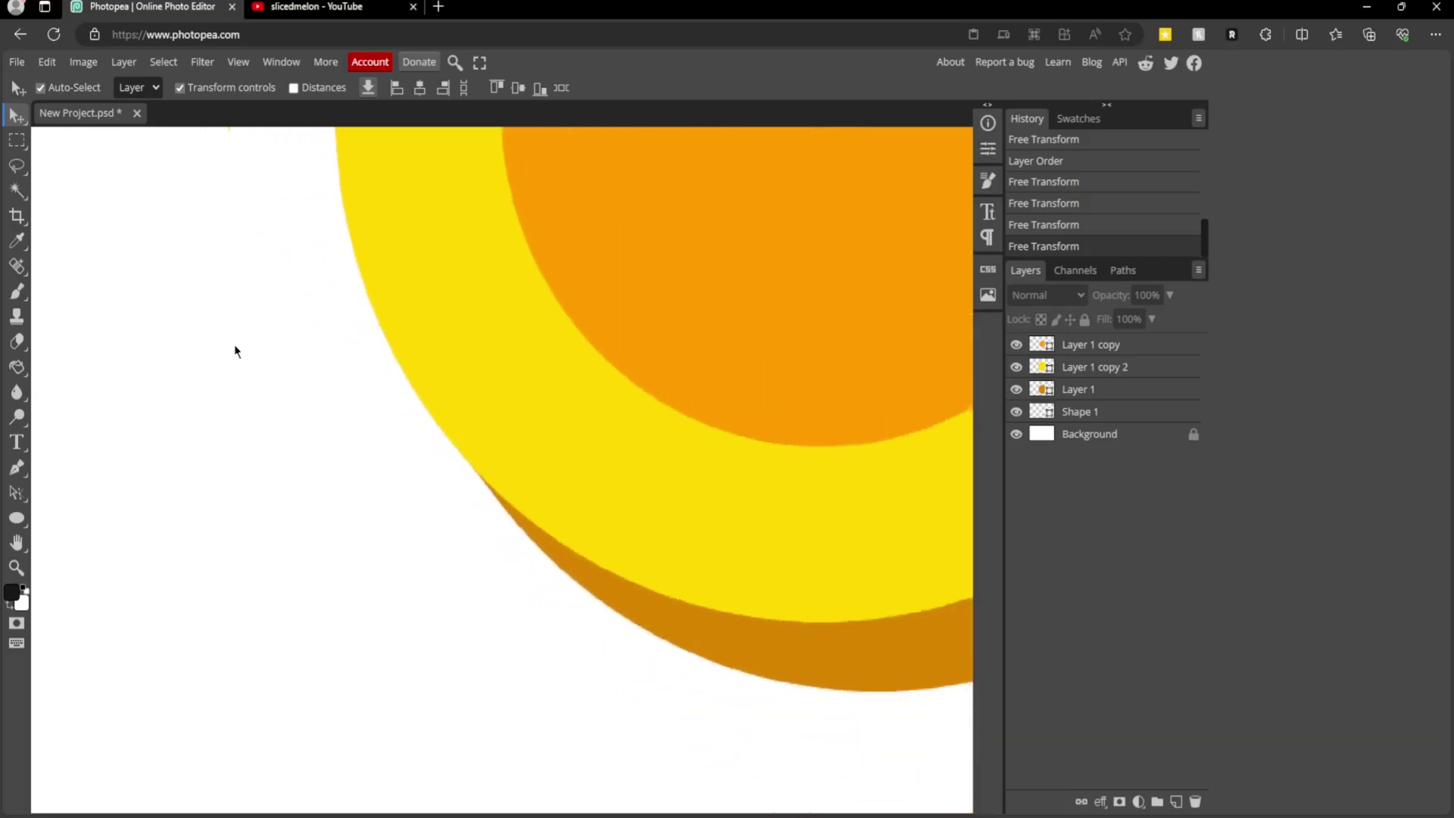
{"action": "scroll", "coordinate": [234, 343], "scroll_direction": "down", "scroll_amount": 3}
{"action": "scroll", "coordinate": [235, 346], "scroll_direction": "up", "scroll_amount": 3}
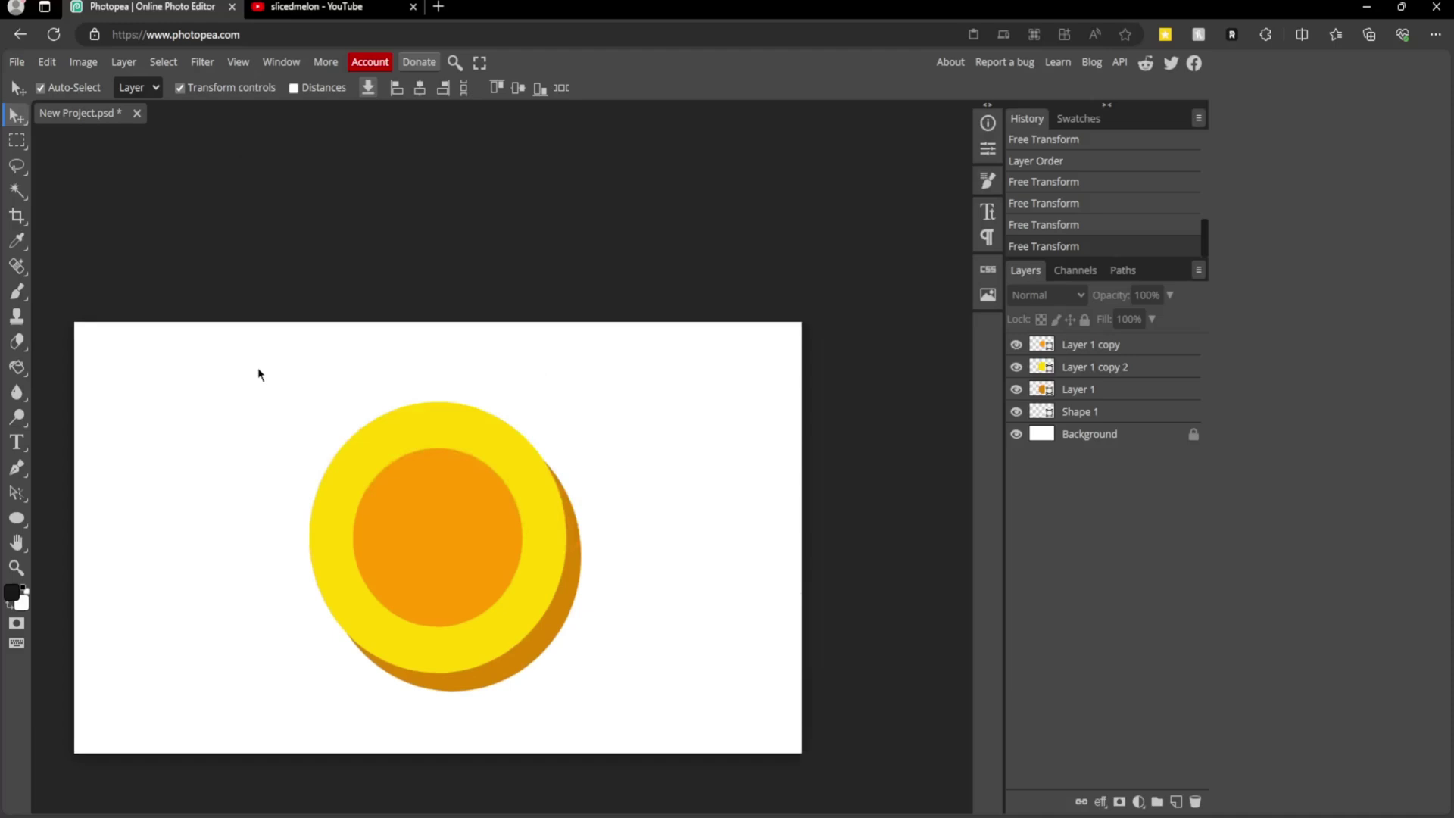
- Sample the disc's dark orange edge as the foreground colour with the Eyedropper tool
{"action": "scroll", "coordinate": [257, 366], "scroll_direction": "up", "scroll_amount": 3}
{"action": "scroll", "coordinate": [257, 366], "scroll_direction": "up", "scroll_amount": 4}
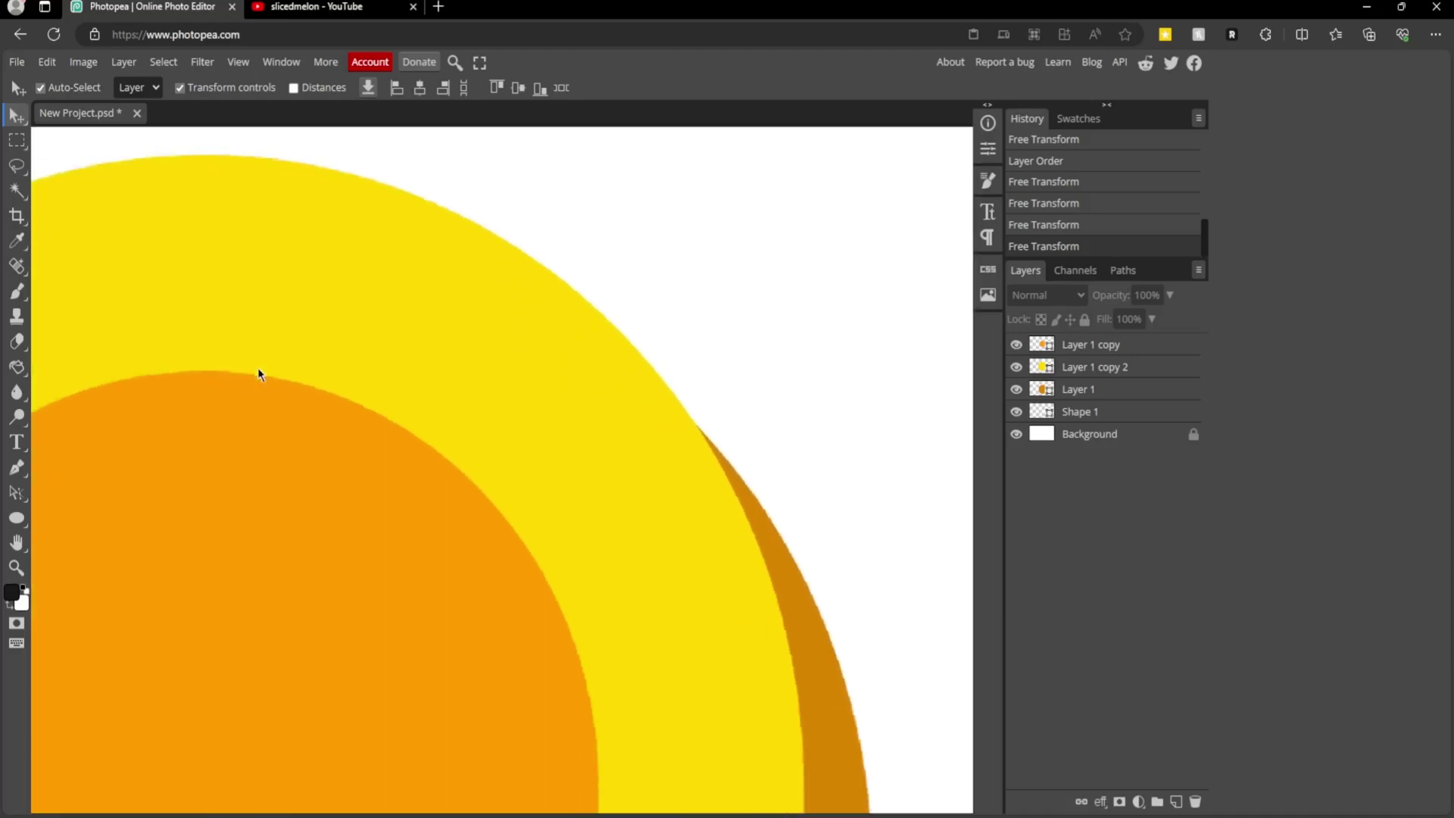
{"action": "key", "text": "i"}
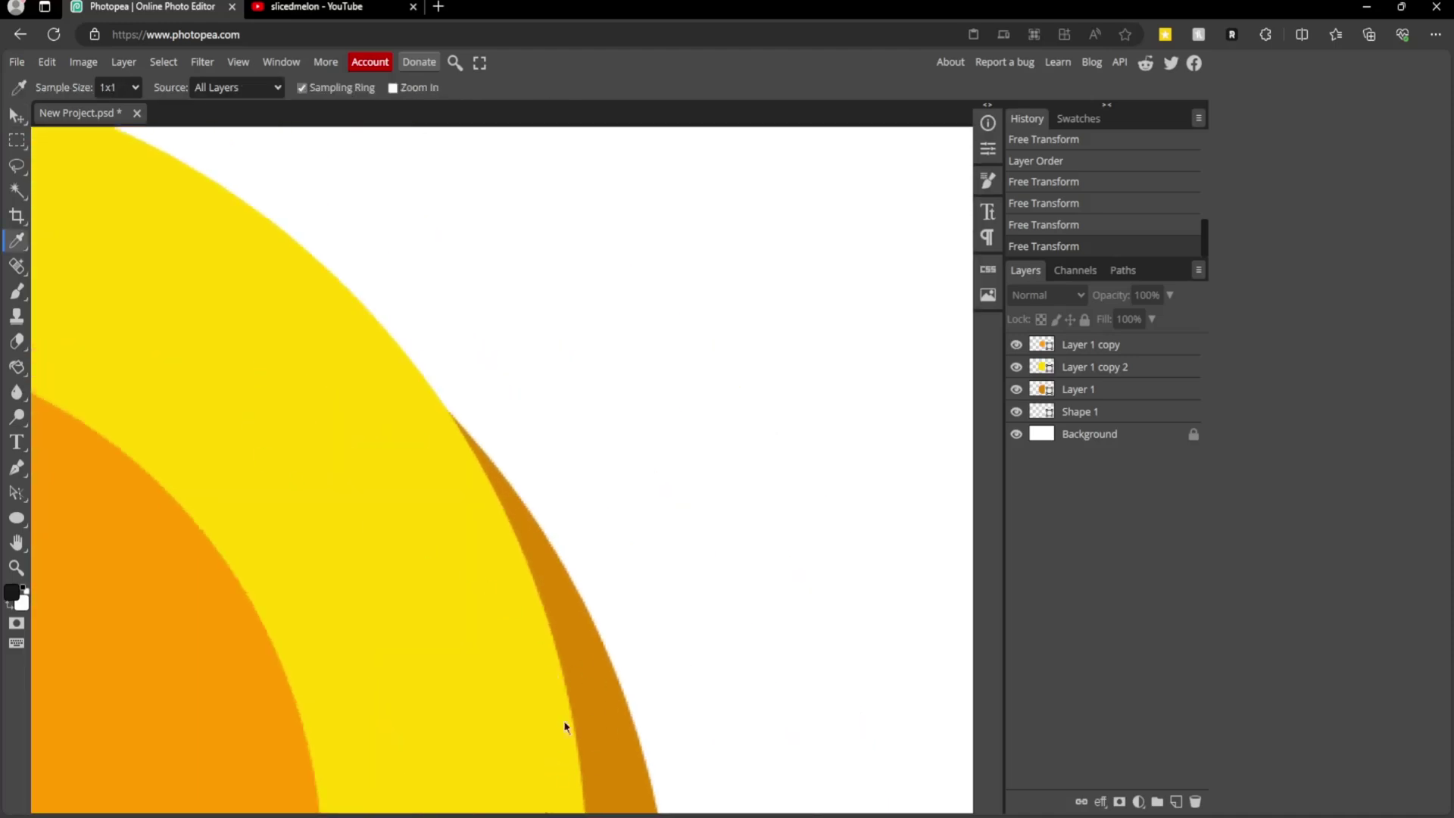
{"action": "left_click", "coordinate": [595, 676]}
{"action": "right_click", "coordinate": [18, 246]}
{"action": "right_click", "coordinate": [17, 246]}
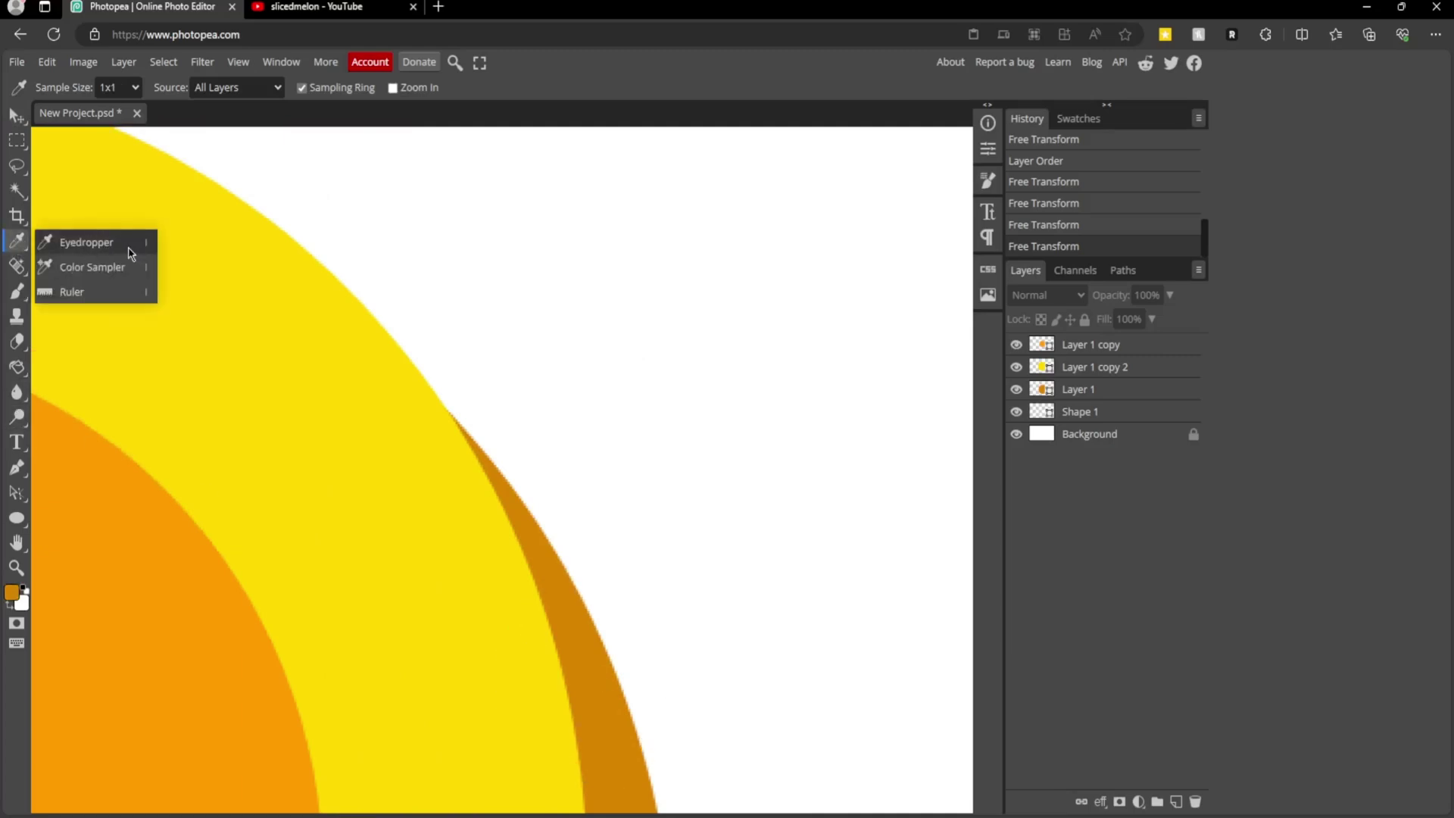
{"action": "left_click", "coordinate": [129, 248]}
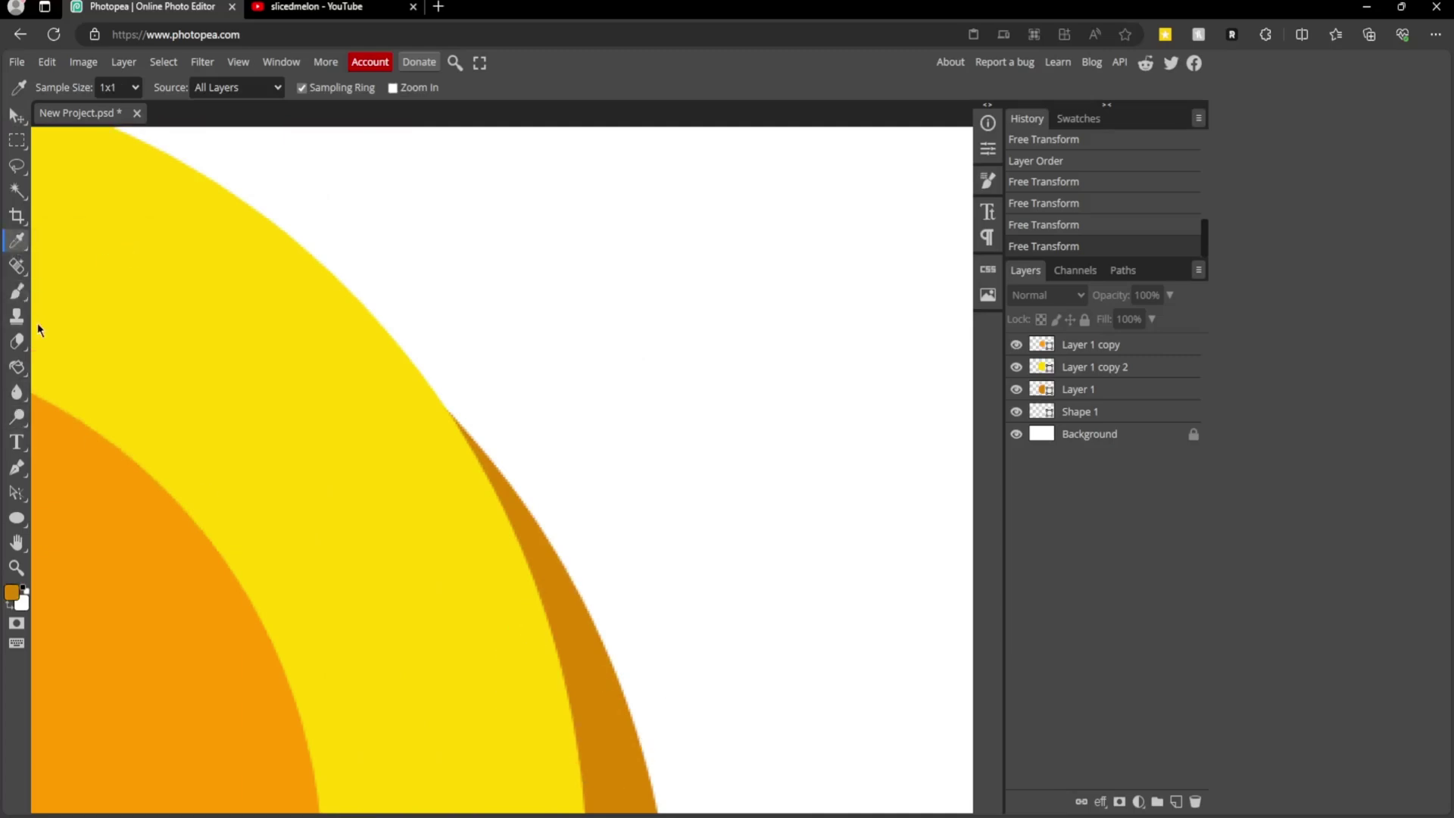
- Draw a curved dark orange filler shape with the Pen tool over the coin's upper-right notch, following the outer edge
{"action": "left_click", "coordinate": [20, 469]}
{"action": "left_click", "coordinate": [20, 469]}
{"action": "left_click", "coordinate": [59, 465]}
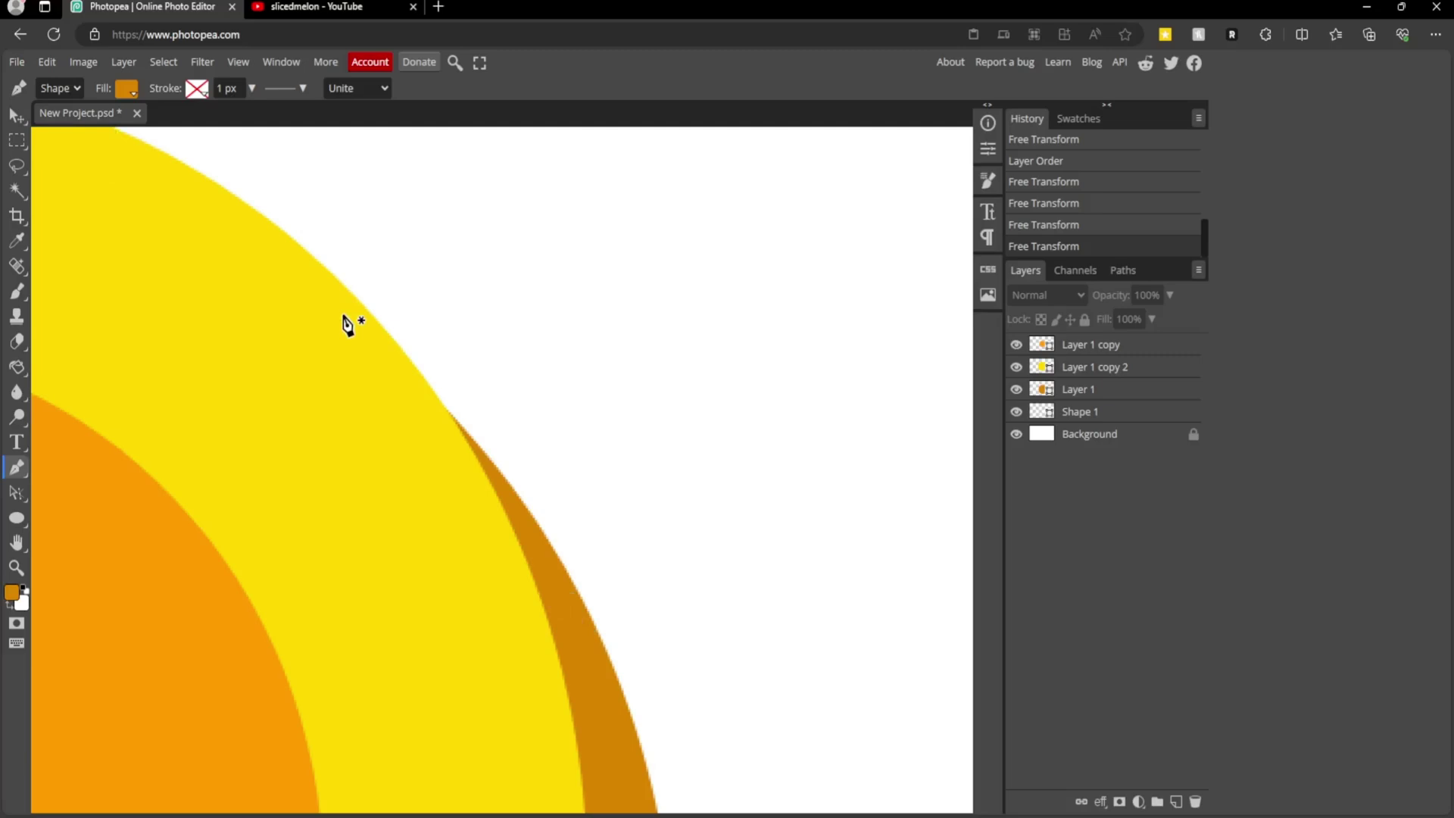
{"action": "scroll", "coordinate": [341, 281], "scroll_direction": "up", "scroll_amount": 1}
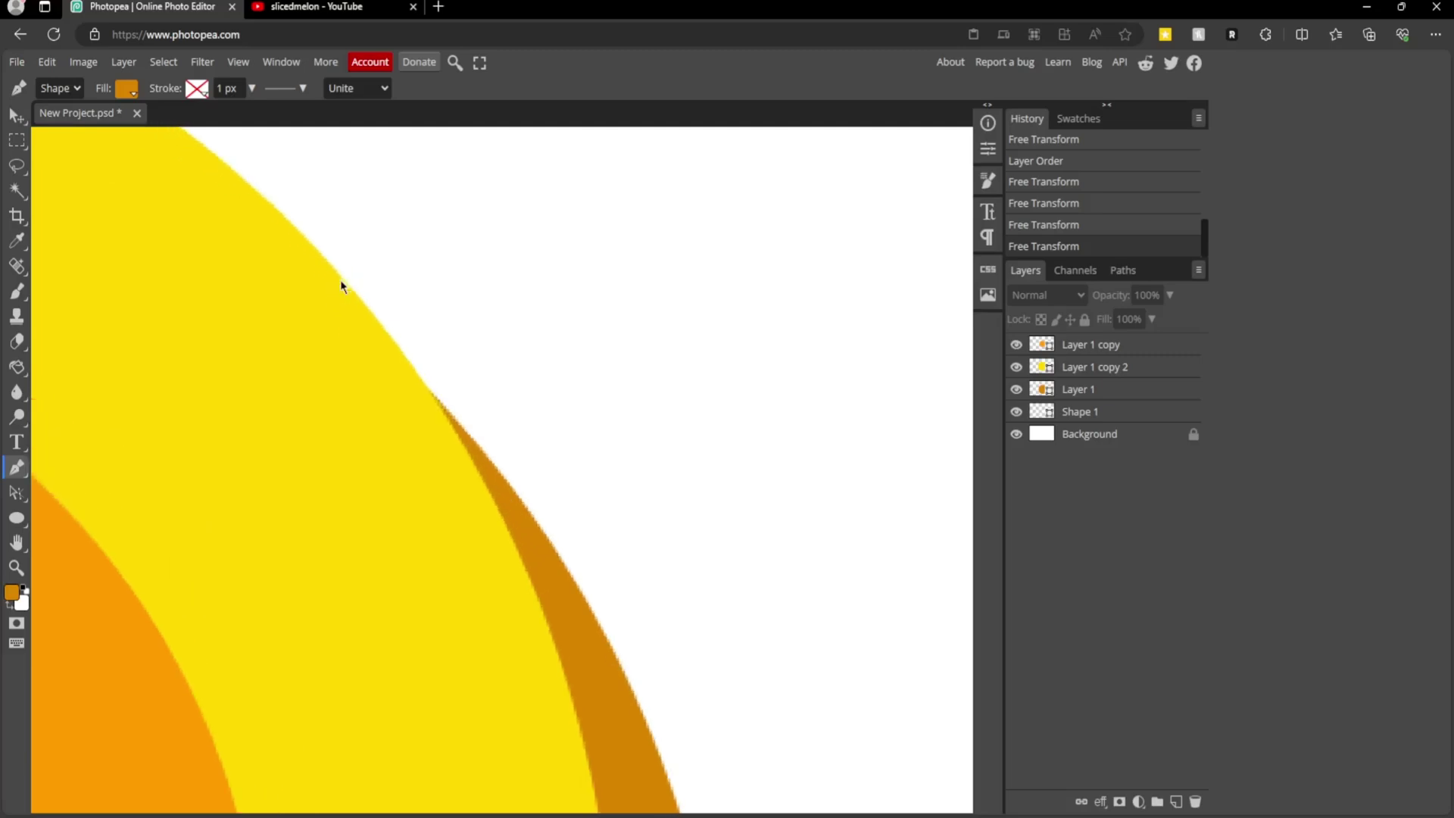
{"action": "scroll", "coordinate": [340, 280], "scroll_direction": "up", "scroll_amount": 1}
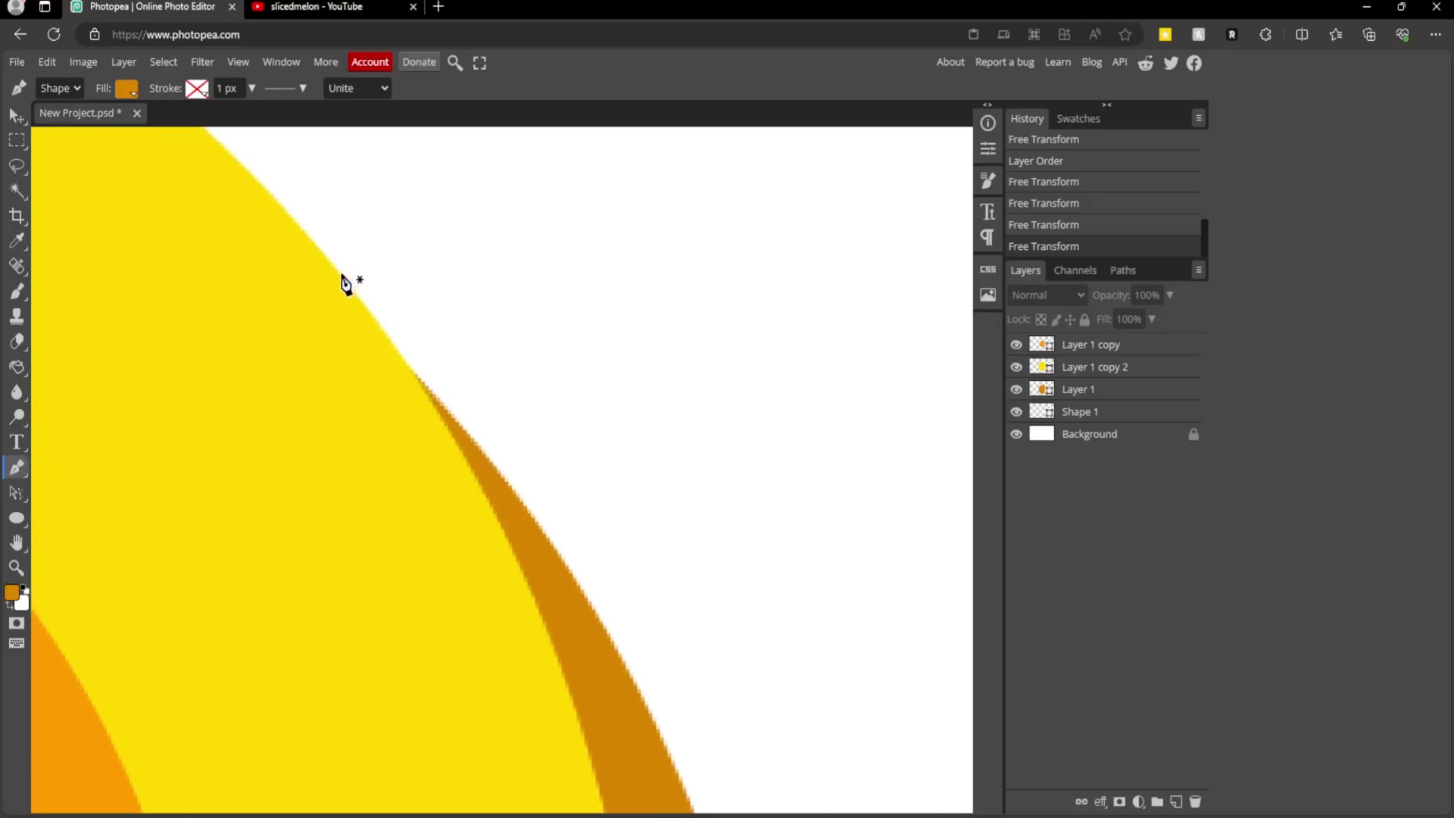
{"action": "left_click", "coordinate": [341, 273]}
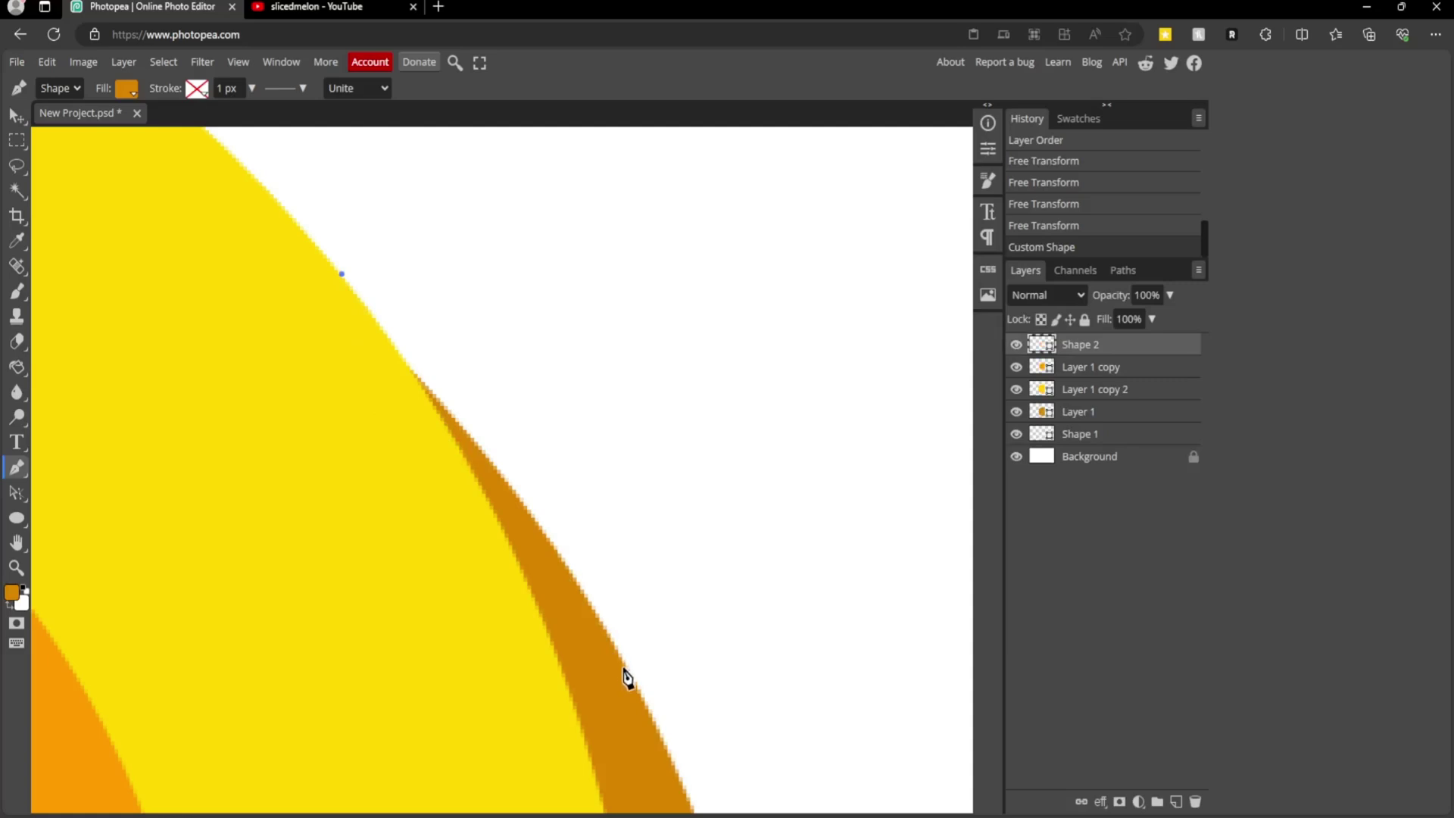
{"action": "left_click_drag", "start_coordinate": [622, 659], "coordinate": [713, 796]}
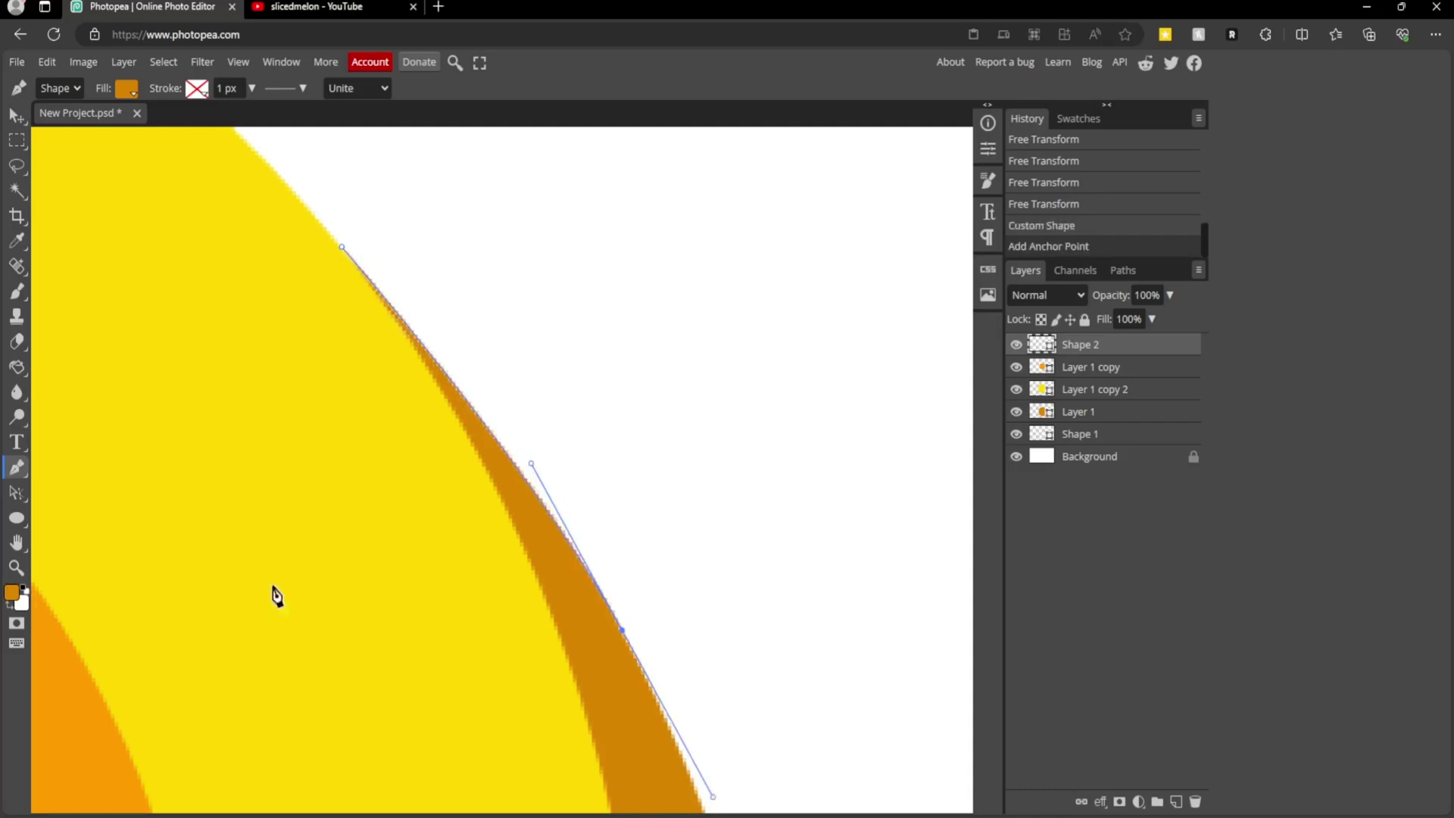
{"action": "left_click", "coordinate": [152, 386]}
- Reorder the Shape 2 layer to sit directly above Background, behind all the coin circles
{"action": "left_click", "coordinate": [17, 115]}
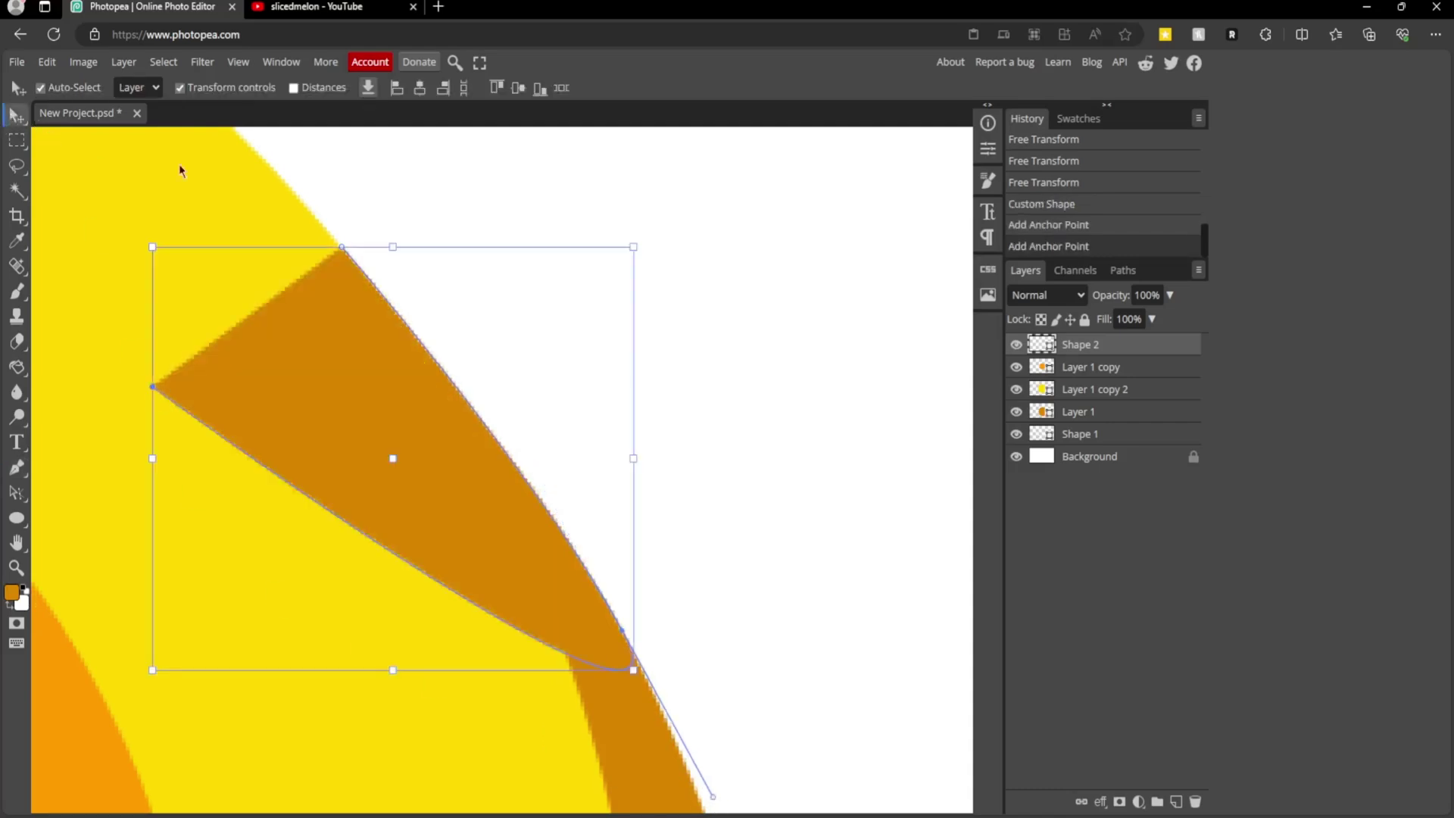
{"action": "left_click", "coordinate": [391, 191]}
{"action": "key", "text": "ctrl+minus"}
{"action": "key", "text": "ctrl+minus"}
{"action": "left_click_drag", "start_coordinate": [1102, 346], "coordinate": [1108, 430]}
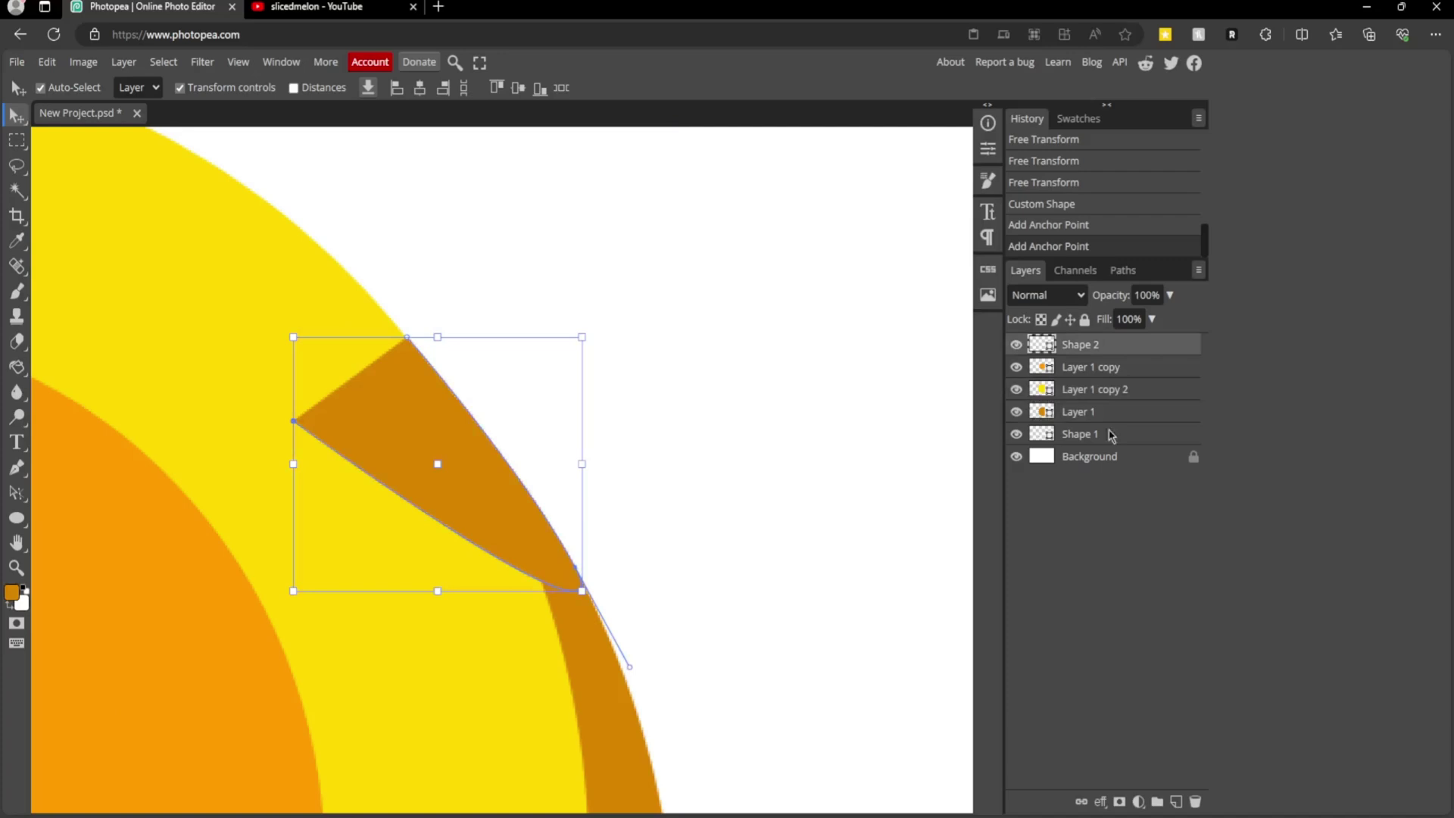
{"action": "left_click_drag", "start_coordinate": [1089, 349], "coordinate": [1092, 449]}
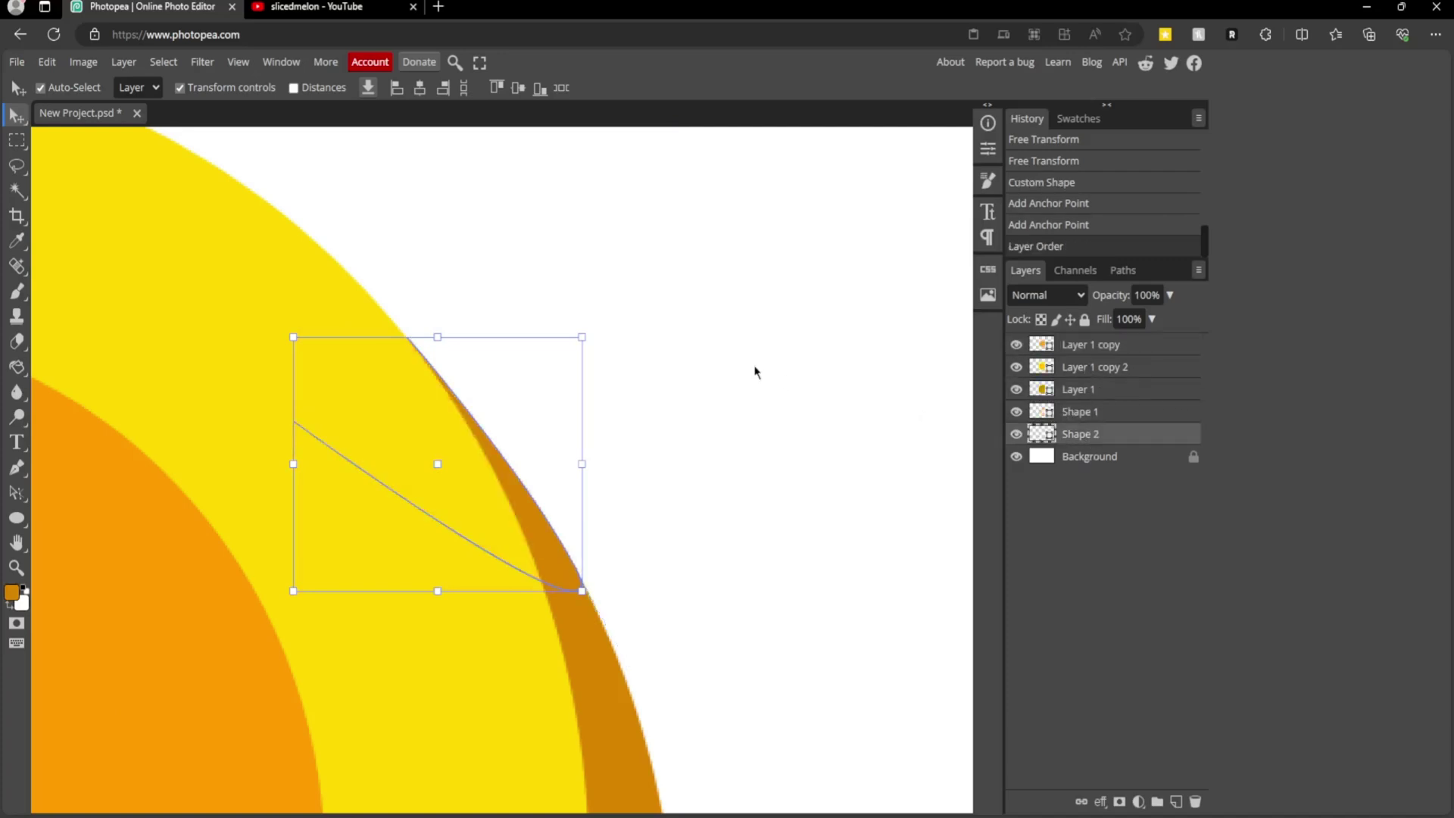
{"action": "left_click", "coordinate": [757, 371]}
{"action": "key", "text": "ctrl+minus"}
{"action": "key", "text": "ctrl+minus"}
{"action": "key", "text": "ctrl+minus"}
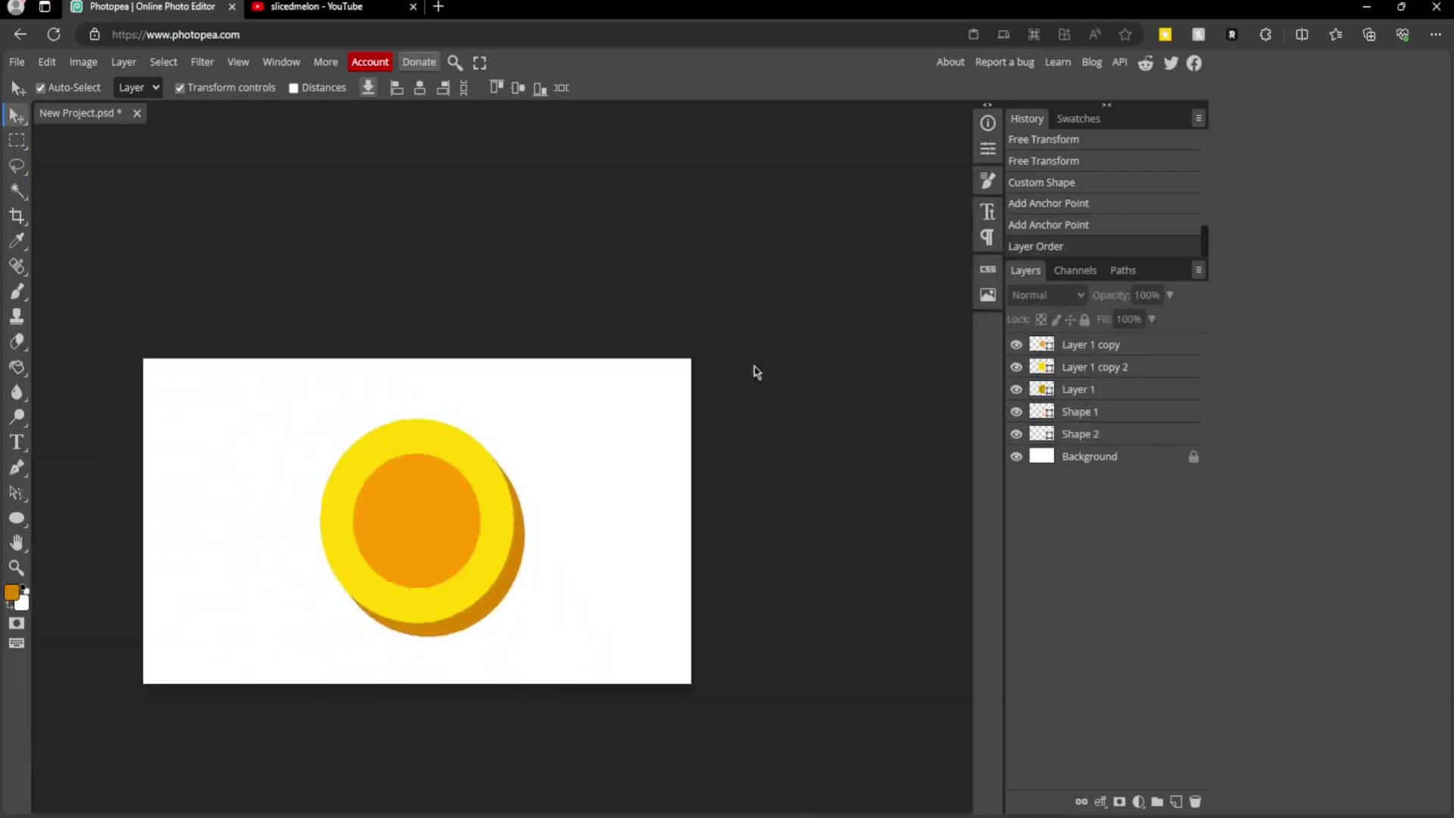
- Select Shape 2 at the coin's upper-right edge, adjust its upper-left transform corner slightly, and apply the transformation
{"action": "key", "text": "ctrl+plus"}
{"action": "key", "text": "ctrl+plus"}
{"action": "key", "text": "ctrl+plus"}
{"action": "key", "text": "ctrl+plus"}
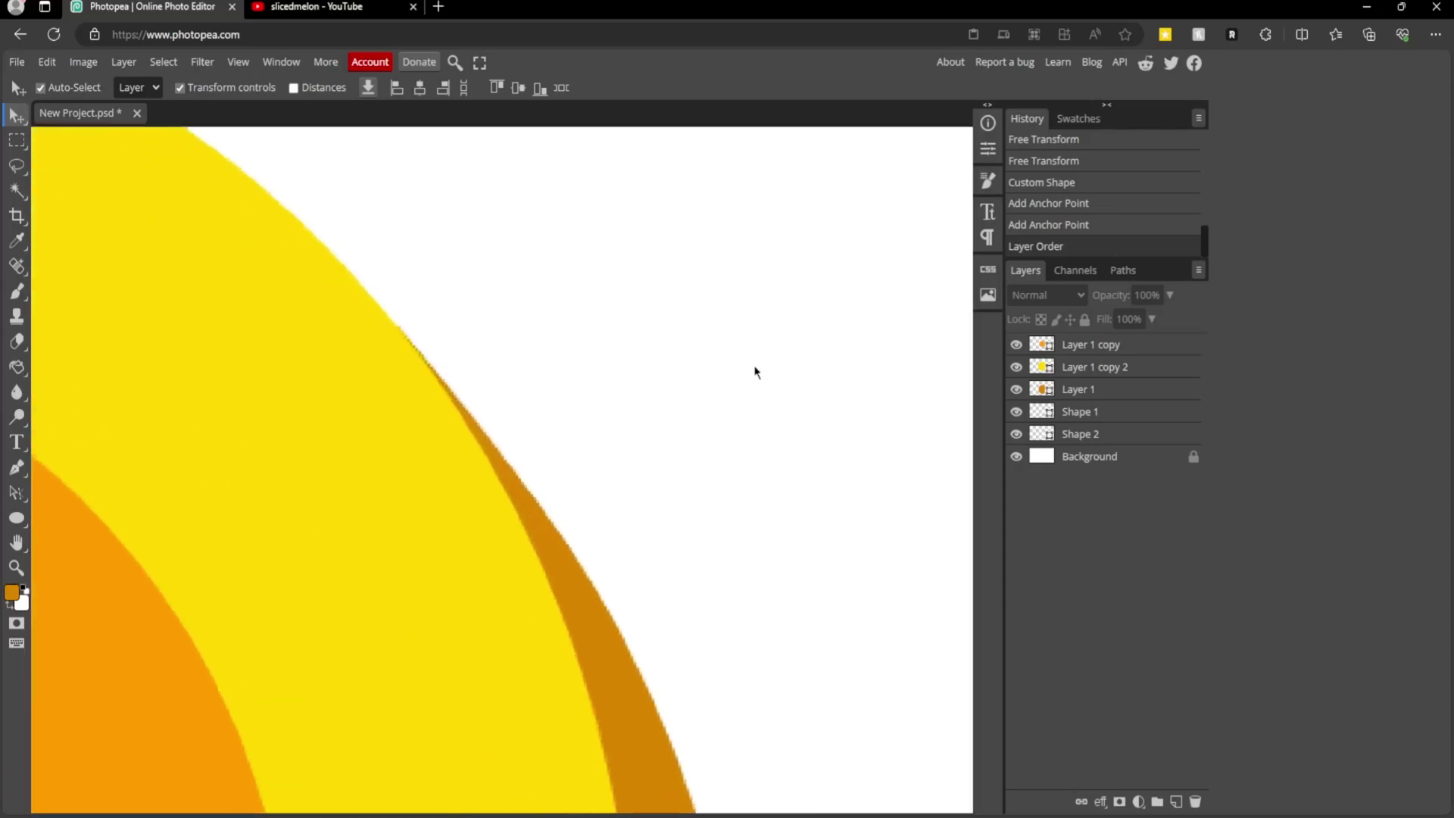
{"action": "scroll", "coordinate": [378, 470], "scroll_direction": "up", "scroll_amount": 3}
{"action": "left_click", "coordinate": [331, 476]}
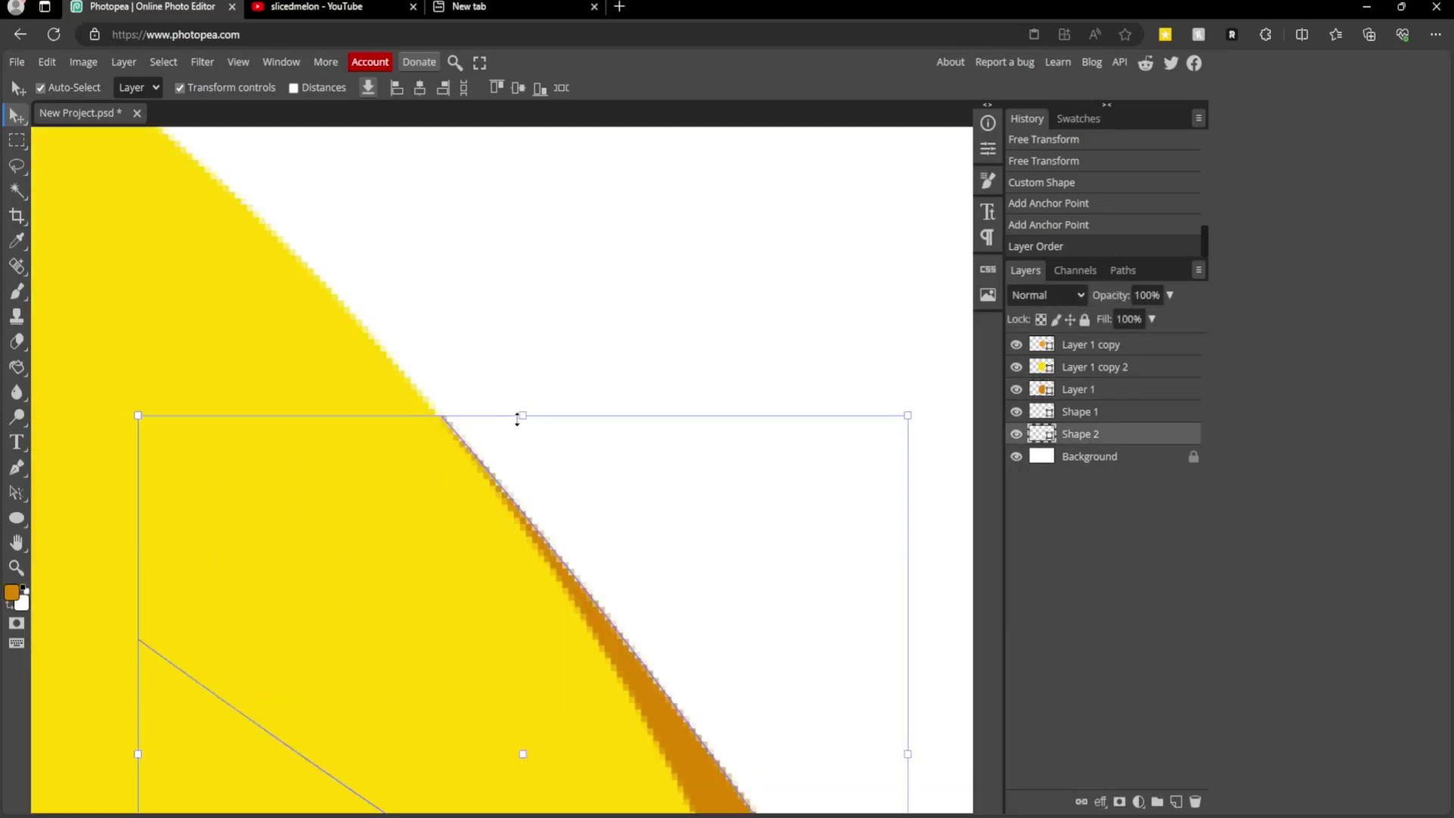
{"action": "right_click", "coordinate": [138, 416]}
{"action": "left_click", "coordinate": [137, 415]}
{"action": "key", "text": "Return"}
{"action": "left_click", "coordinate": [765, 326]}
- Examine the whole coin and its filled upper-right and lower-left edges at a reduced zoom
{"action": "key", "text": "ctrl+minus"}
{"action": "key", "text": "ctrl+minus"}
{"action": "key", "text": "ctrl+minus"}
{"action": "key", "text": "ctrl+minus"}
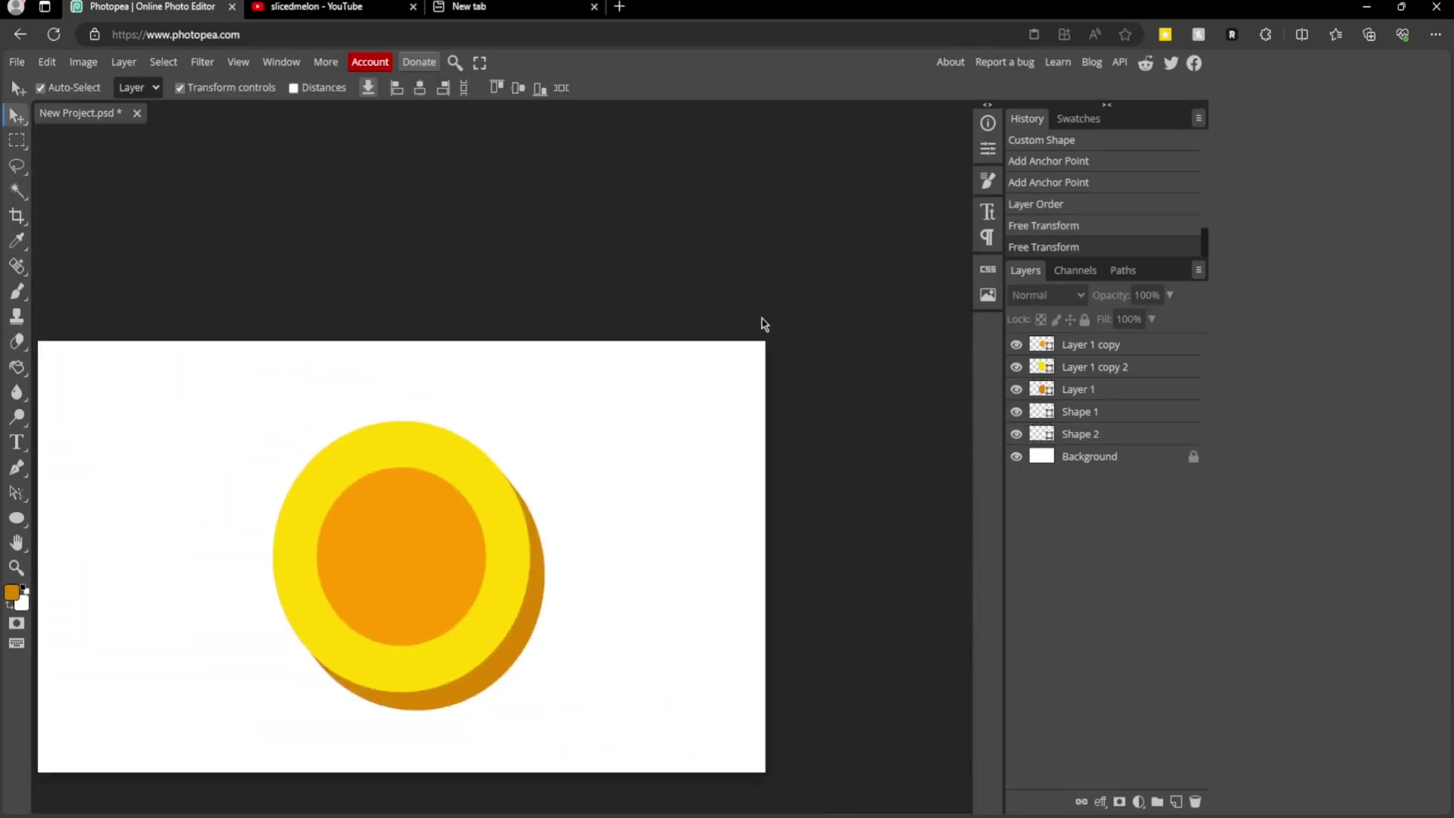
{"action": "scroll", "coordinate": [603, 299], "scroll_direction": "right", "scroll_amount": 3}
{"action": "scroll", "coordinate": [603, 298], "scroll_direction": "left", "scroll_amount": 6}
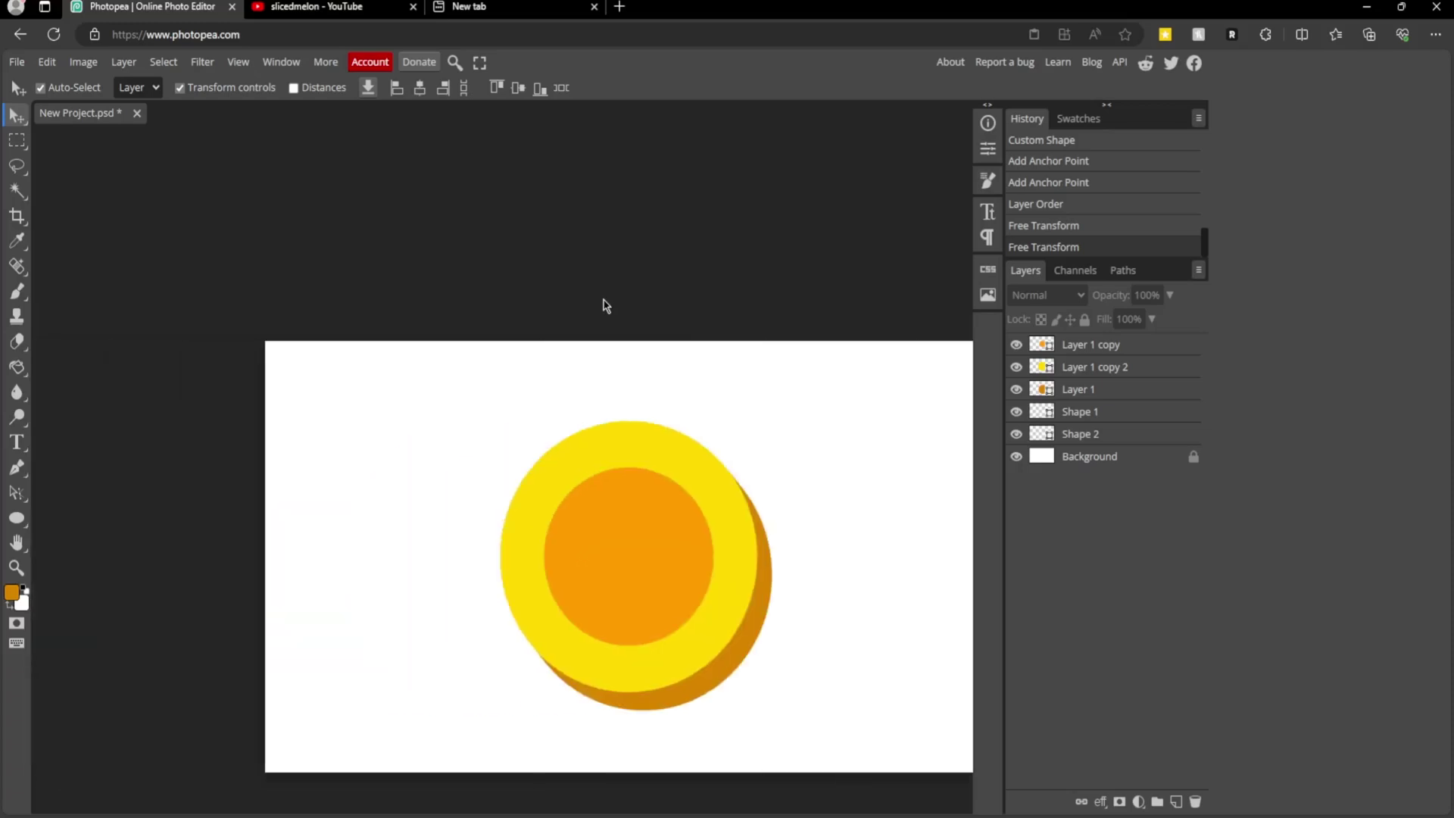
{"action": "scroll", "coordinate": [603, 298], "scroll_direction": "right", "scroll_amount": 2}
{"action": "scroll", "coordinate": [580, 300], "scroll_direction": "down", "scroll_amount": 3}
{"action": "scroll", "coordinate": [711, 337], "scroll_direction": "up", "scroll_amount": 2}
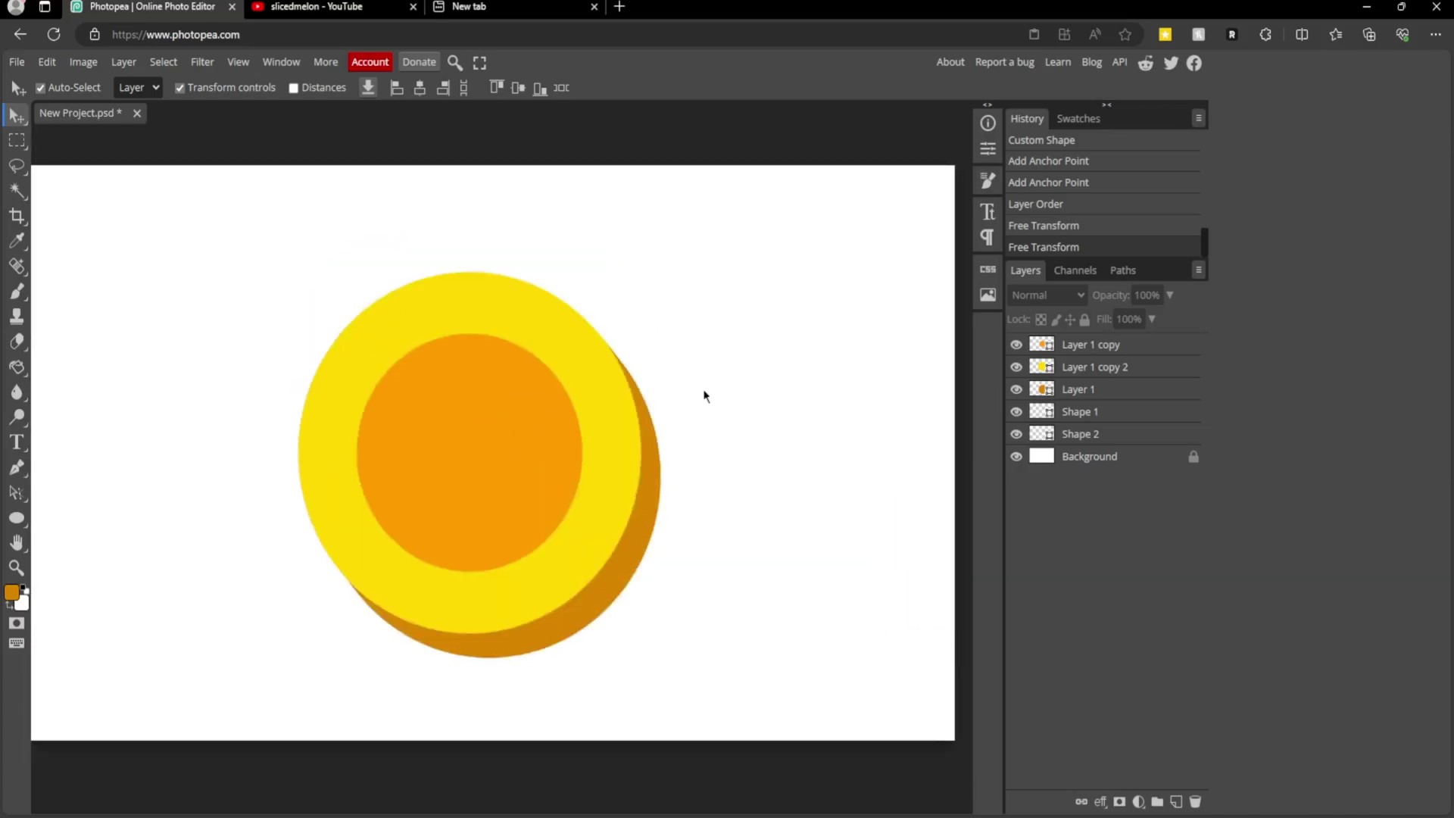
- Merge the Layer 1, Shape 1 and Shape 2 layers into a single dark edge layer
{"action": "left_click_drag", "start_coordinate": [870, 640], "coordinate": [652, 788]}
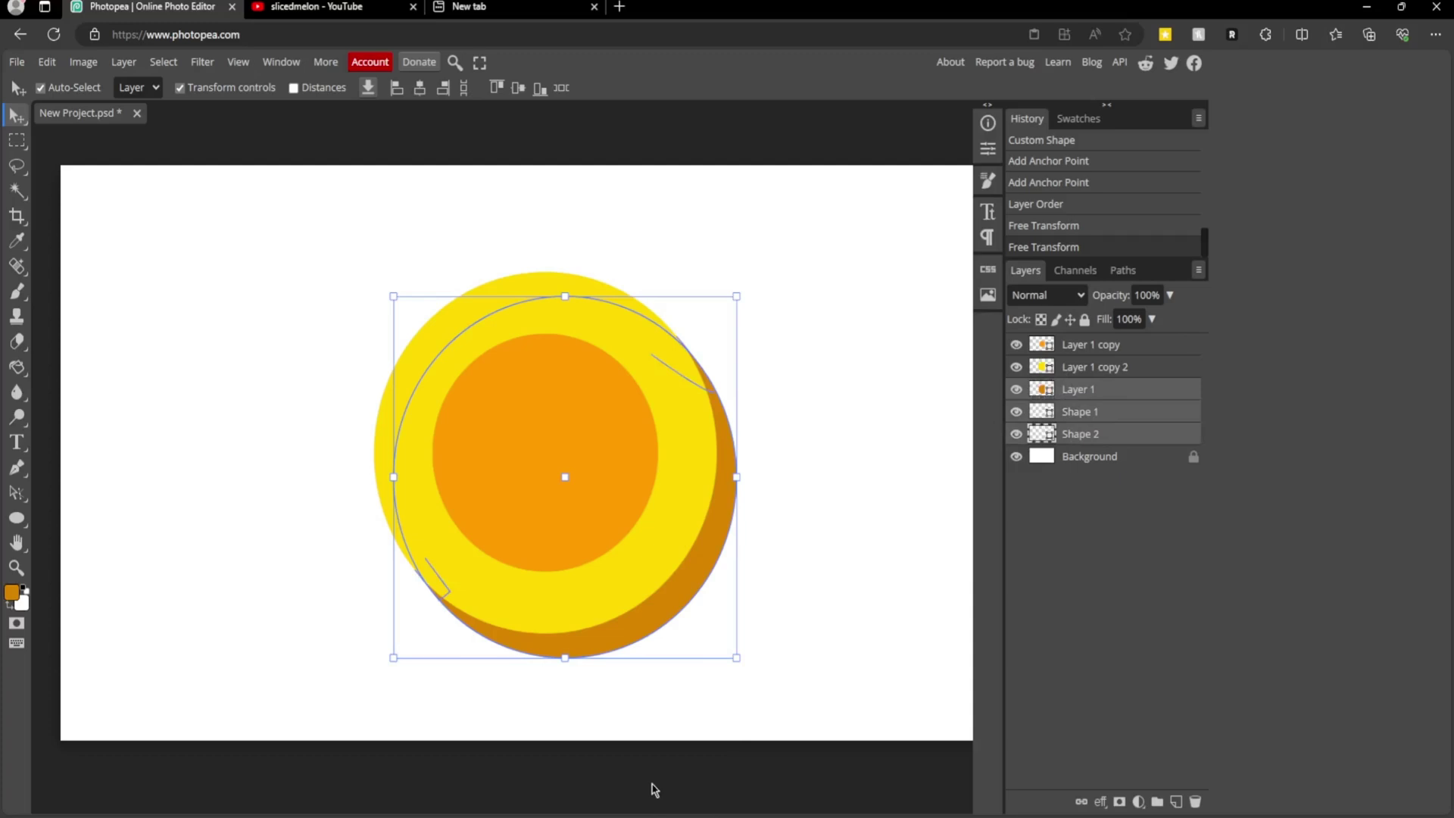
{"action": "left_click", "coordinate": [791, 685]}
{"action": "left_click", "coordinate": [1083, 389]}
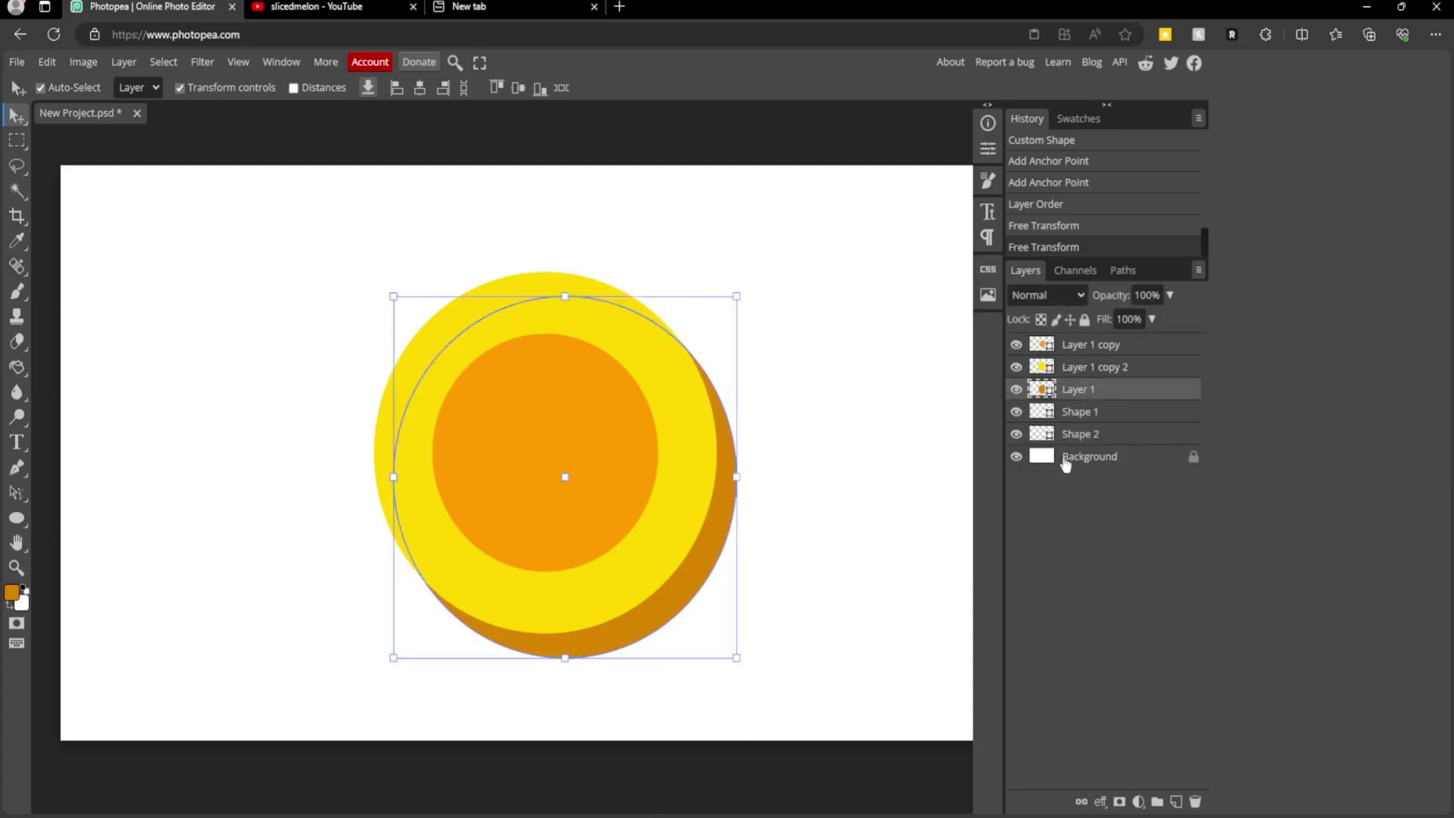
{"action": "left_click", "coordinate": [1098, 436], "text": "shift"}
{"action": "left_click_drag", "start_coordinate": [724, 580], "coordinate": [876, 606]}
{"action": "key", "text": "ctrl+z"}
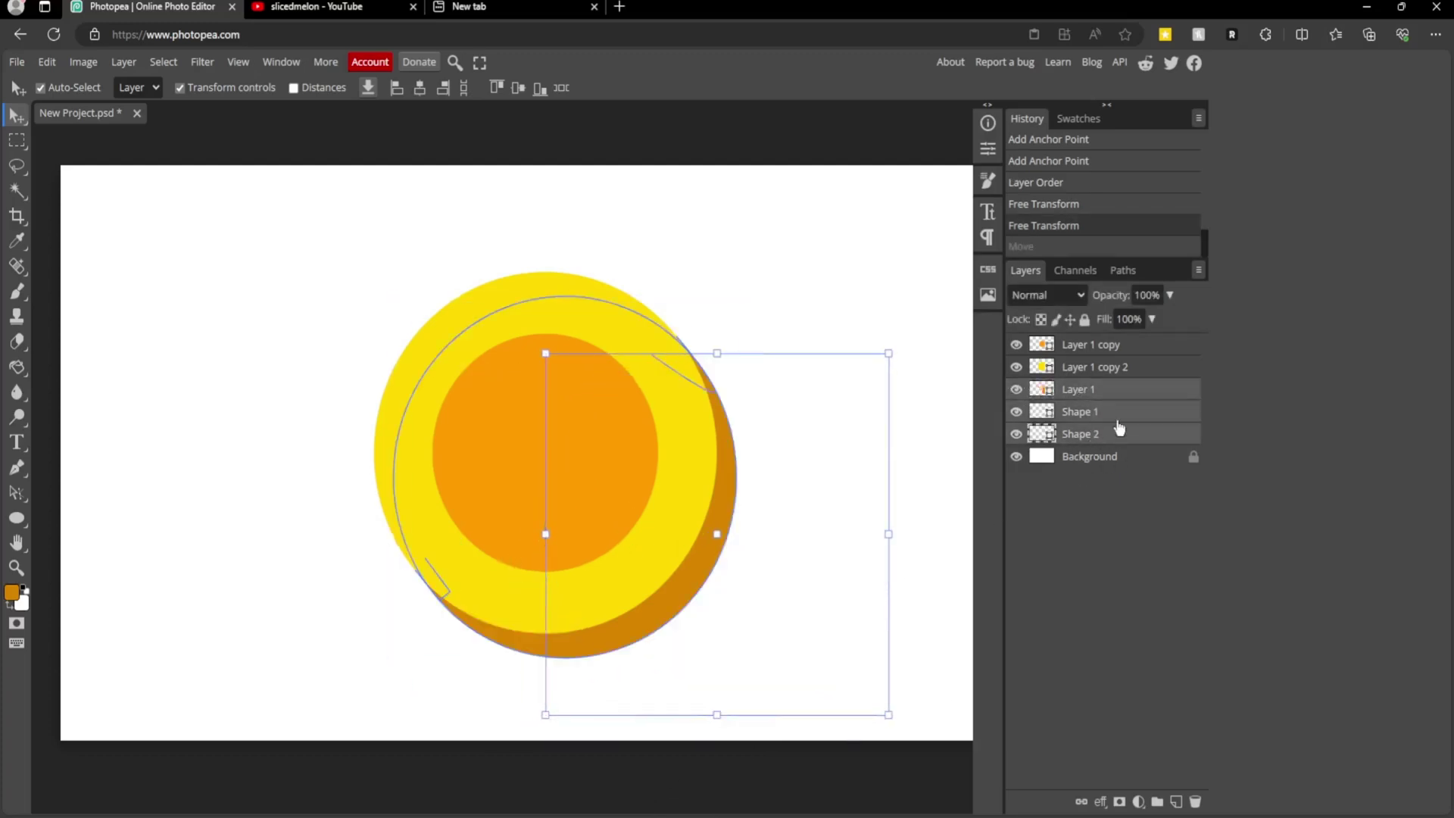
{"action": "right_click", "coordinate": [1116, 424]}
{"action": "left_click", "coordinate": [1039, 747]}
{"action": "left_click", "coordinate": [746, 558]}
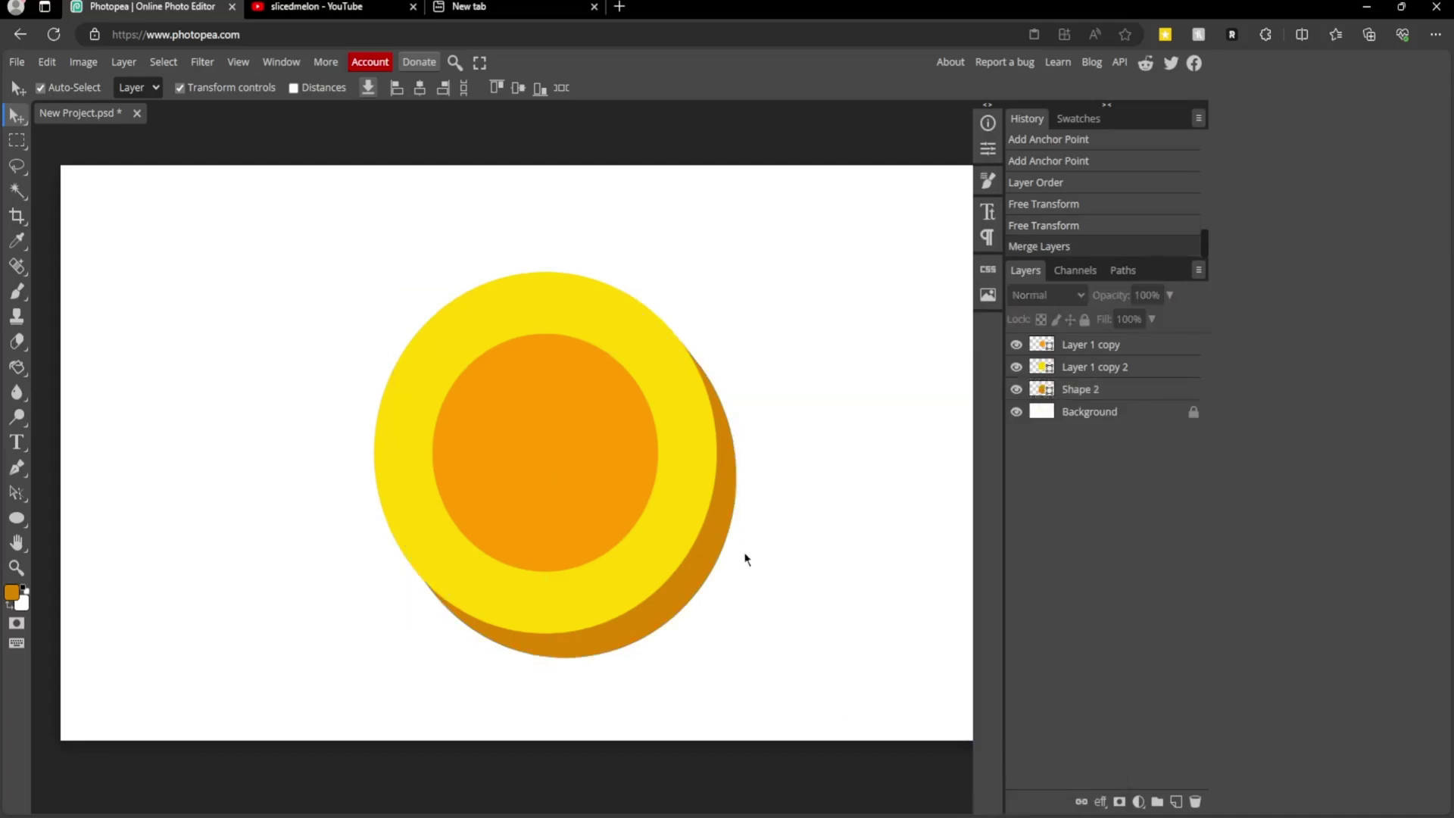
- Try moving the merged dark edge and recolouring it to 55452b, undoing each change
{"action": "left_click_drag", "start_coordinate": [714, 559], "coordinate": [707, 430]}
{"action": "key", "text": "ctrl+z"}
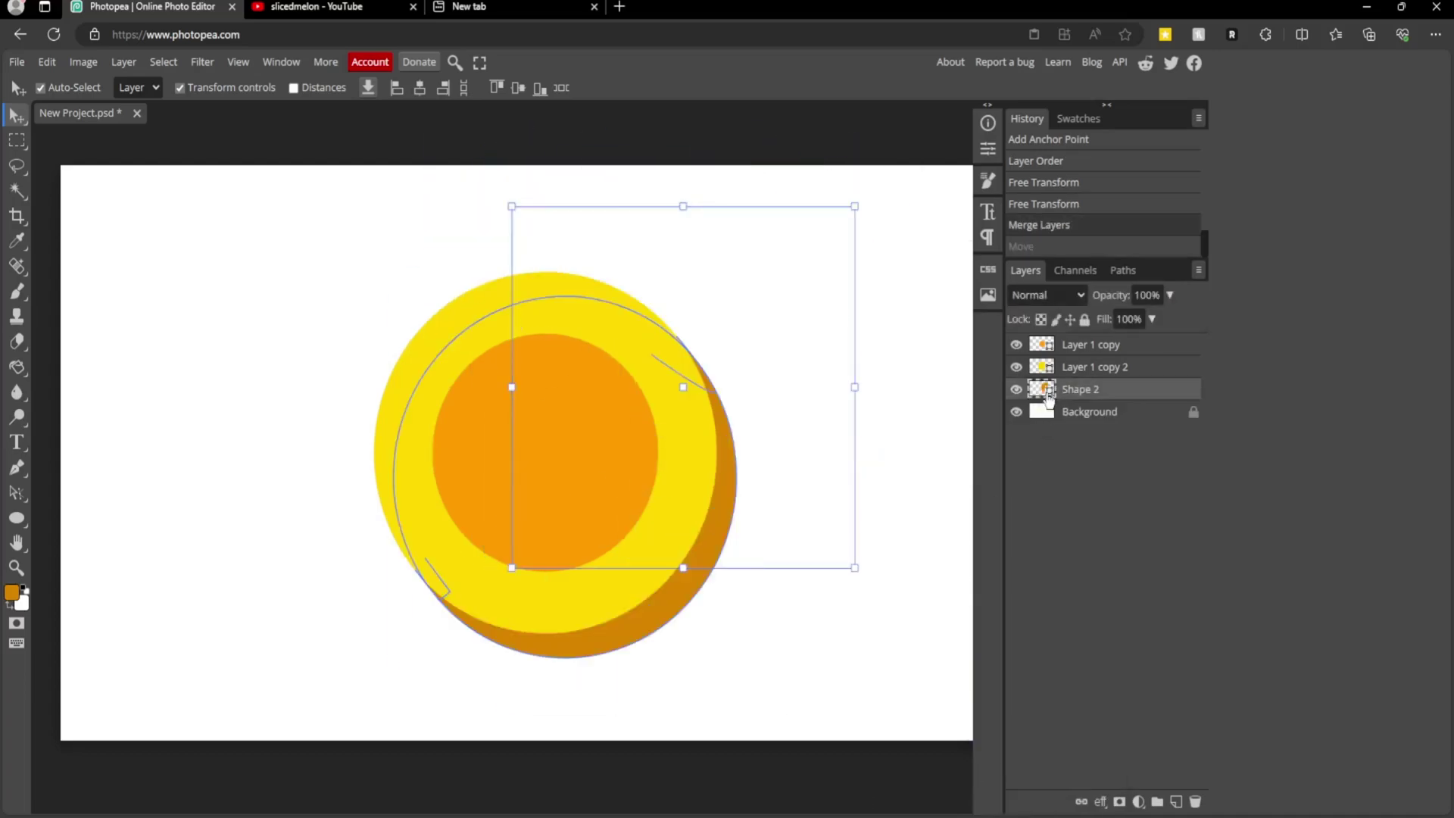
{"action": "double_click", "coordinate": [1044, 391]}
{"action": "left_click_drag", "start_coordinate": [670, 485], "coordinate": [604, 506]}
{"action": "left_click", "coordinate": [671, 464]}
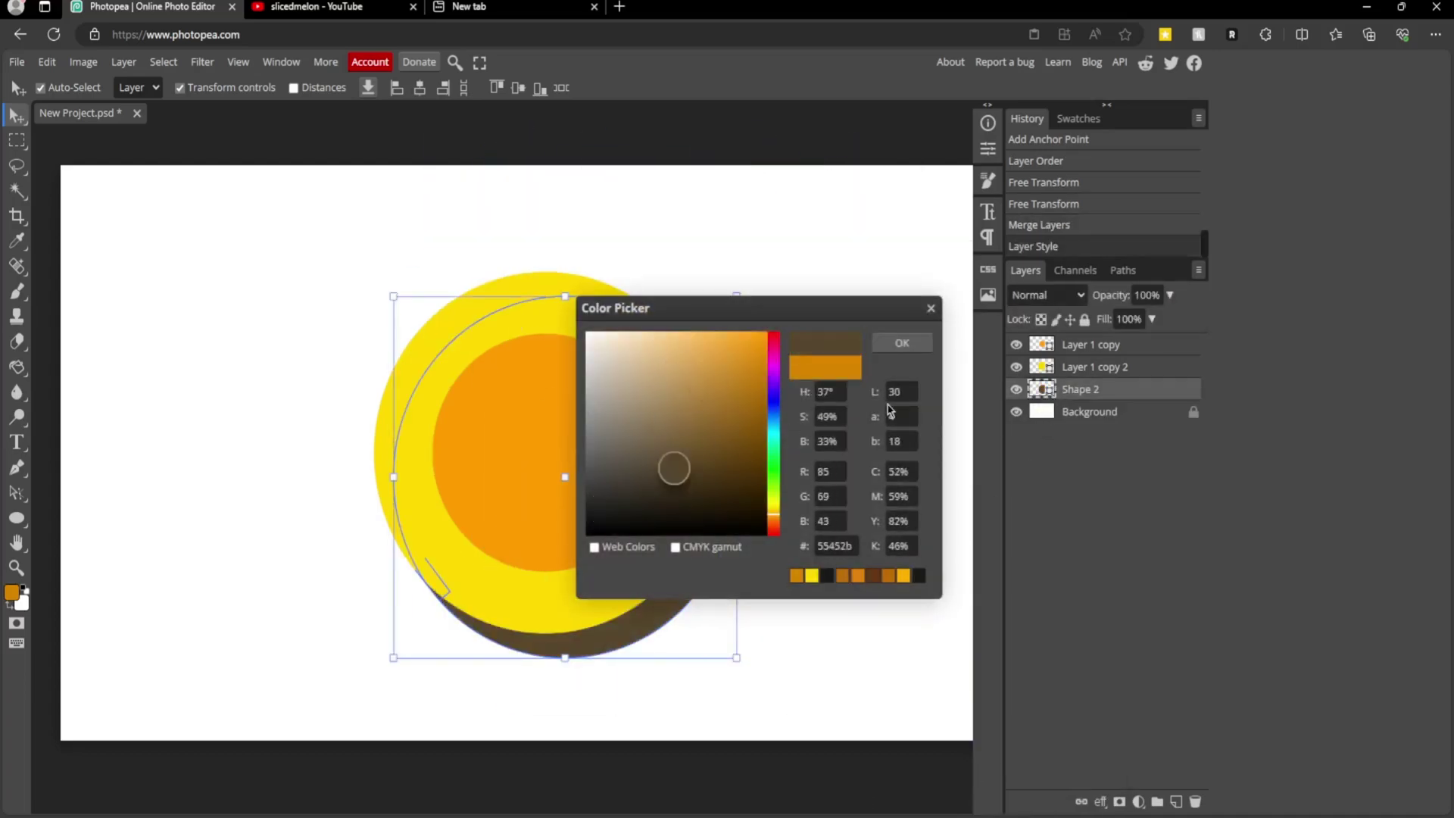
{"action": "left_click", "coordinate": [902, 342]}
{"action": "key", "text": "ctrl+z"}
- Add a black inner shadow to the inner orange circle, using Overlay blend mode at 31% opacity
{"action": "scroll", "coordinate": [721, 497], "scroll_direction": "up", "scroll_amount": 2}
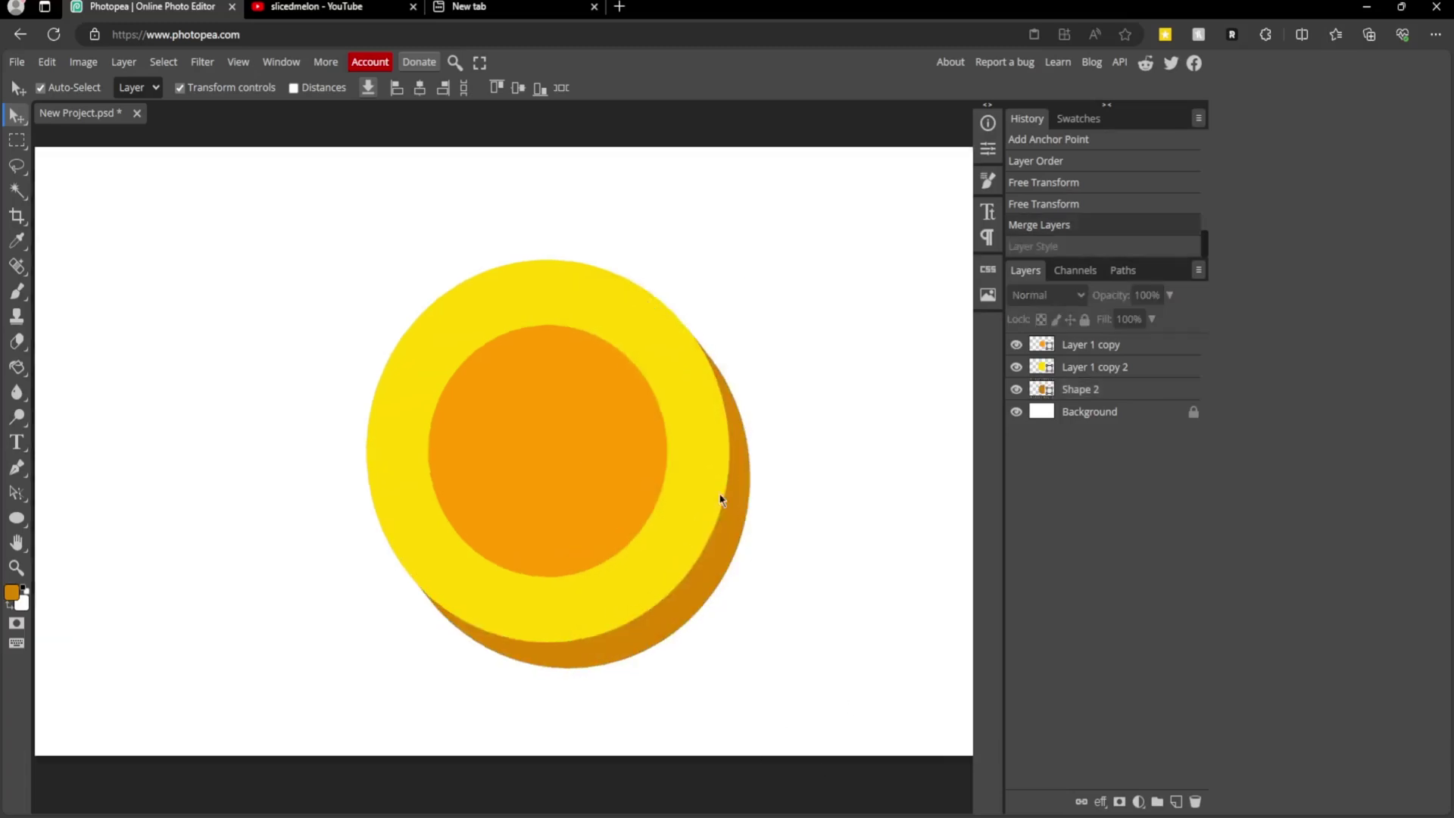
{"action": "left_click", "coordinate": [463, 433]}
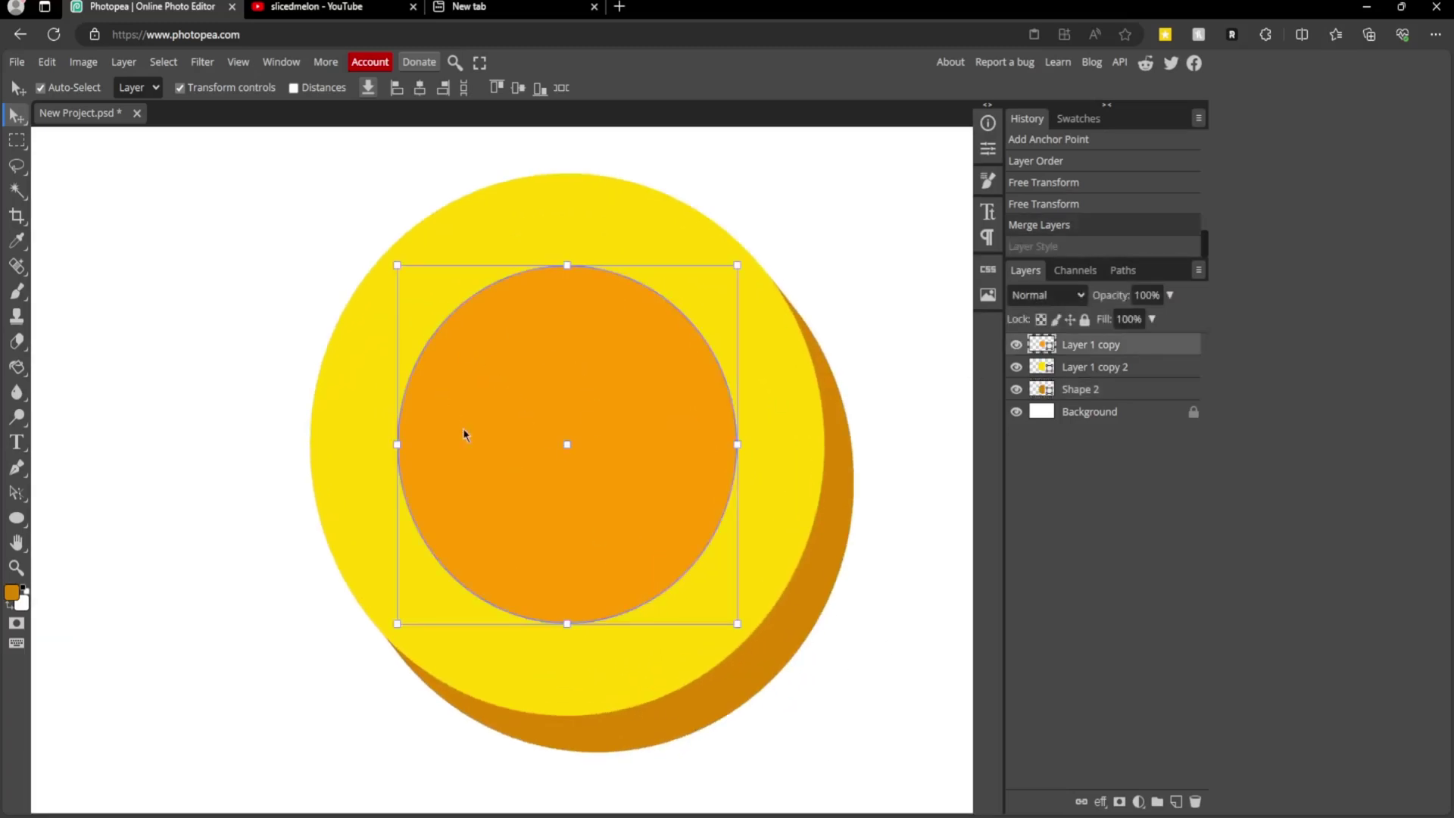
{"action": "right_click", "coordinate": [1148, 349]}
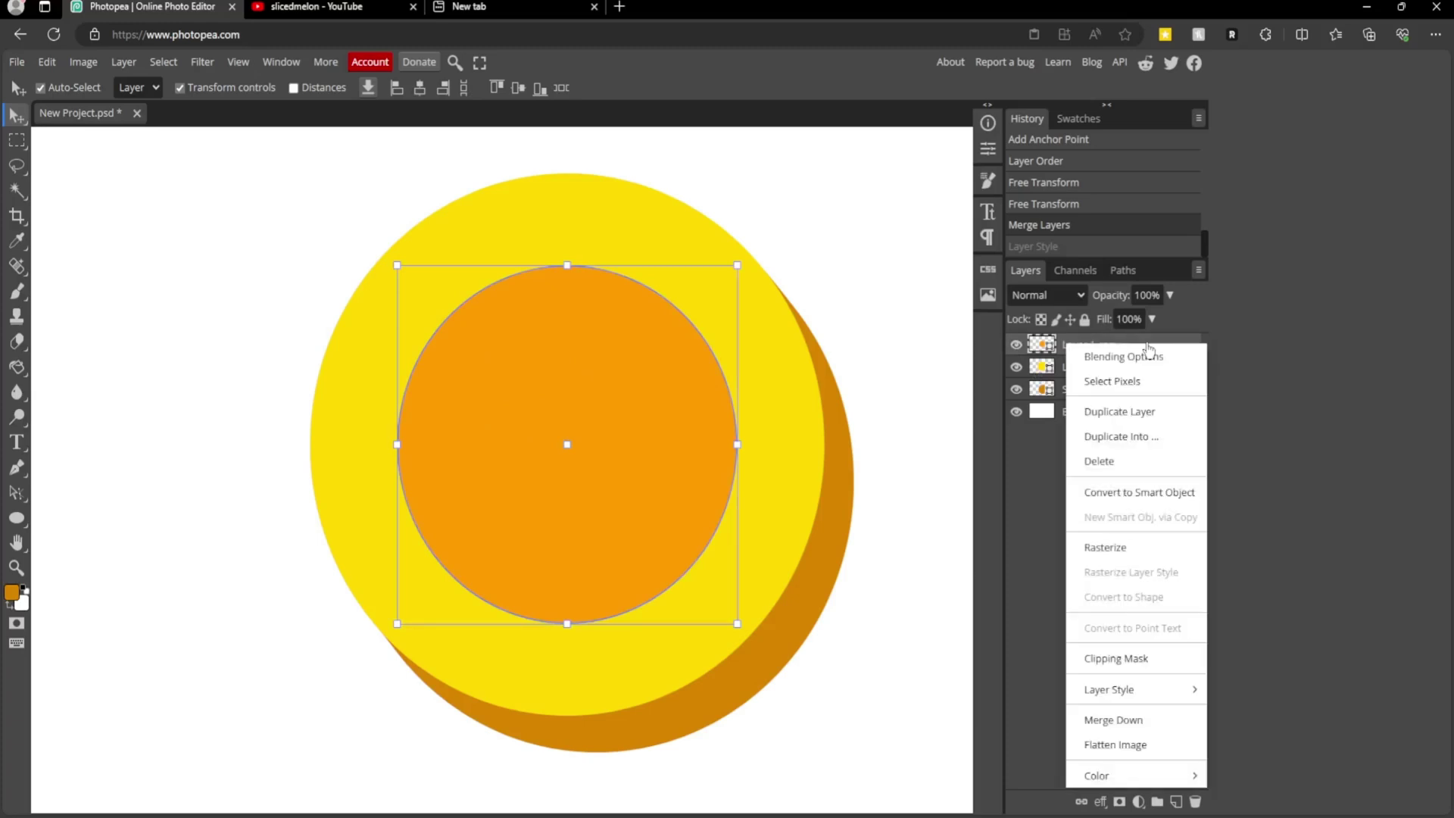
{"action": "left_click", "coordinate": [1129, 358]}
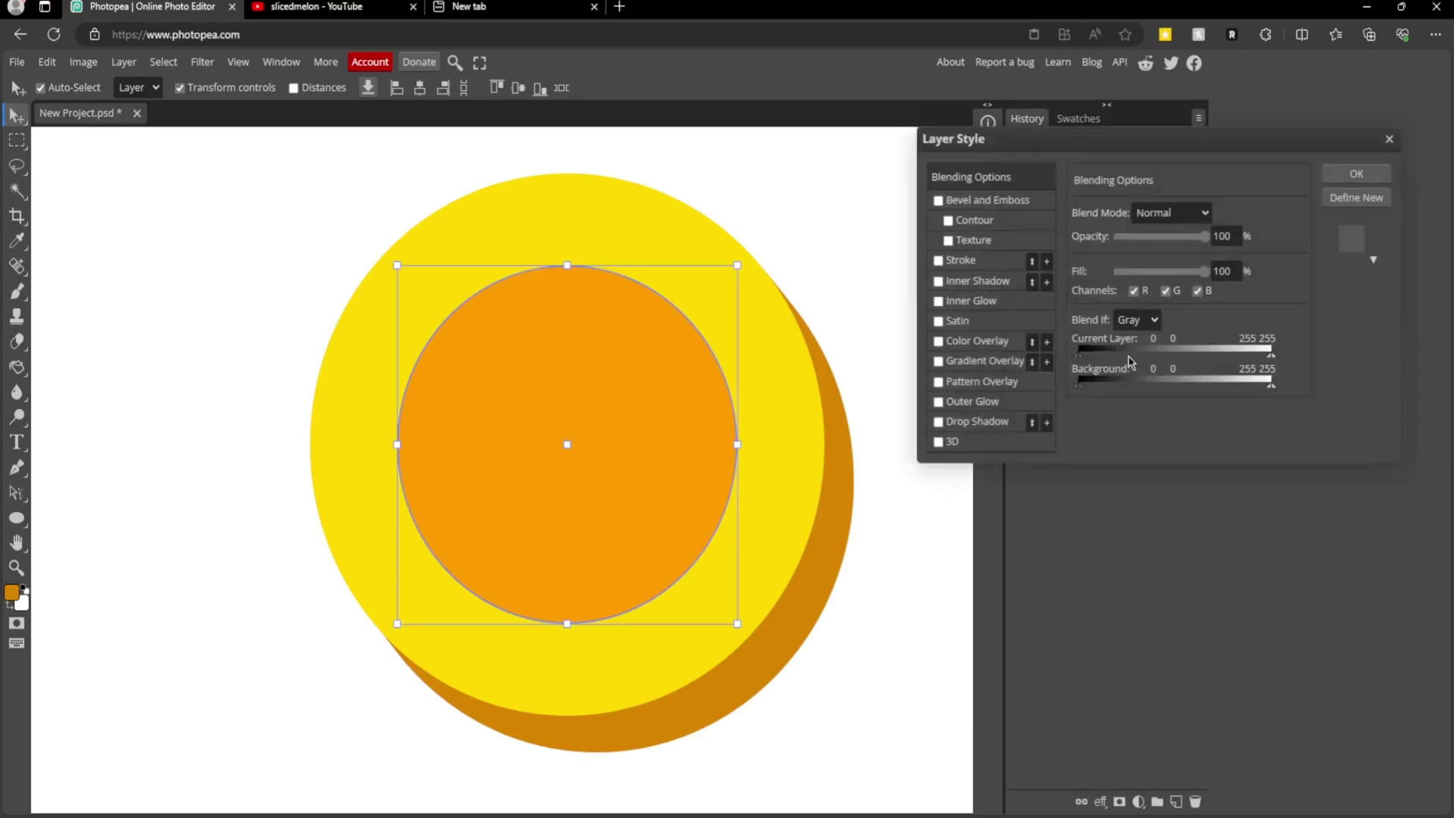
{"action": "left_click_drag", "start_coordinate": [1059, 140], "coordinate": [931, 423]}
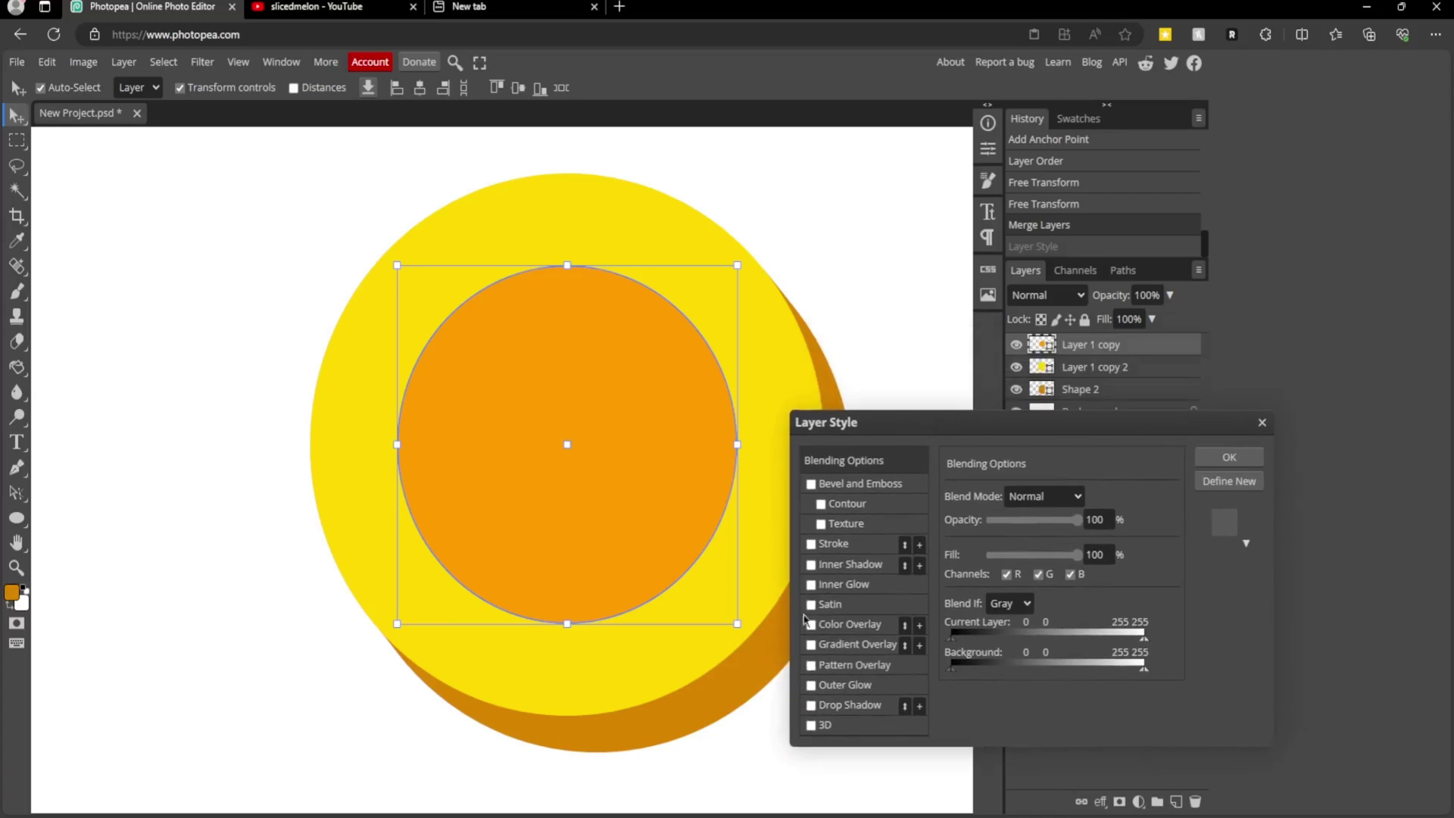
{"action": "left_click", "coordinate": [810, 566]}
{"action": "left_click", "coordinate": [852, 569]}
{"action": "mouse_move", "coordinate": [1027, 522]}
{"action": "left_mouse_down"}
{"action": "mouse_move", "coordinate": [1042, 522]}
{"action": "mouse_move", "coordinate": [1019, 522]}
{"action": "left_mouse_up"}
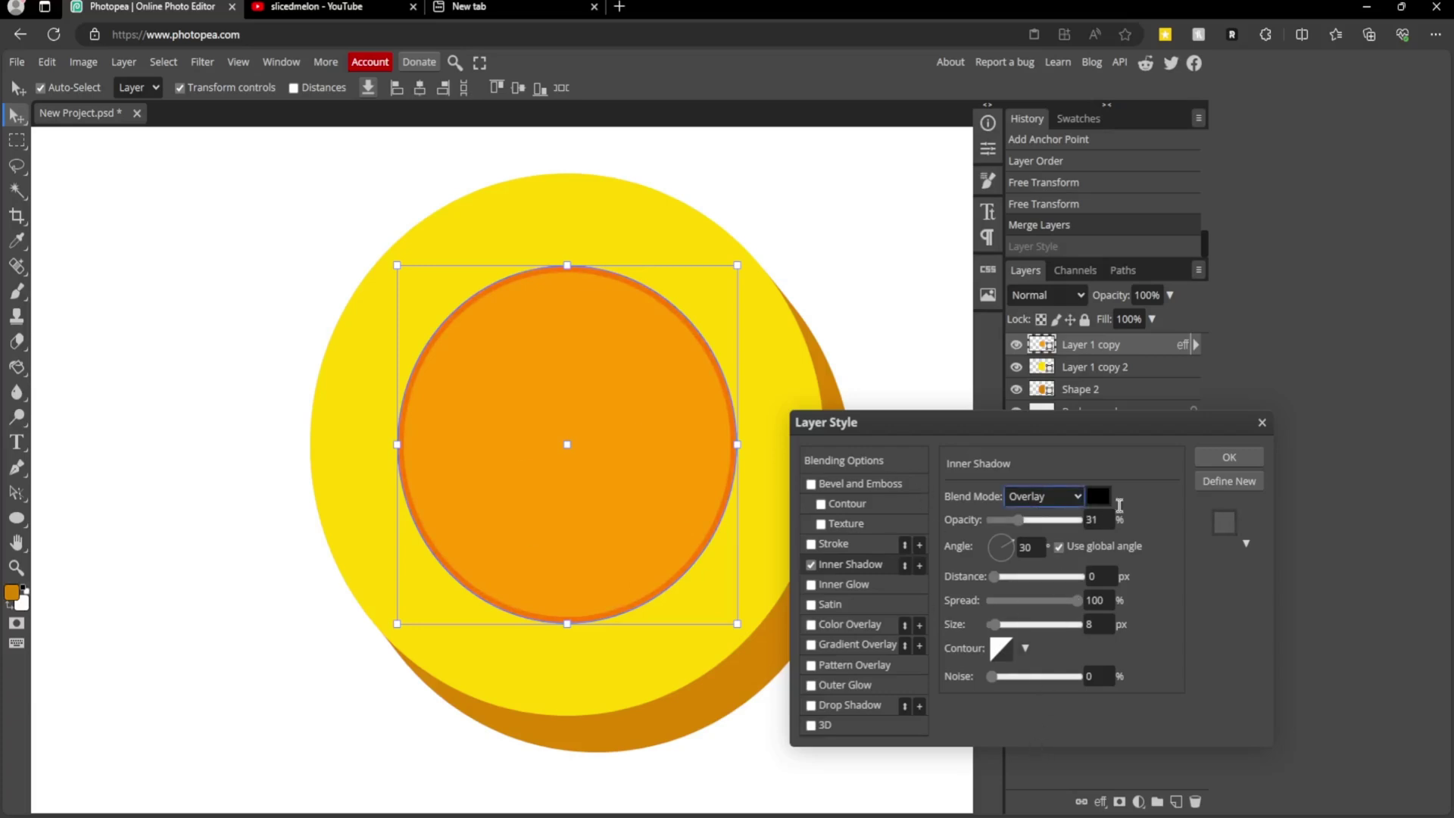
{"action": "left_click", "coordinate": [1097, 498]}
{"action": "left_click", "coordinate": [902, 343]}
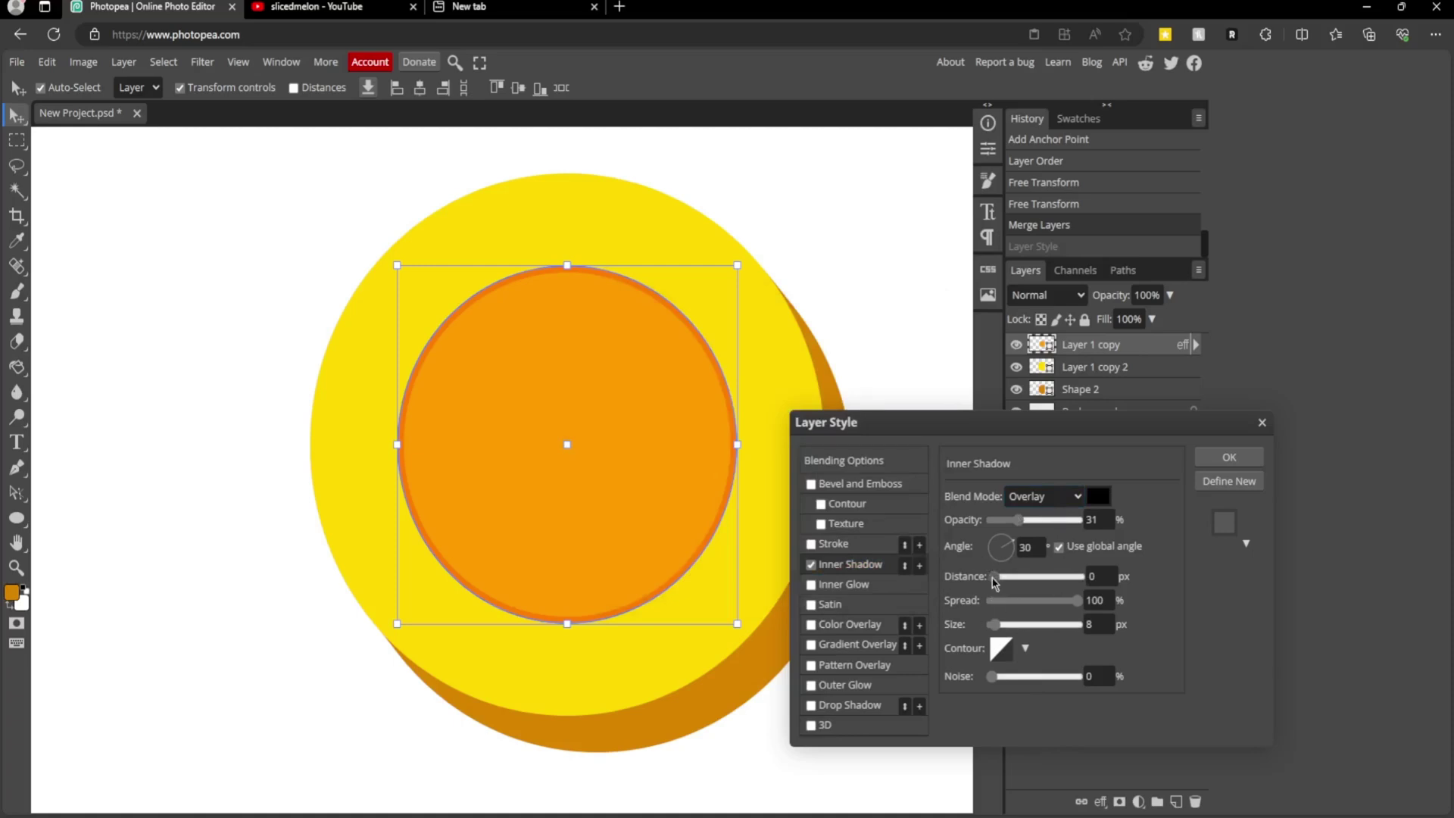
- Set the inner shadow to 132° angle, 14 px distance, 0 px size and 37% opacity, and apply the layer style
{"action": "left_click_drag", "start_coordinate": [994, 579], "coordinate": [1001, 577]}
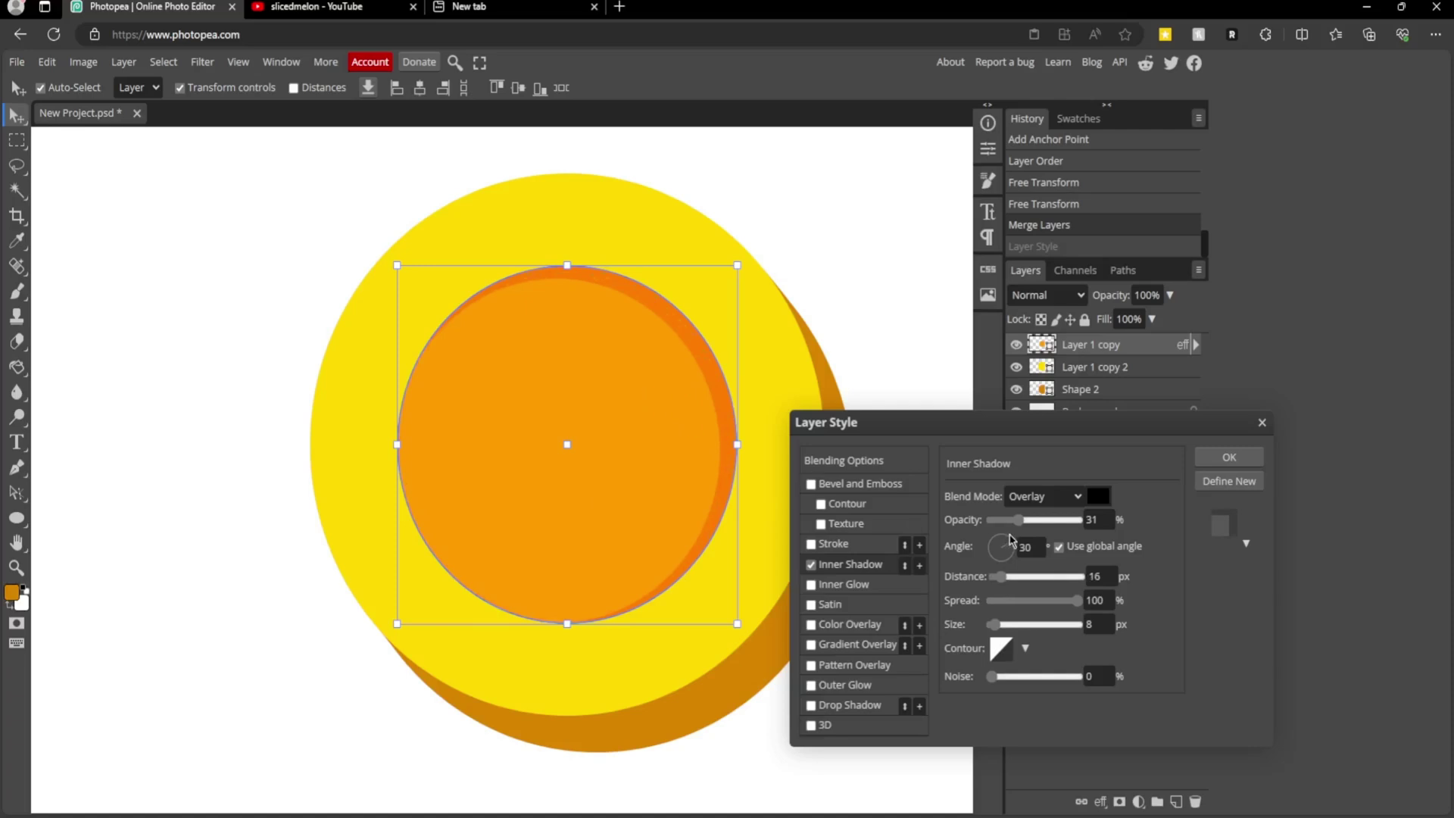
{"action": "left_click_drag", "start_coordinate": [1007, 553], "coordinate": [949, 507]}
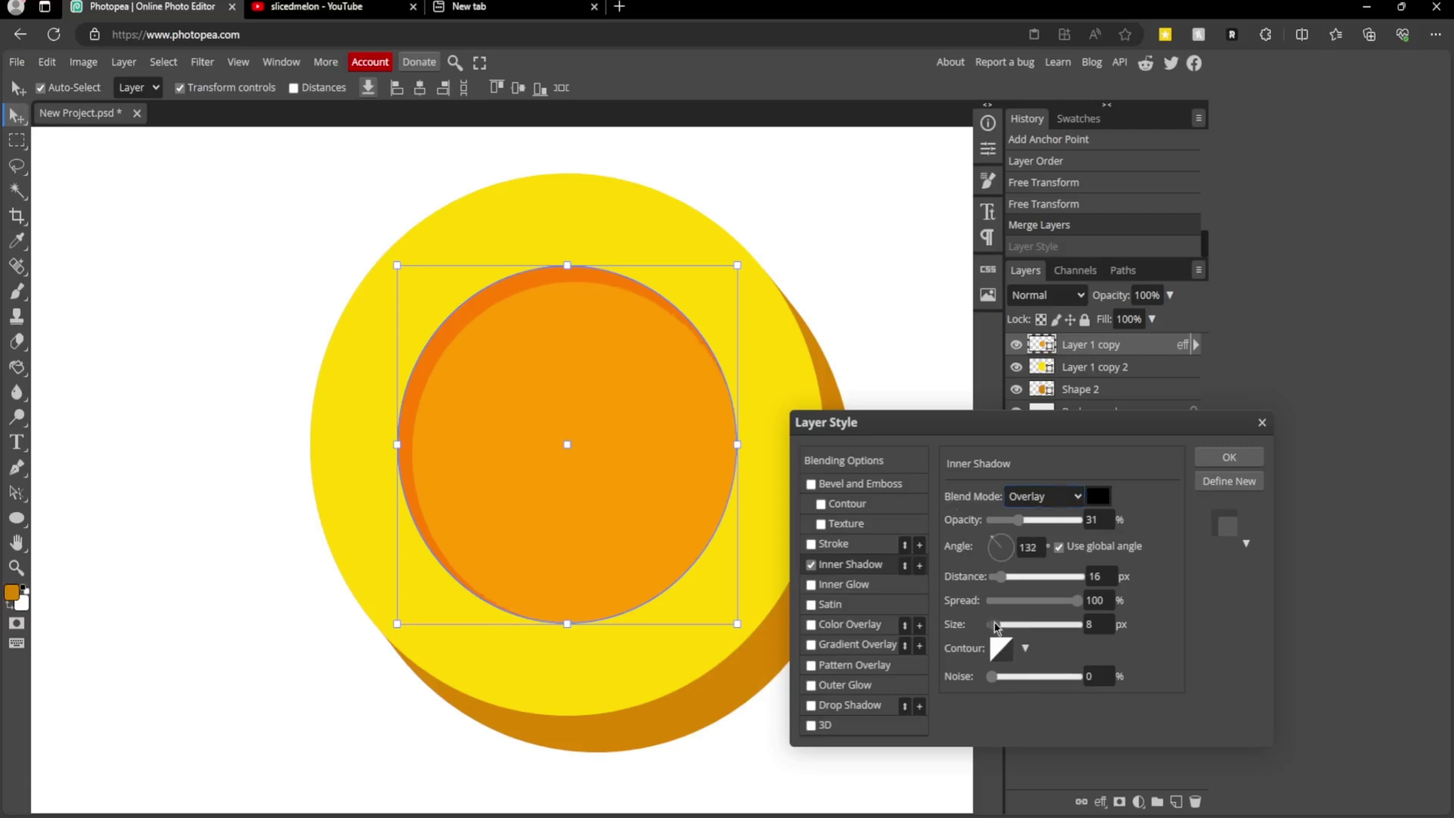
{"action": "left_click_drag", "start_coordinate": [995, 625], "coordinate": [991, 627]}
{"action": "mouse_move", "coordinate": [1017, 521]}
{"action": "left_mouse_down"}
{"action": "mouse_move", "coordinate": [1037, 522]}
{"action": "mouse_move", "coordinate": [1023, 521]}
{"action": "left_mouse_up"}
{"action": "left_click_drag", "start_coordinate": [1001, 577], "coordinate": [1001, 578]}
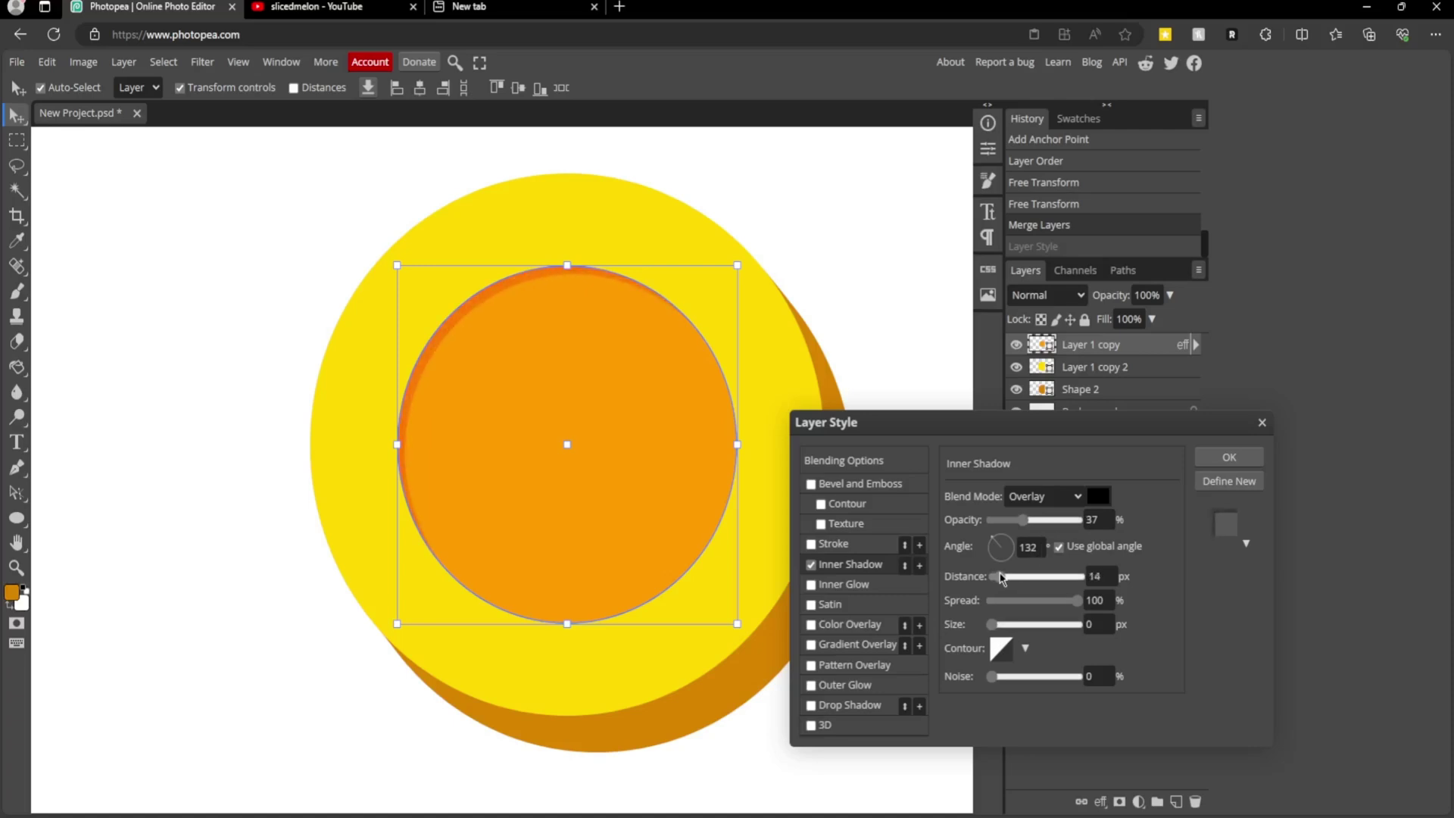
{"action": "left_click", "coordinate": [1228, 456]}
- Examine the inner circle's shadow on the coin at reduced and enlarged zoom
{"action": "key", "text": "ctrl+minus"}
{"action": "key", "text": "ctrl+minus"}
{"action": "key", "text": "ctrl+minus"}
{"action": "key", "text": "ctrl+minus"}
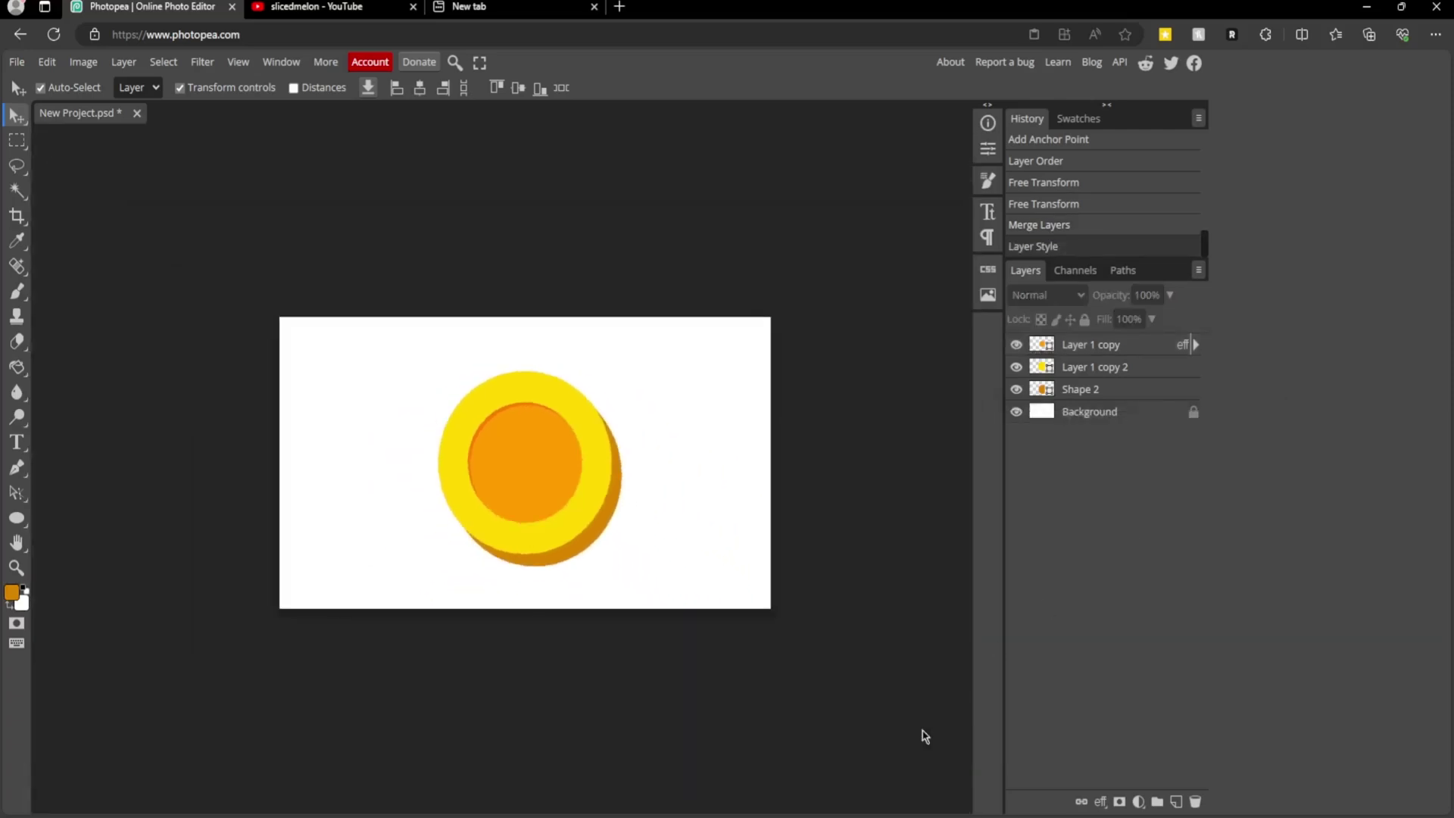
{"action": "key", "text": "ctrl+plus"}
{"action": "key", "text": "ctrl+plus"}
{"action": "key", "text": "ctrl+plus"}
{"action": "key", "text": "ctrl+plus"}
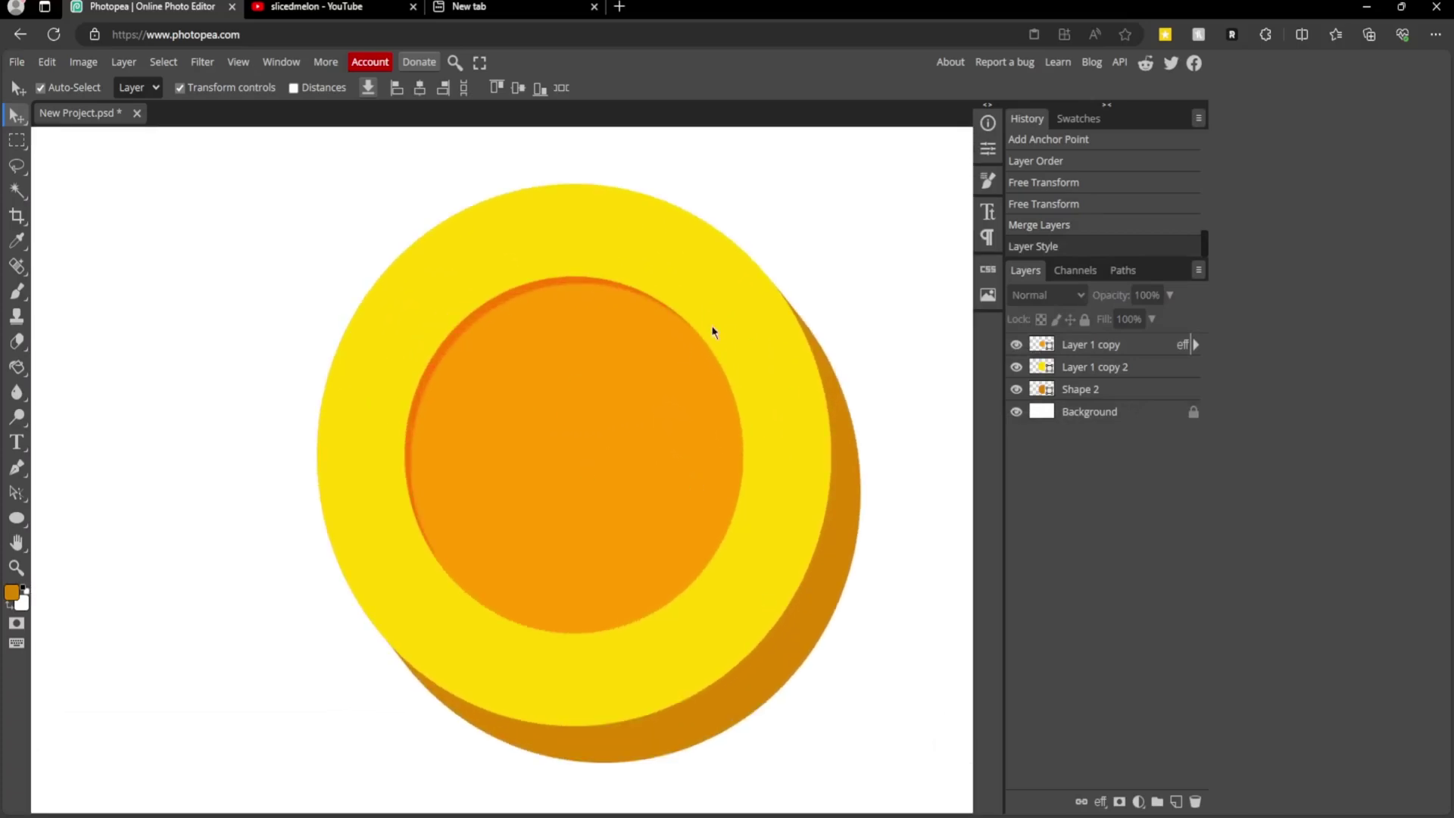
- Add a gradient overlay in Overlay blend mode to the yellow outer circle
{"action": "left_click", "coordinate": [772, 410]}
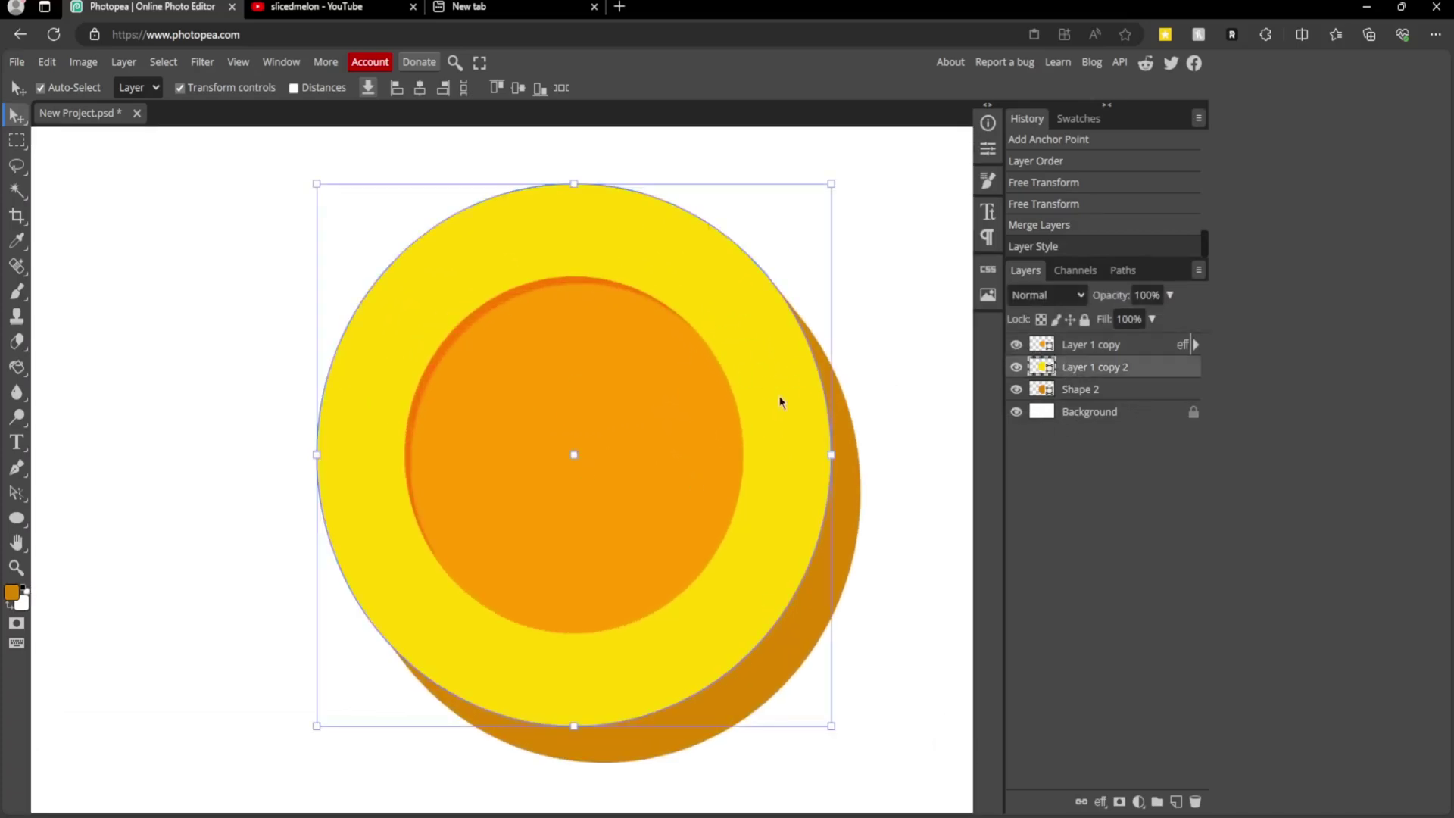
{"action": "right_click", "coordinate": [749, 309]}
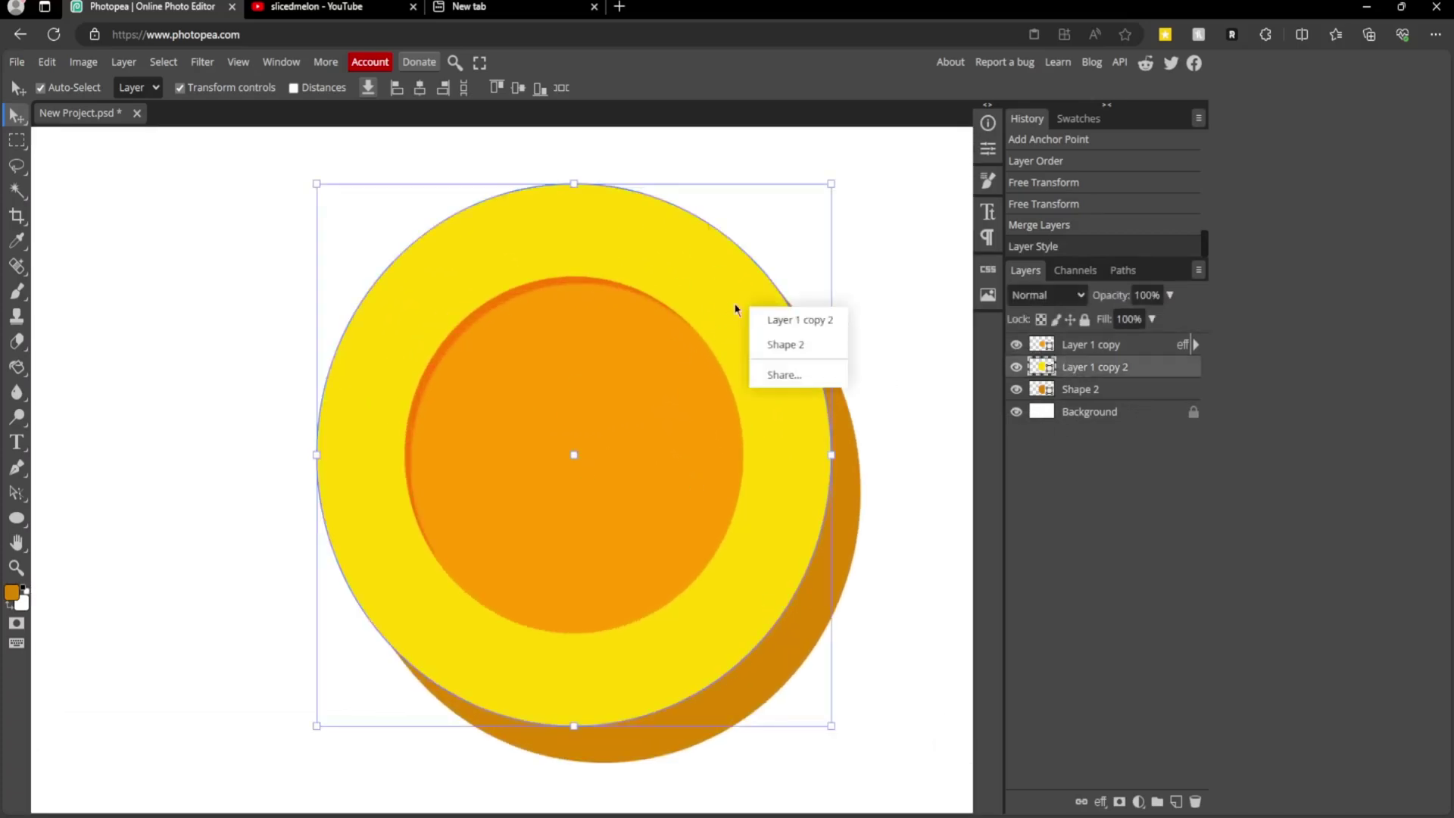
{"action": "right_click", "coordinate": [1150, 372]}
{"action": "left_click", "coordinate": [1128, 380]}
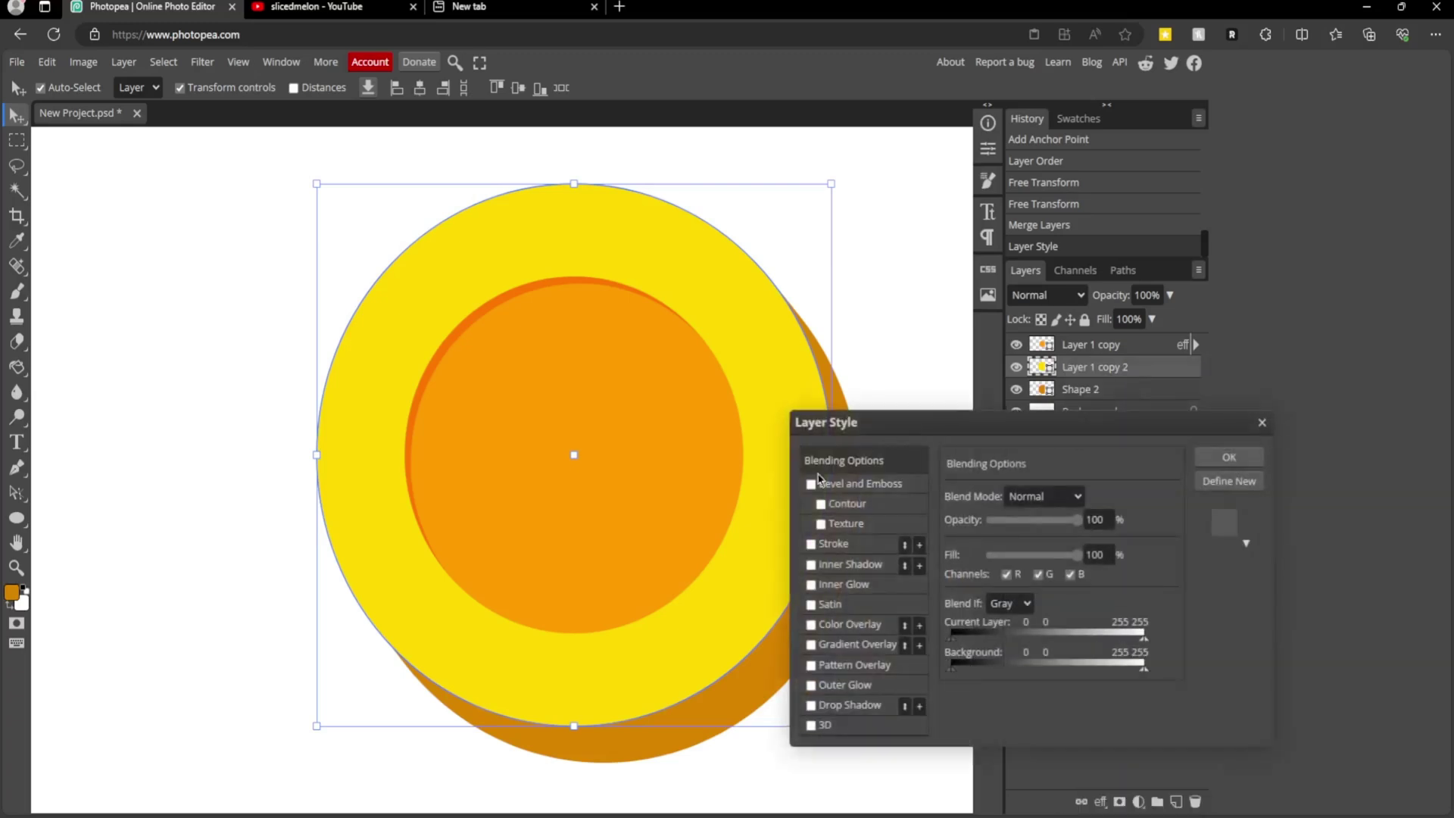
{"action": "left_click", "coordinate": [846, 649]}
{"action": "left_click_drag", "start_coordinate": [941, 431], "coordinate": [1042, 368]}
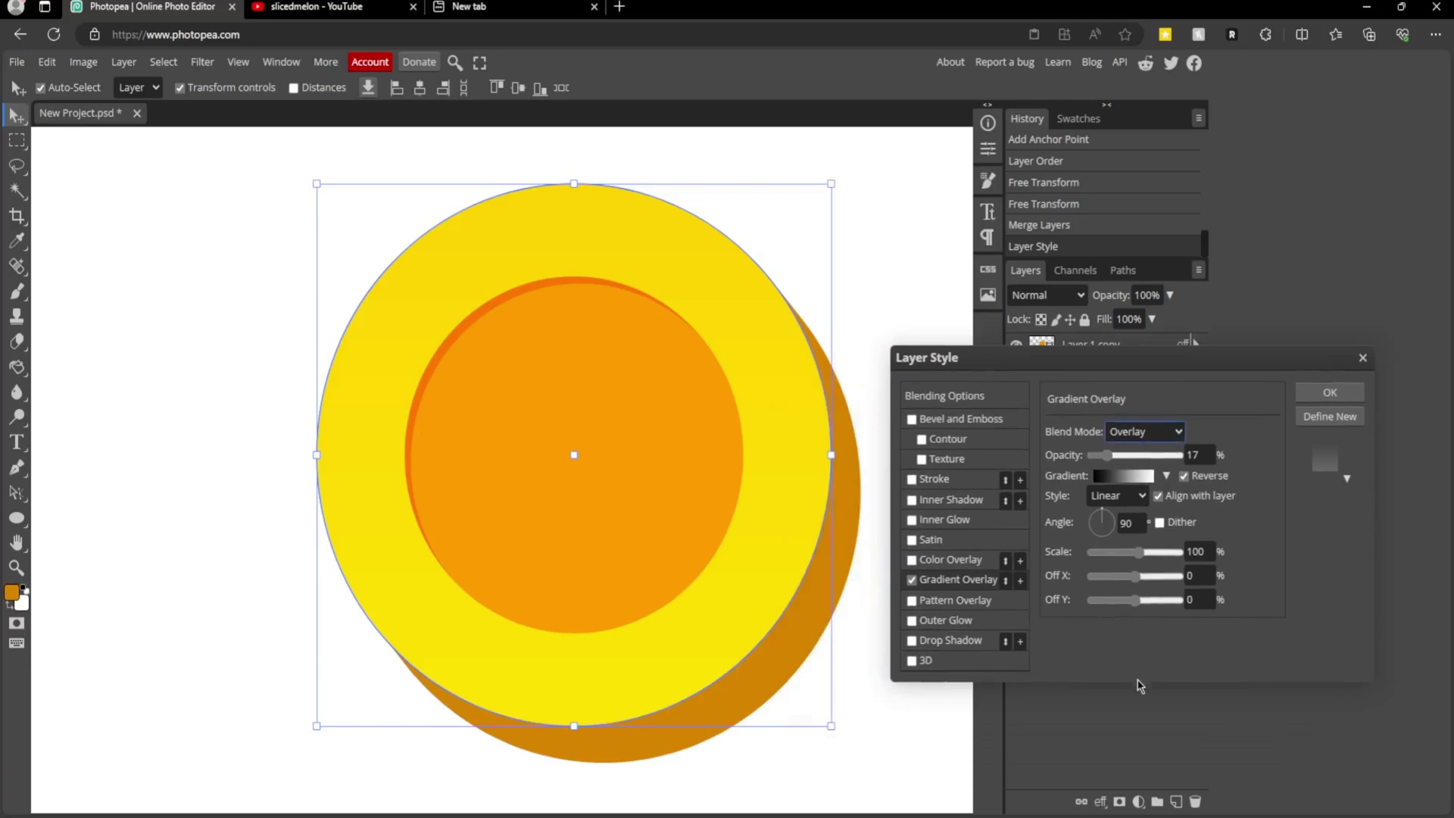
- Set the yellow circle's gradient overlay to 45% opacity with Reverse off, and apply the layer style
{"action": "left_click", "coordinate": [1150, 455]}
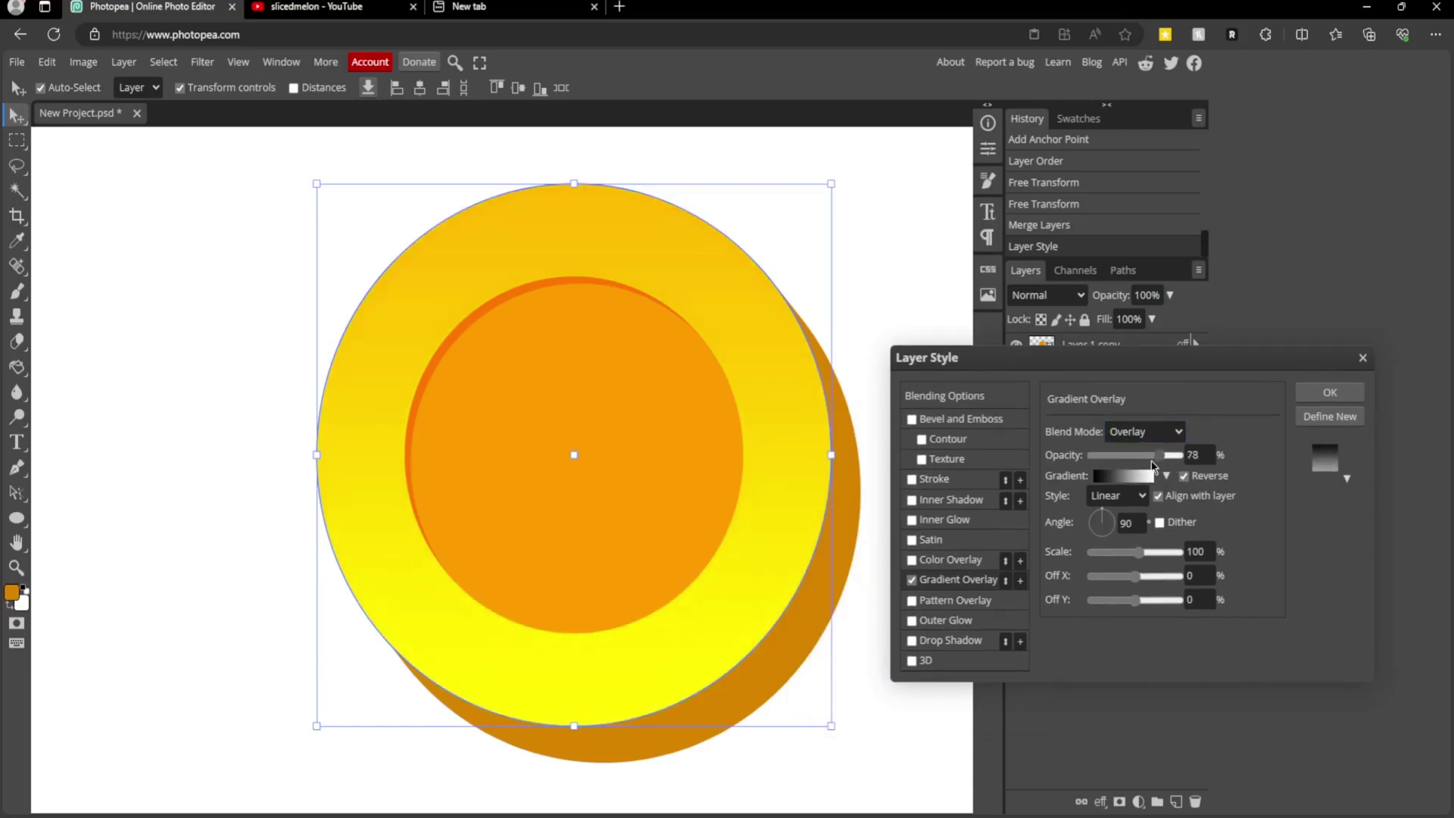
{"action": "left_click", "coordinate": [1184, 476]}
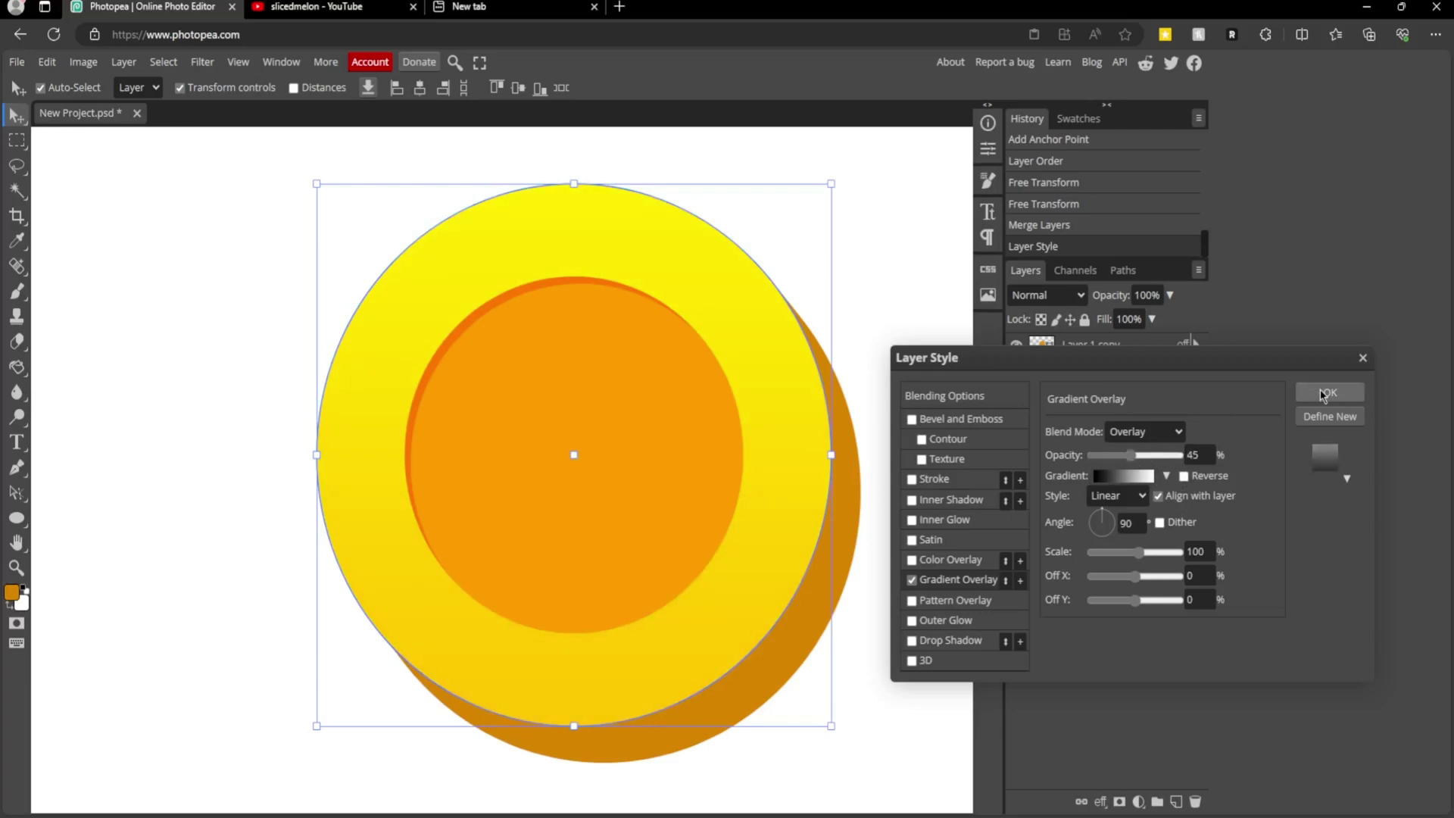
{"action": "left_click", "coordinate": [1349, 393]}
{"action": "left_click", "coordinate": [945, 701]}
{"action": "key", "text": "ctrl+minus"}
{"action": "key", "text": "ctrl+minus"}
{"action": "key", "text": "ctrl+minus"}
{"action": "key", "text": "ctrl+minus"}
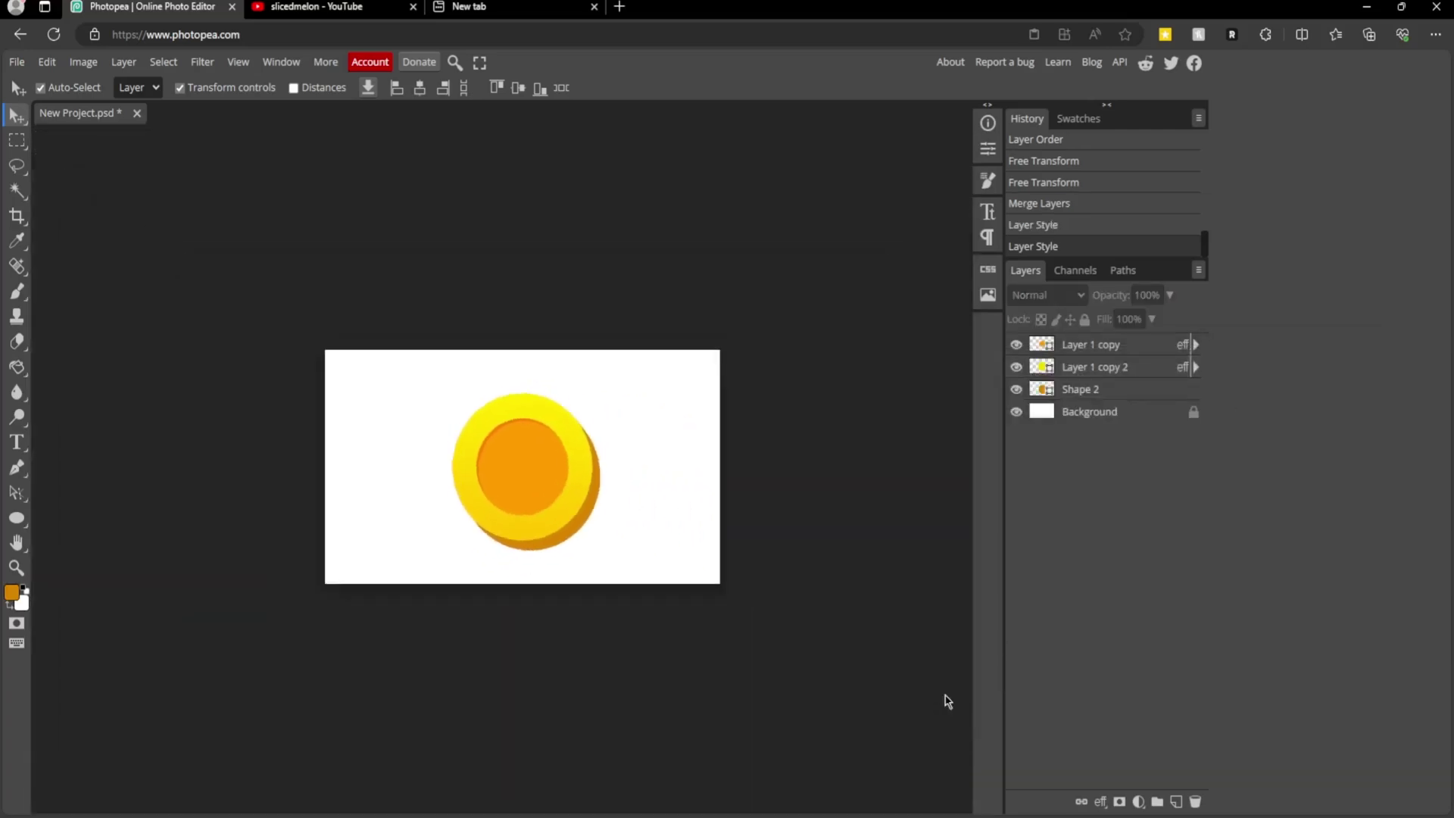
- Add a black inner shadow to the yellow circle with 0 px distance and 8 px size
{"action": "key", "text": "ctrl+plus"}
{"action": "scroll", "coordinate": [946, 700], "scroll_direction": "up", "scroll_amount": 5}
{"action": "left_click", "coordinate": [812, 551]}
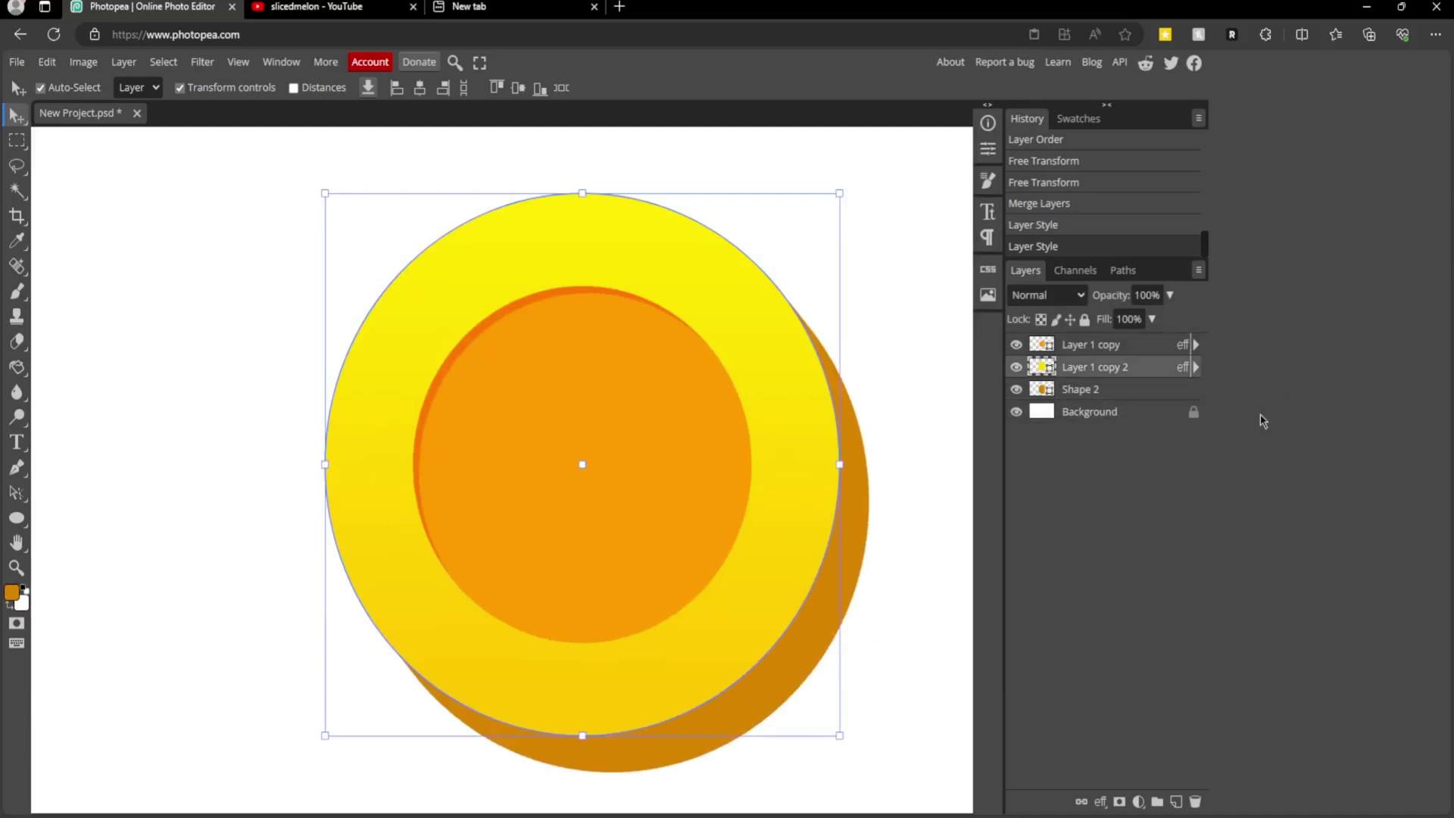
{"action": "double_click", "coordinate": [1166, 369]}
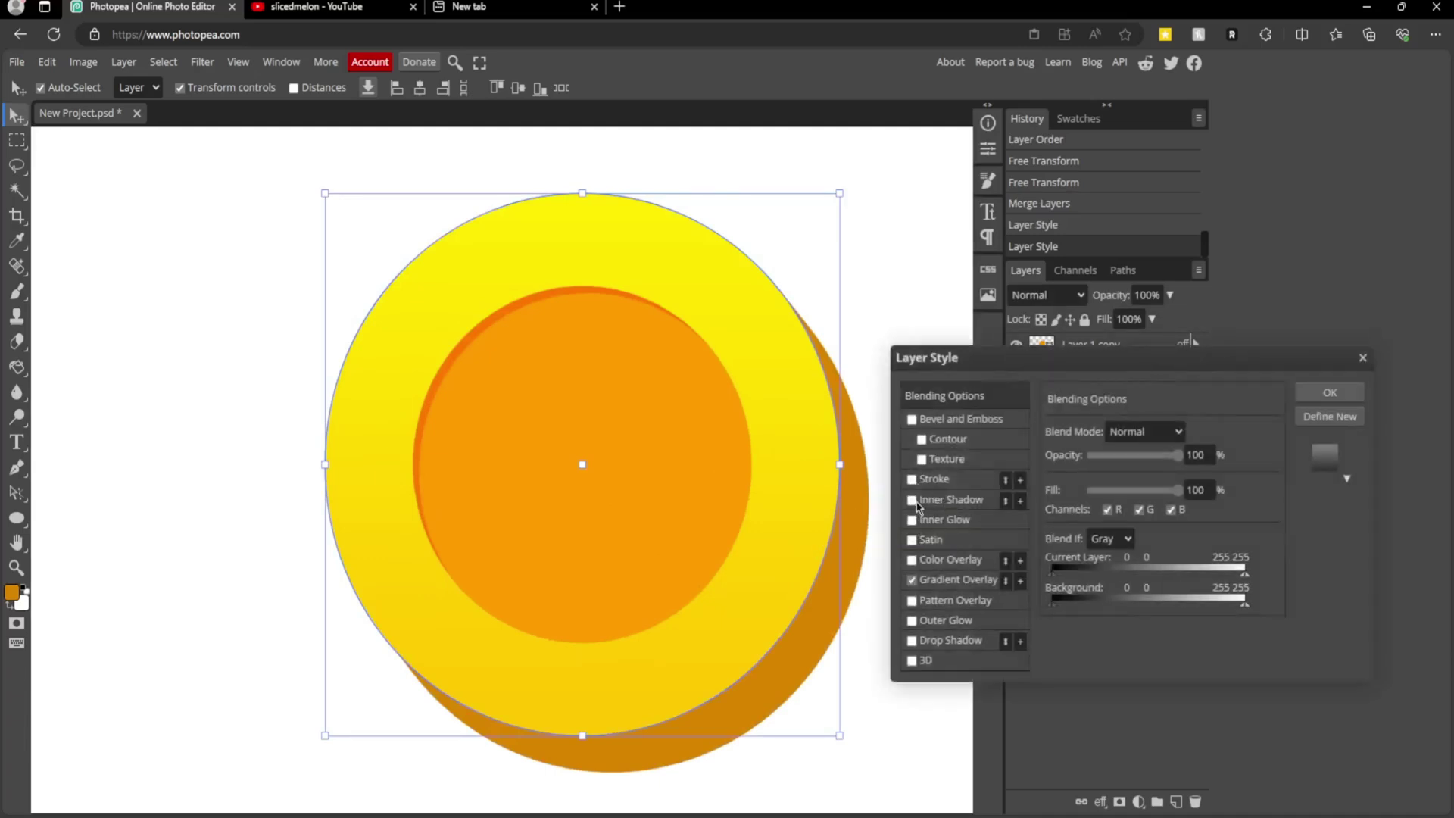
{"action": "left_click", "coordinate": [961, 499]}
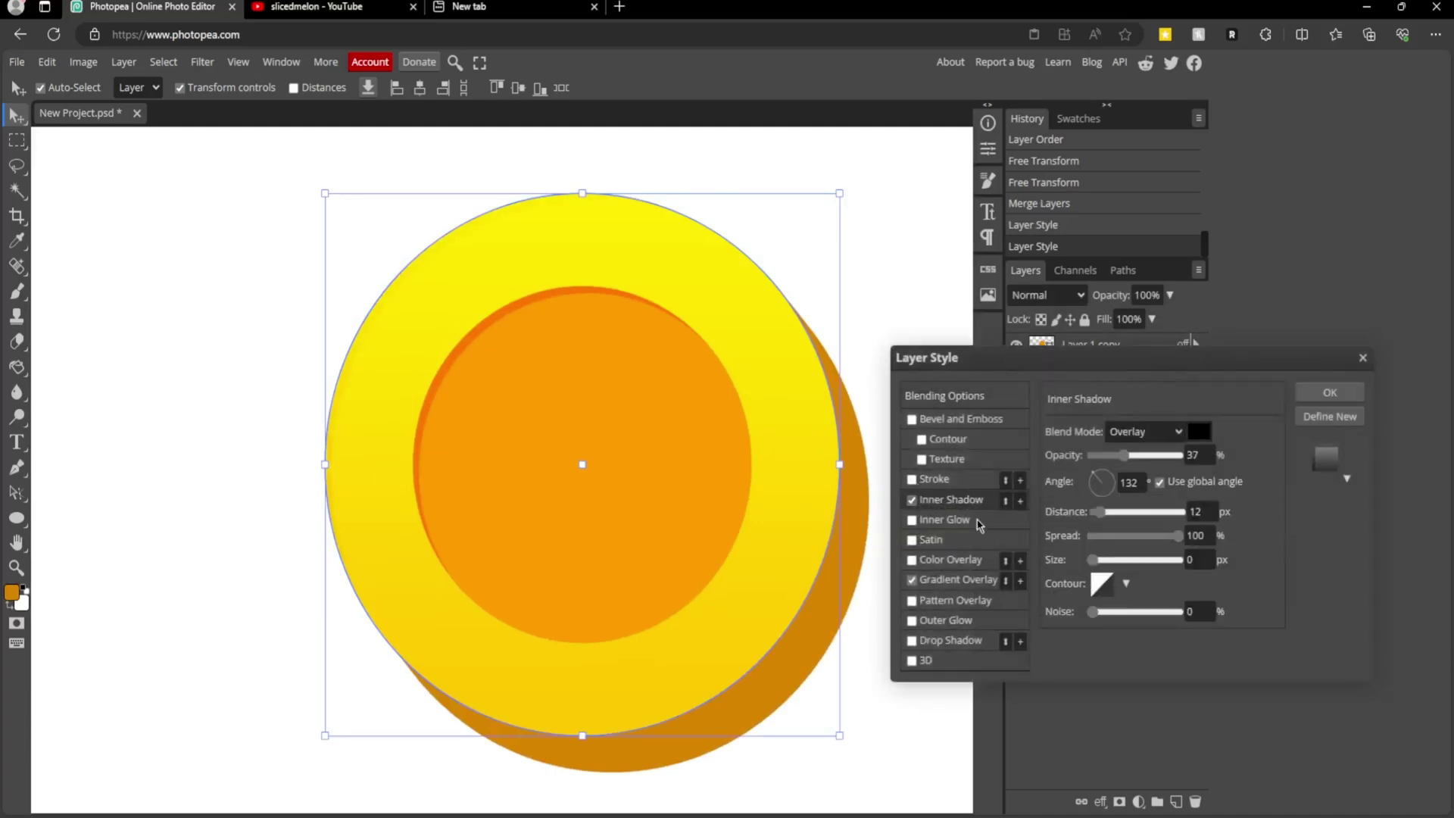
{"action": "left_click_drag", "start_coordinate": [1123, 455], "coordinate": [1183, 455]}
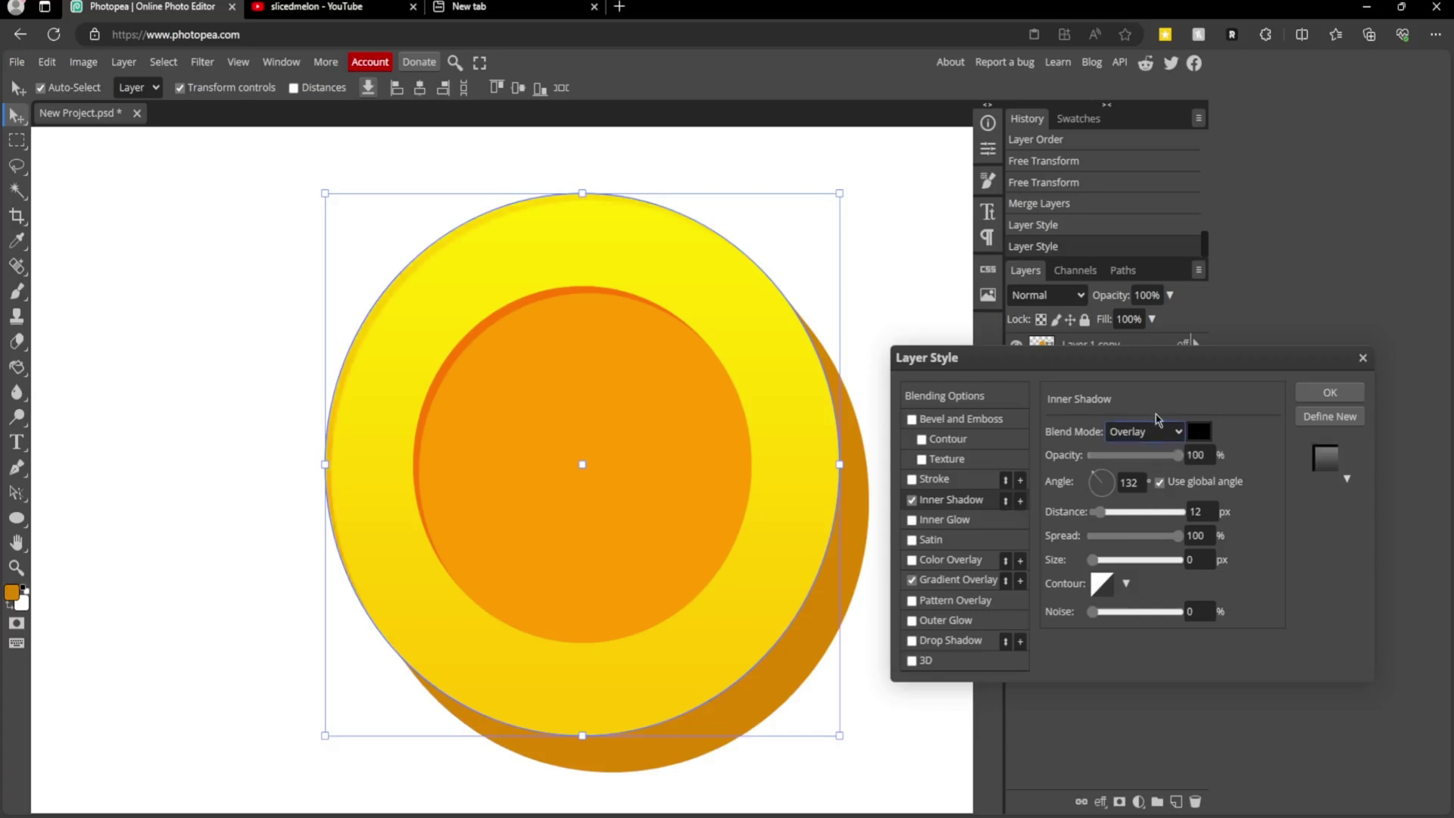
{"action": "left_click", "coordinate": [1144, 455]}
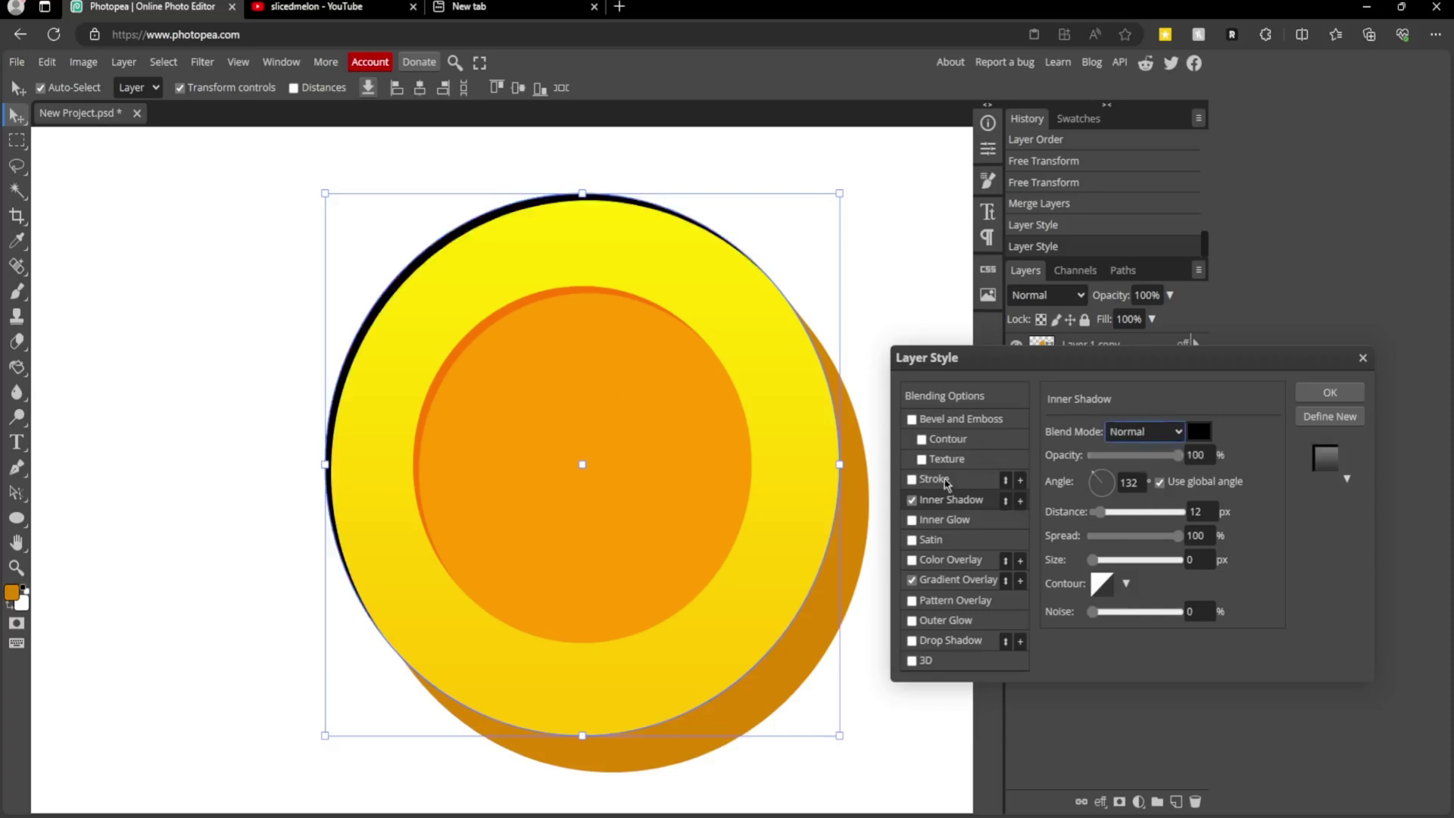
{"action": "left_click_drag", "start_coordinate": [1098, 512], "coordinate": [1099, 561]}
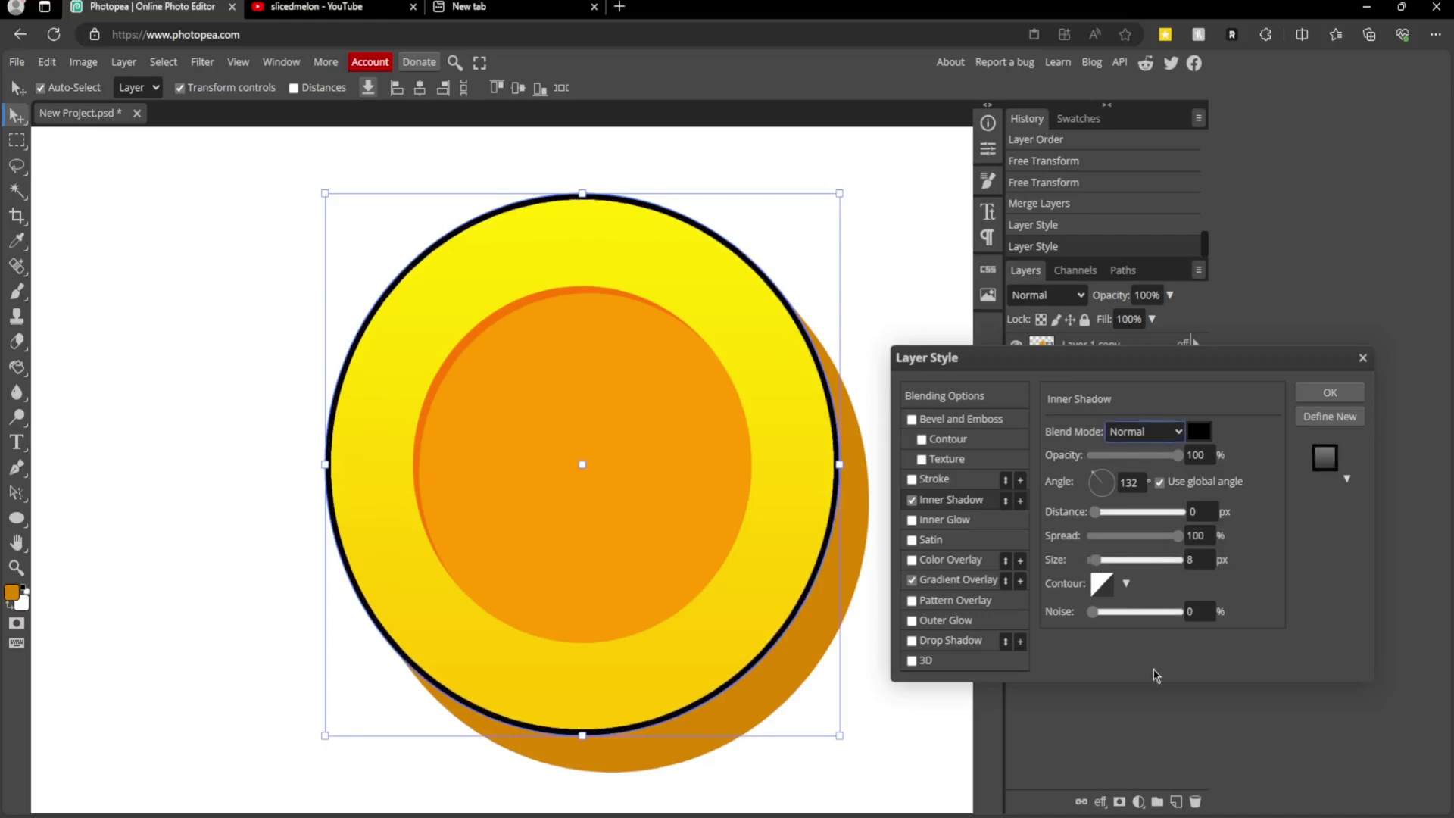
- Change the yellow circle's inner shadow to white in Overlay blend mode, reduce its opacity, and apply the layer style
{"action": "left_click", "coordinate": [1135, 688]}
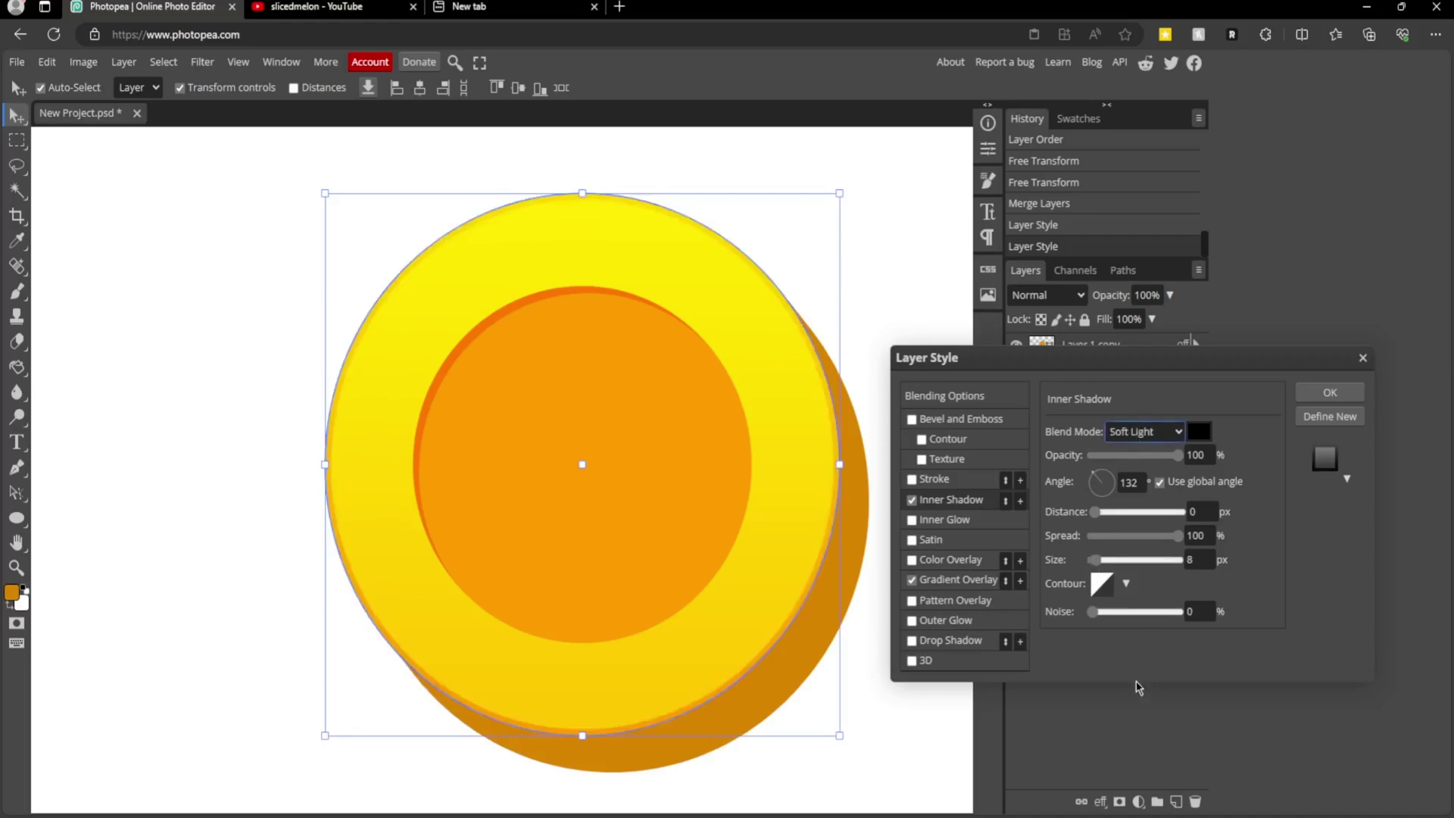
{"action": "key", "text": "Up"}
{"action": "left_click_drag", "start_coordinate": [1114, 454], "coordinate": [1126, 454]}
{"action": "left_click", "coordinate": [1199, 430]}
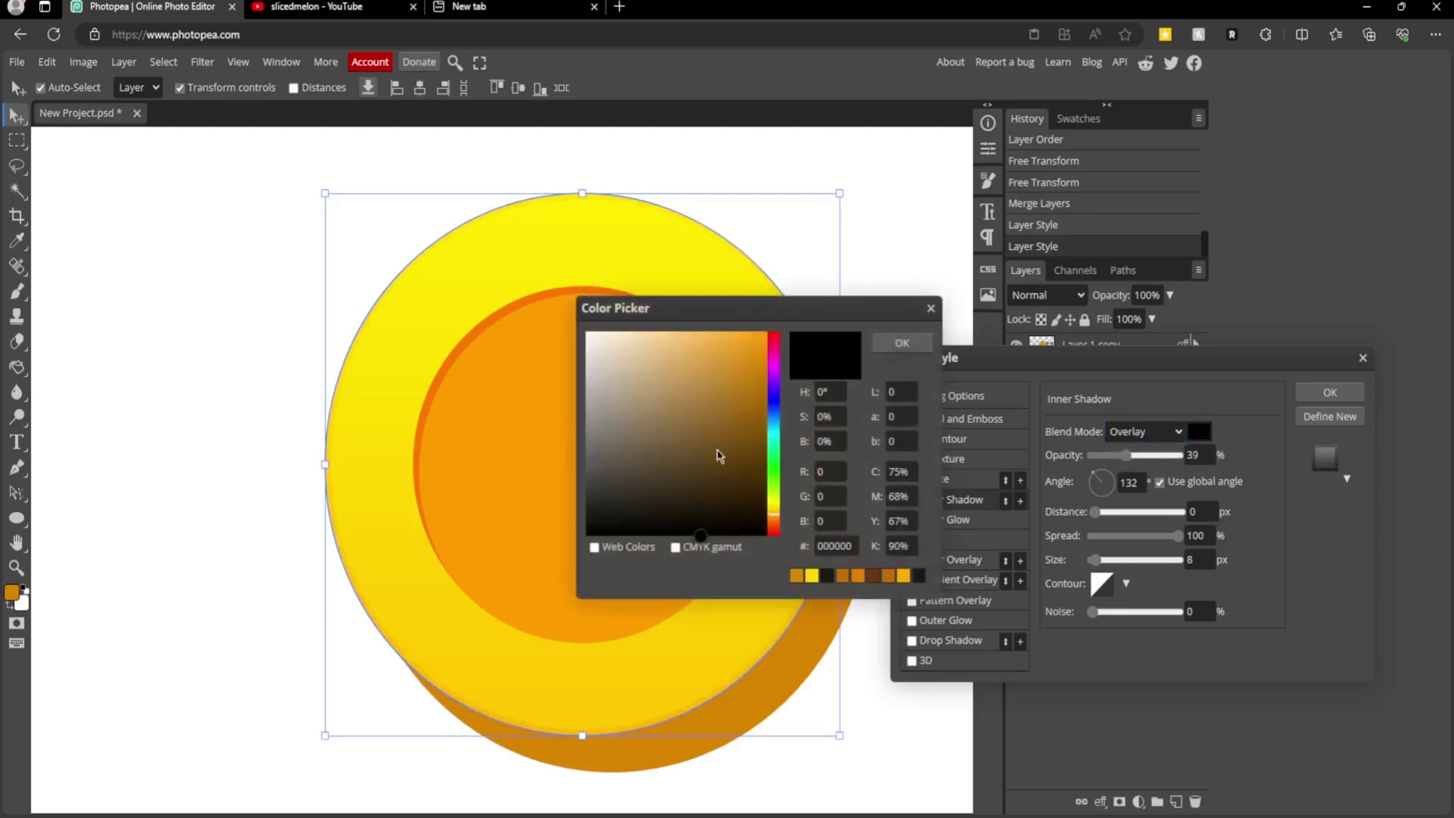
{"action": "left_click_drag", "start_coordinate": [720, 452], "coordinate": [579, 327]}
{"action": "left_click", "coordinate": [893, 343]}
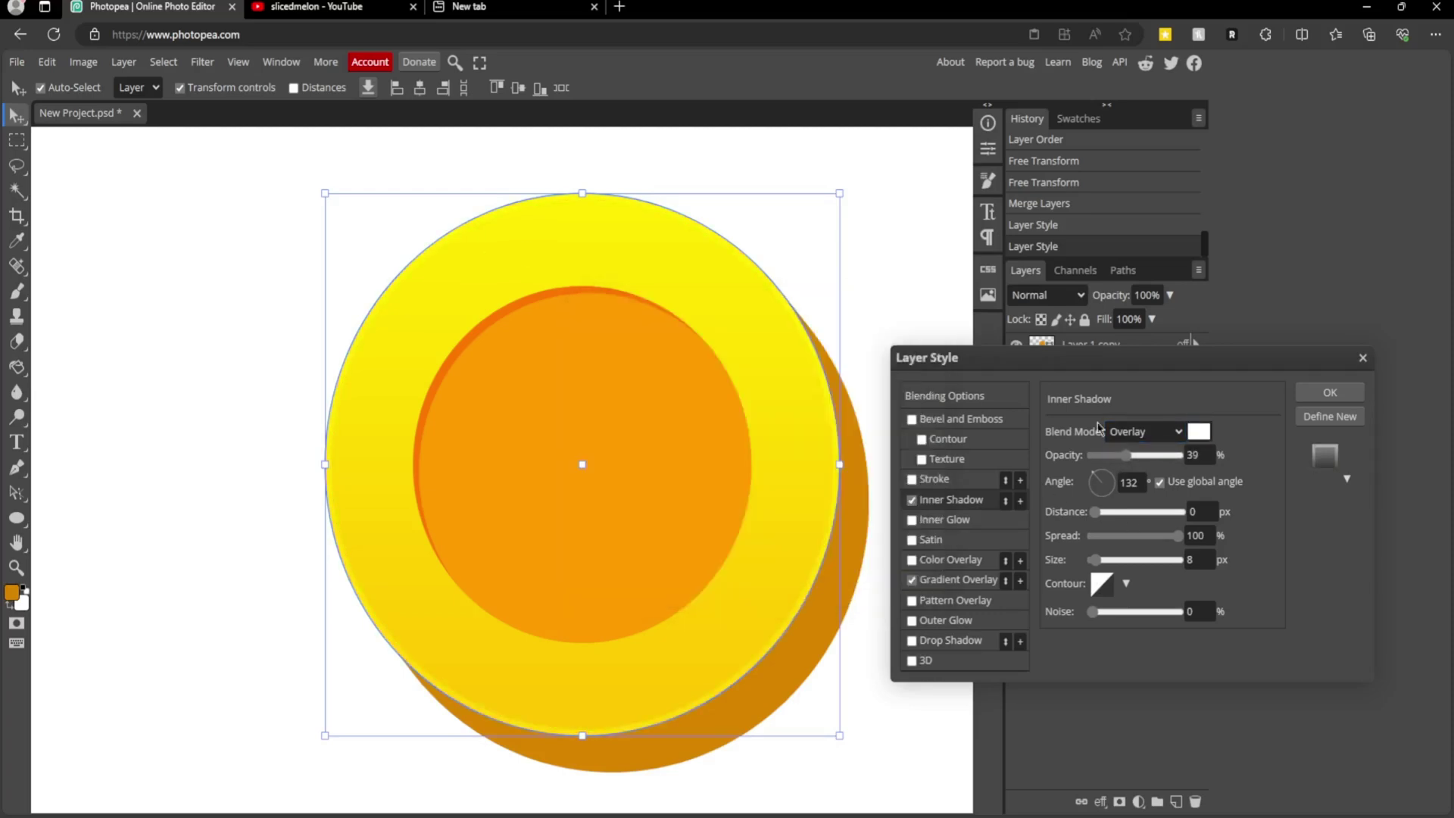
{"action": "left_click", "coordinate": [1138, 456]}
{"action": "left_click_drag", "start_coordinate": [1118, 459], "coordinate": [1109, 458]}
{"action": "left_click", "coordinate": [1327, 392]}
- Try nudging the coin's dark edge shape and undo the move
{"action": "key", "text": "ctrl+t"}
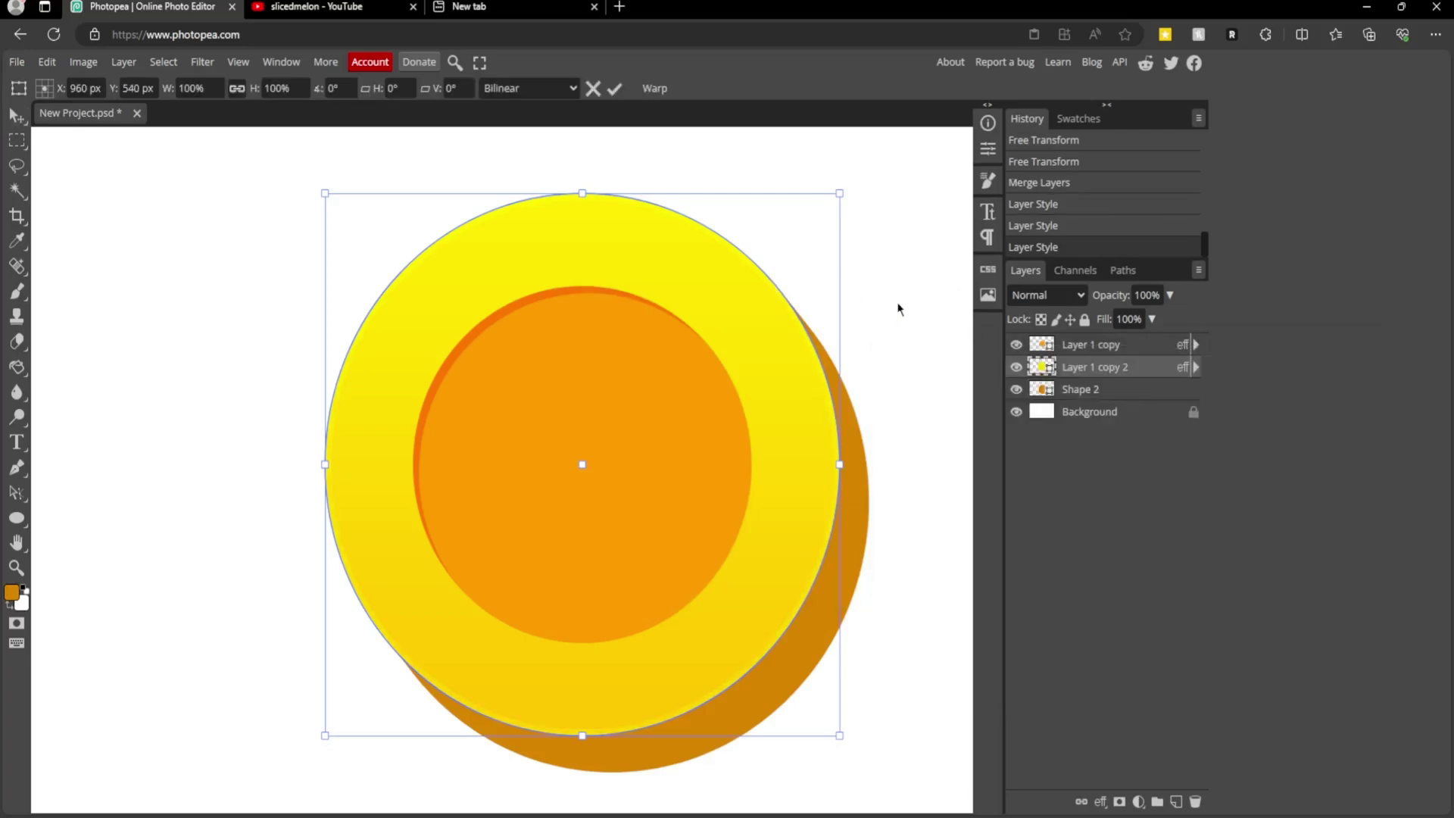
{"action": "key", "text": "Return"}
{"action": "left_click", "coordinate": [823, 604]}
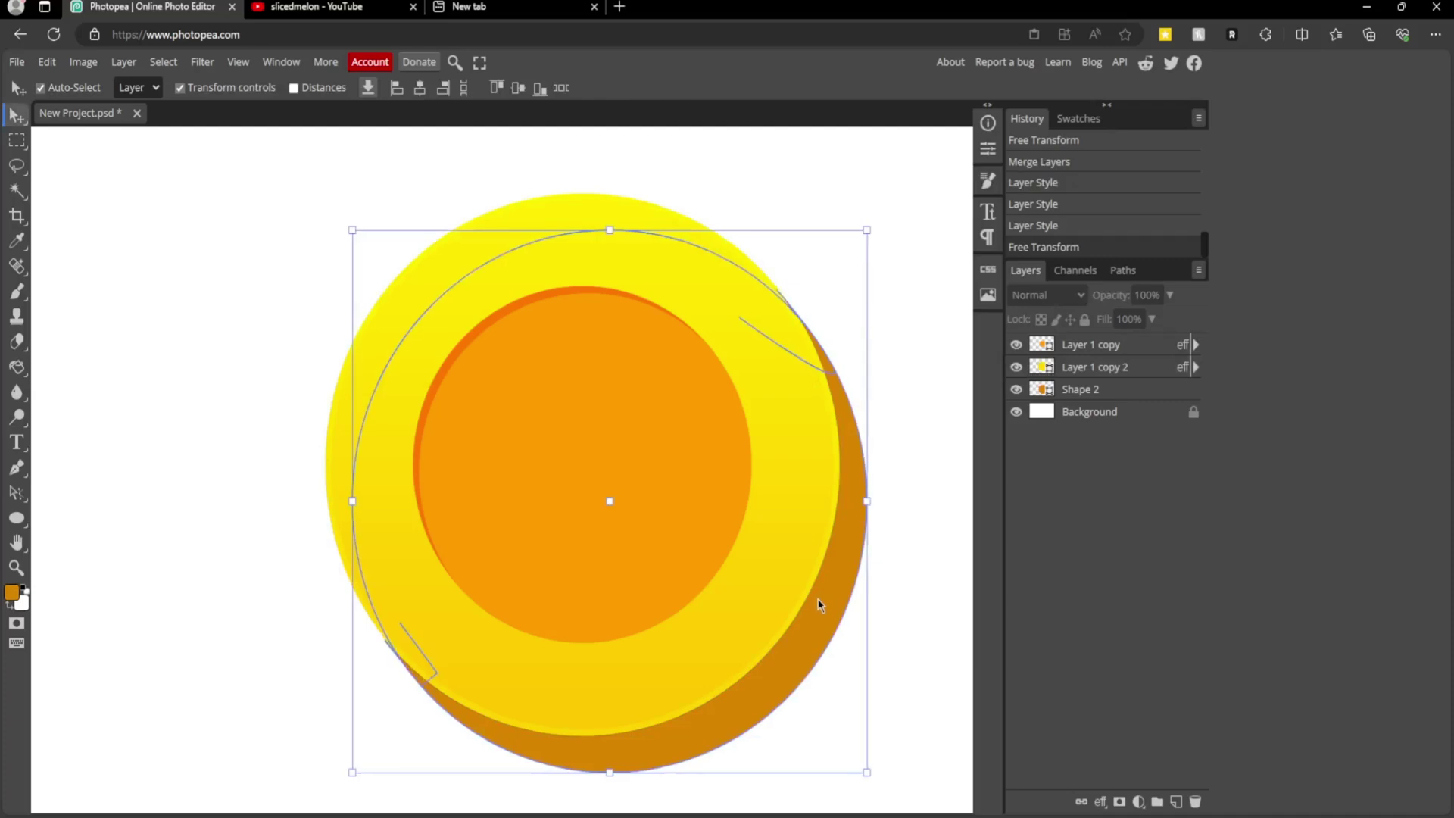
{"action": "key", "text": "ctrl+z"}
- Add a faint black inner shadow in Overlay mode to the dark edge shape, with 0 px distance and 8 px size
{"action": "double_click", "coordinate": [1136, 390]}
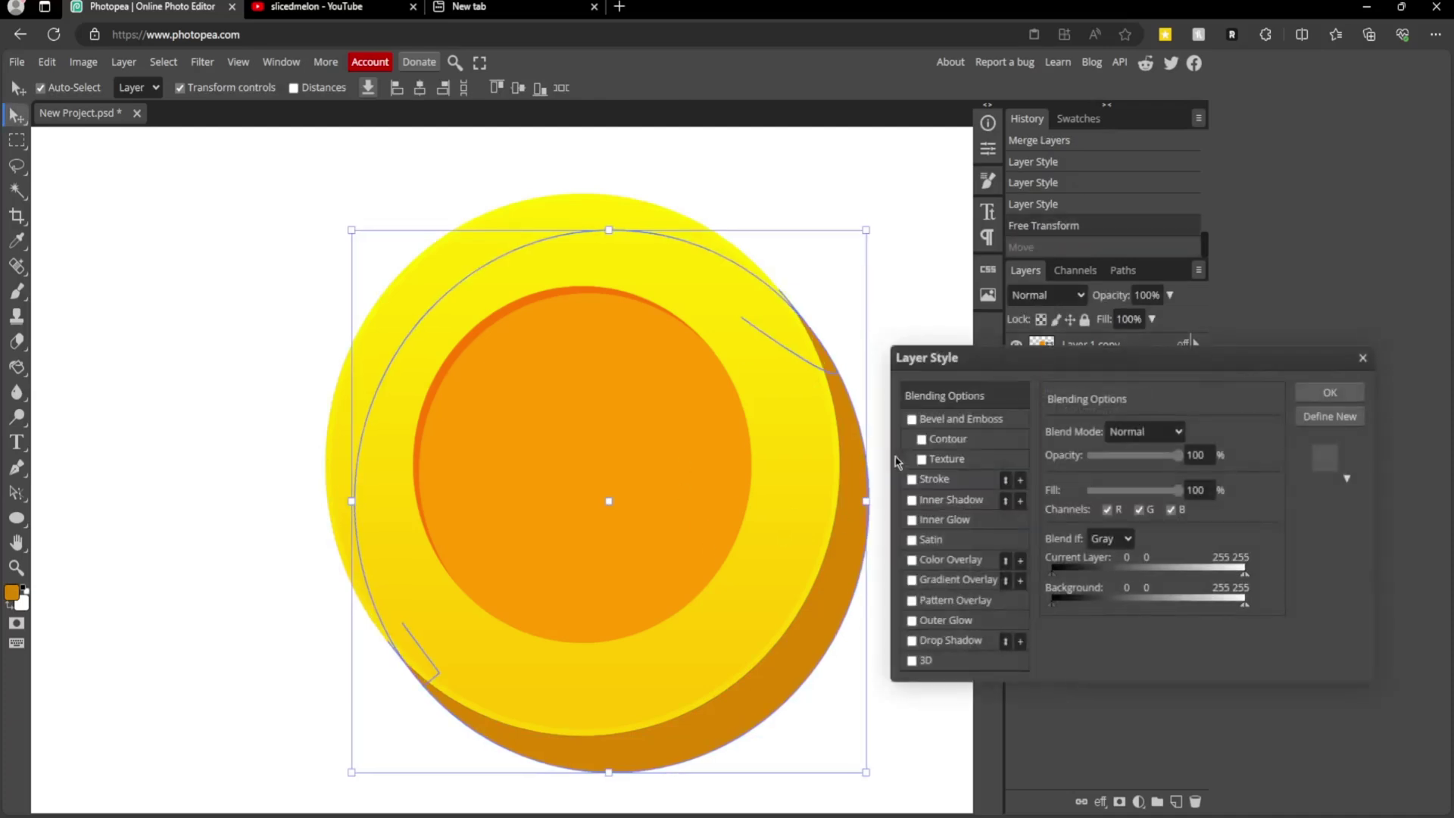
{"action": "left_click", "coordinate": [945, 501]}
{"action": "left_click_drag", "start_coordinate": [1106, 464], "coordinate": [1099, 464]}
{"action": "left_click", "coordinate": [1202, 434]}
{"action": "left_click", "coordinate": [585, 535]}
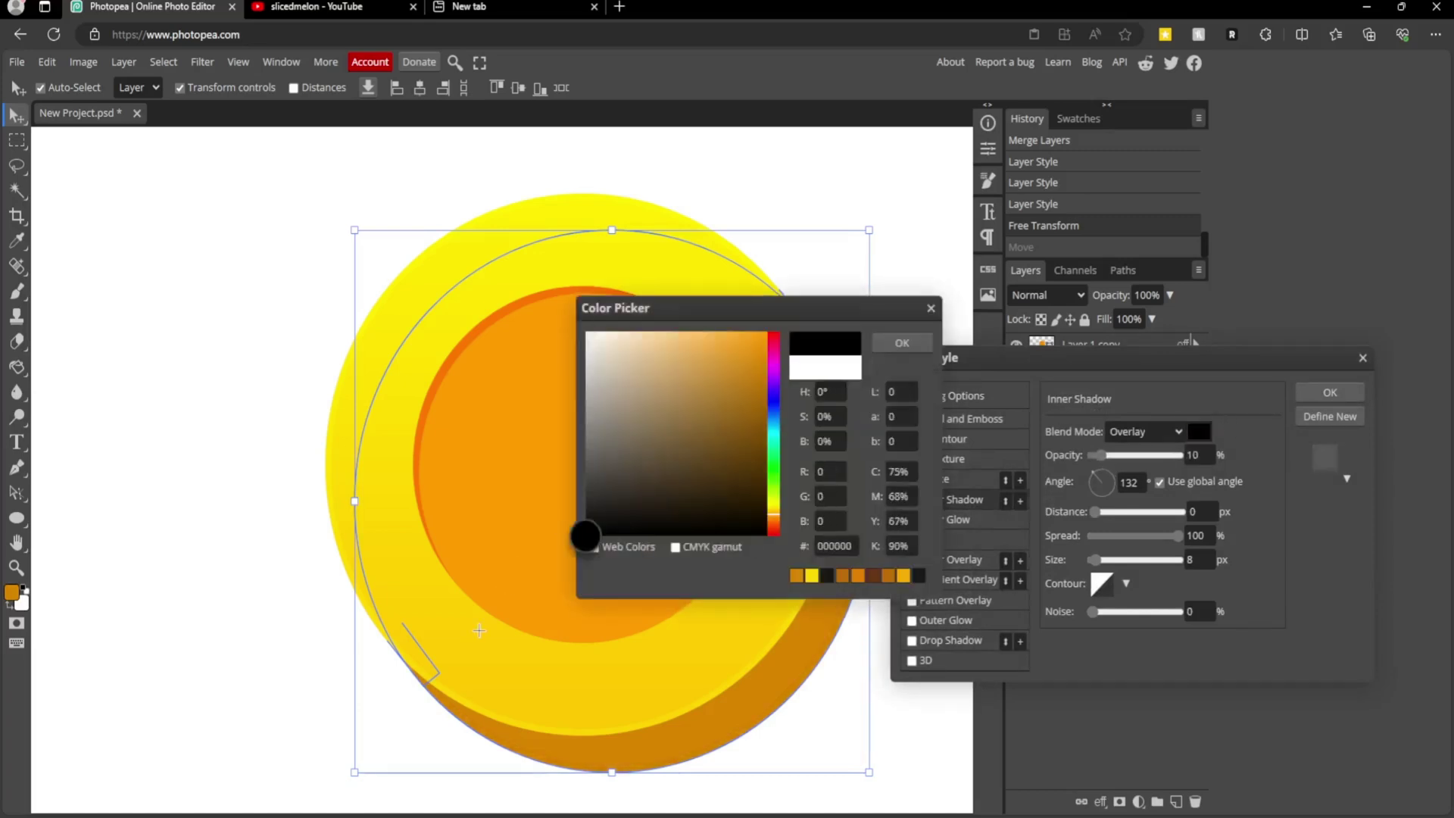
{"action": "left_click", "coordinate": [894, 344]}
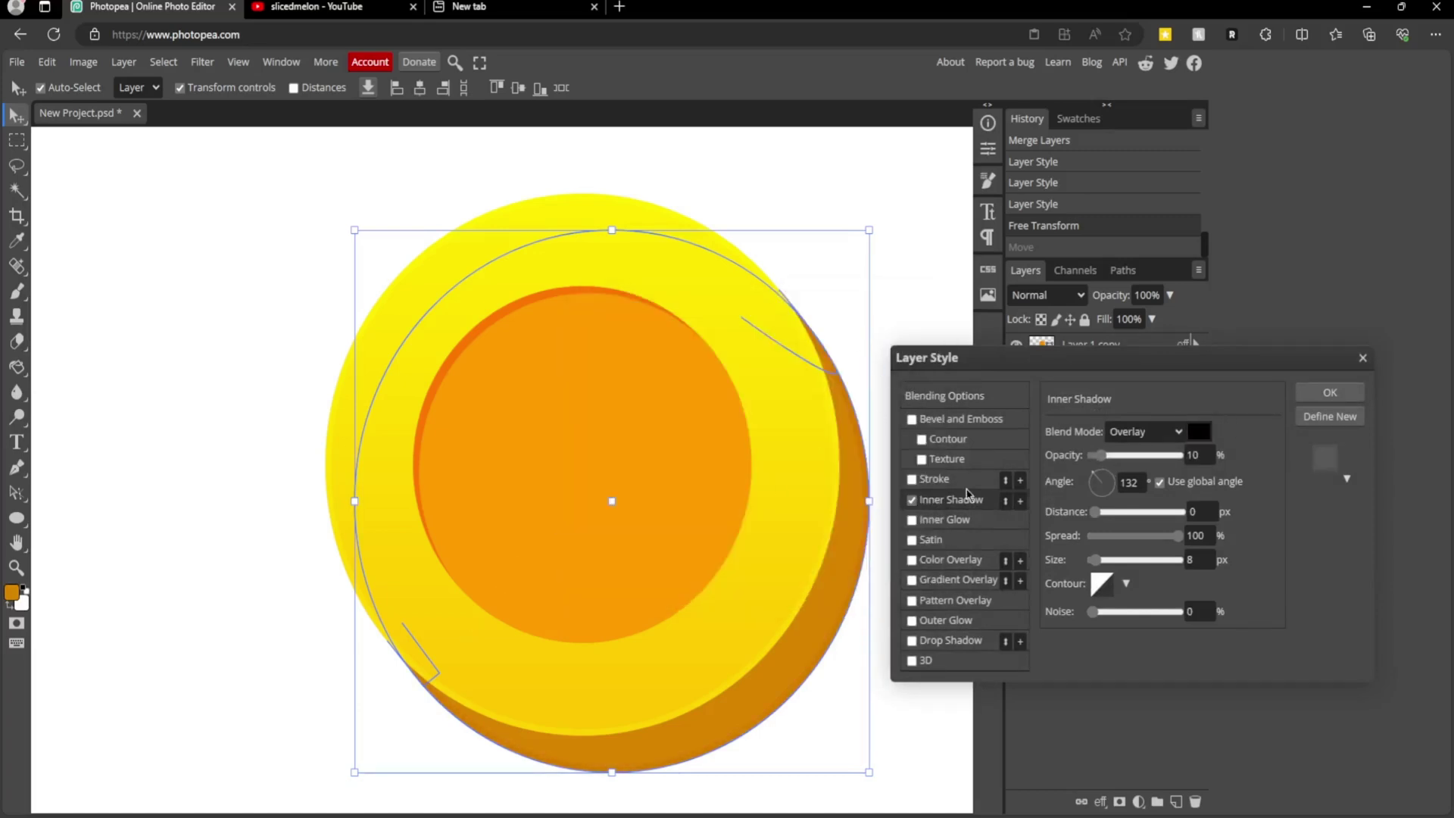
{"action": "left_click_drag", "start_coordinate": [1099, 455], "coordinate": [1103, 455]}
{"action": "left_click", "coordinate": [1311, 394]}
- Examine the shading on the coin's rim and dark edge at reduced and enlarged zoom
{"action": "left_click", "coordinate": [952, 685]}
{"action": "key", "text": "ctrl+minus"}
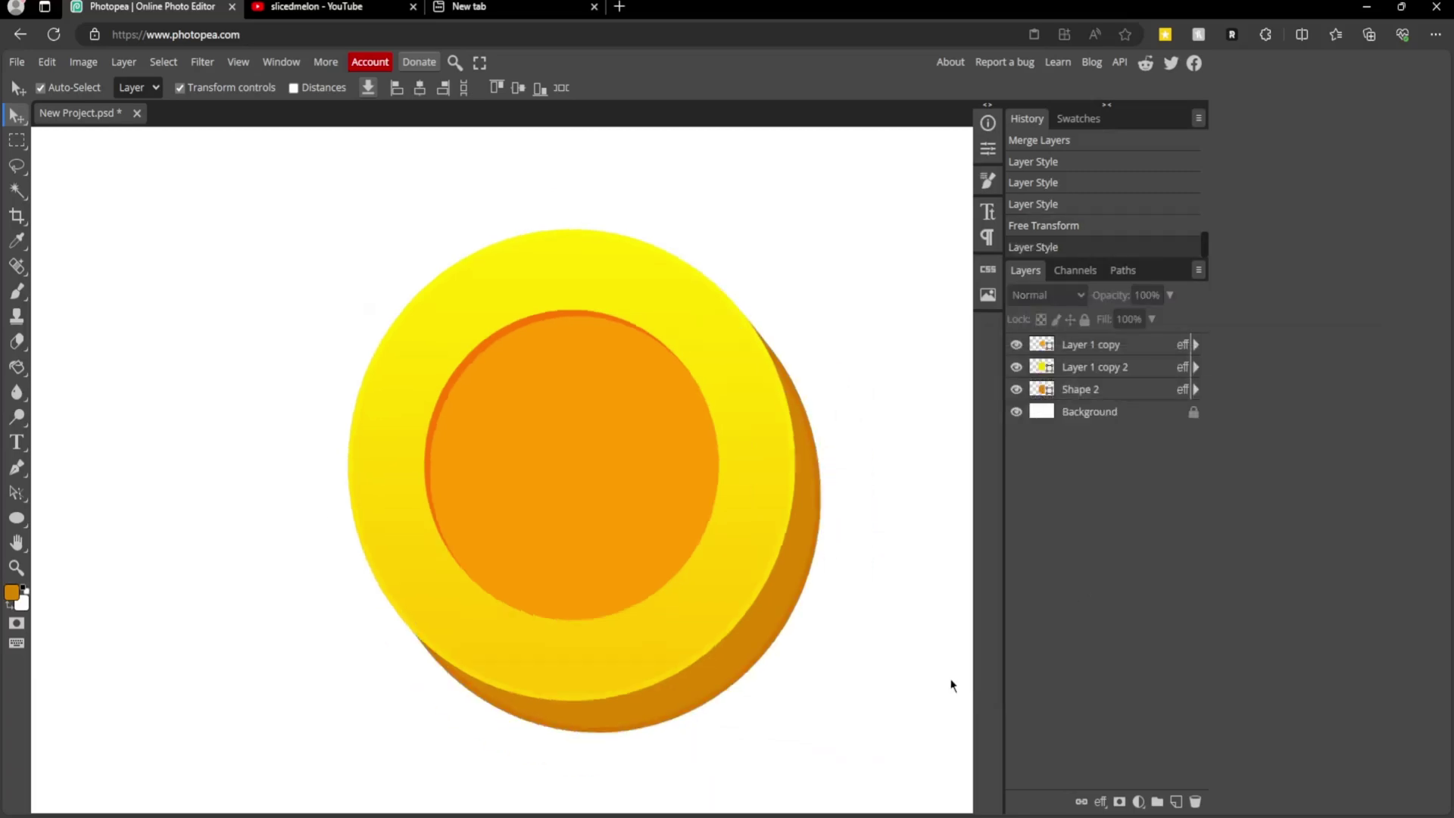
{"action": "key", "text": "ctrl+minus"}
{"action": "key", "text": "ctrl+minus"}
{"action": "key", "text": "ctrl+minus"}
{"action": "key", "text": "ctrl+plus"}
{"action": "key", "text": "ctrl+plus"}
{"action": "key", "text": "ctrl+plus"}
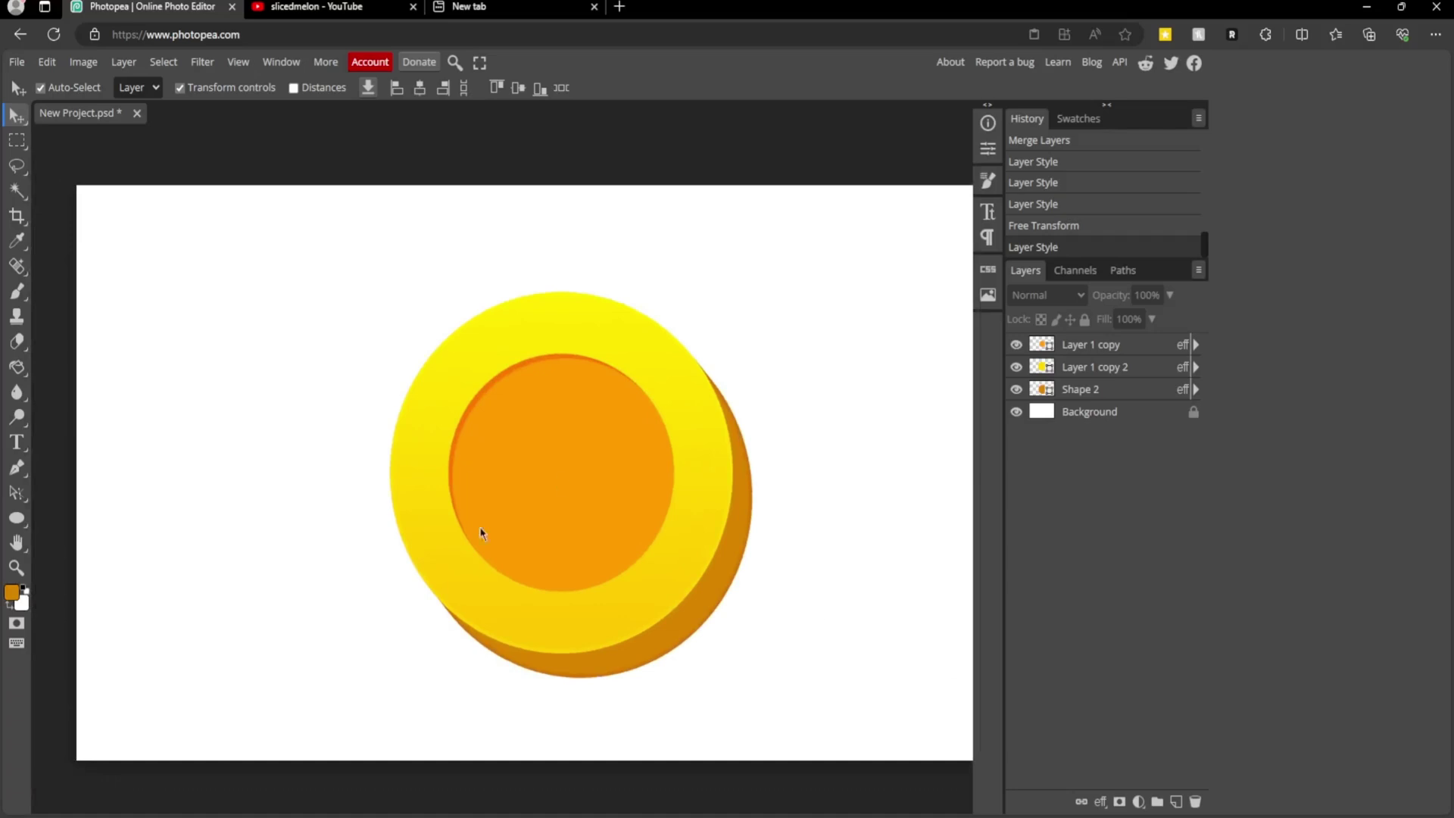
- Add a reversed gradient overlay in Overlay mode to the inner orange circle, reduce its opacity below 45%, and apply it
{"action": "left_click", "coordinate": [480, 533]}
{"action": "right_click", "coordinate": [1156, 342]}
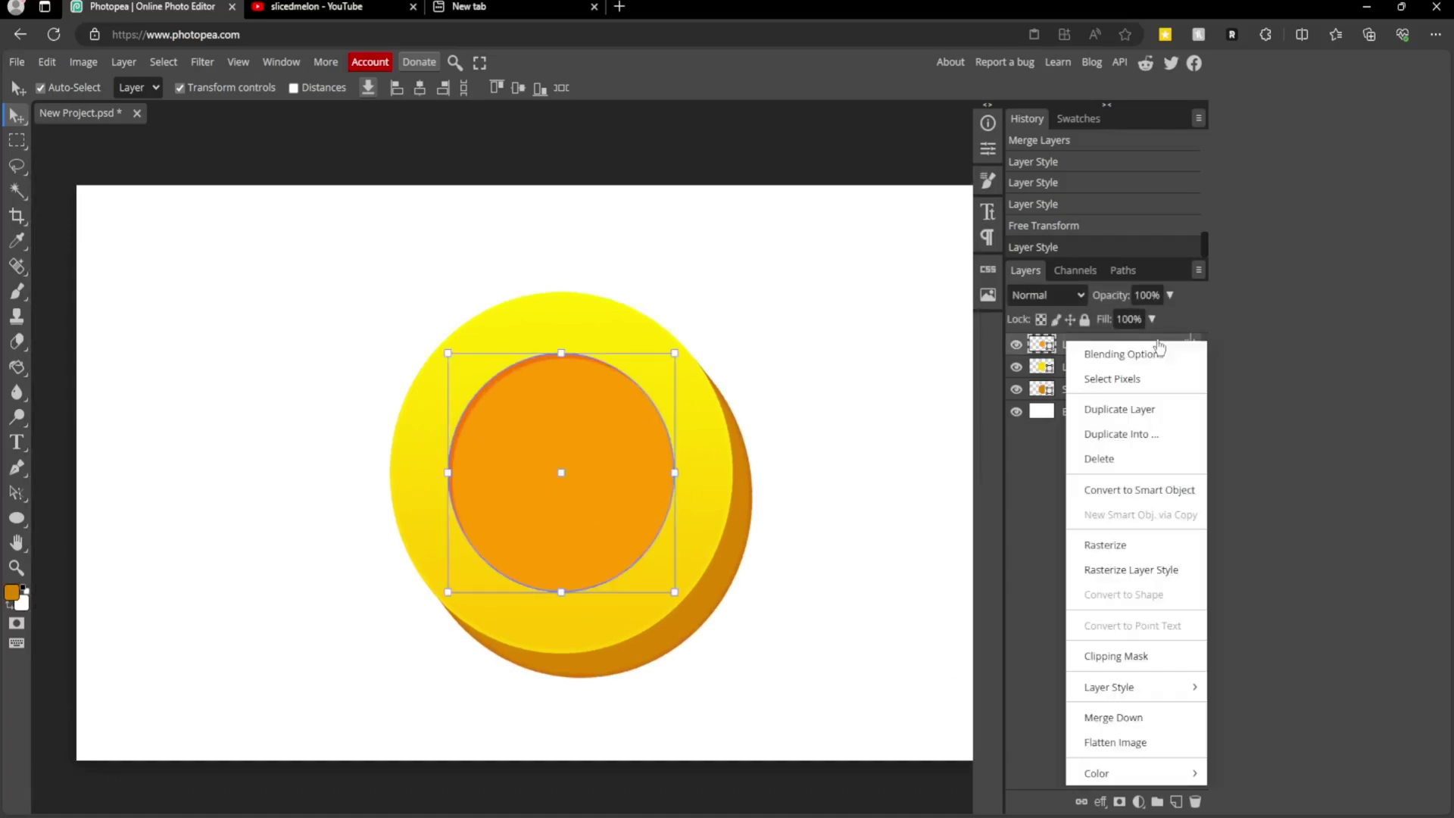
{"action": "left_click", "coordinate": [1154, 352]}
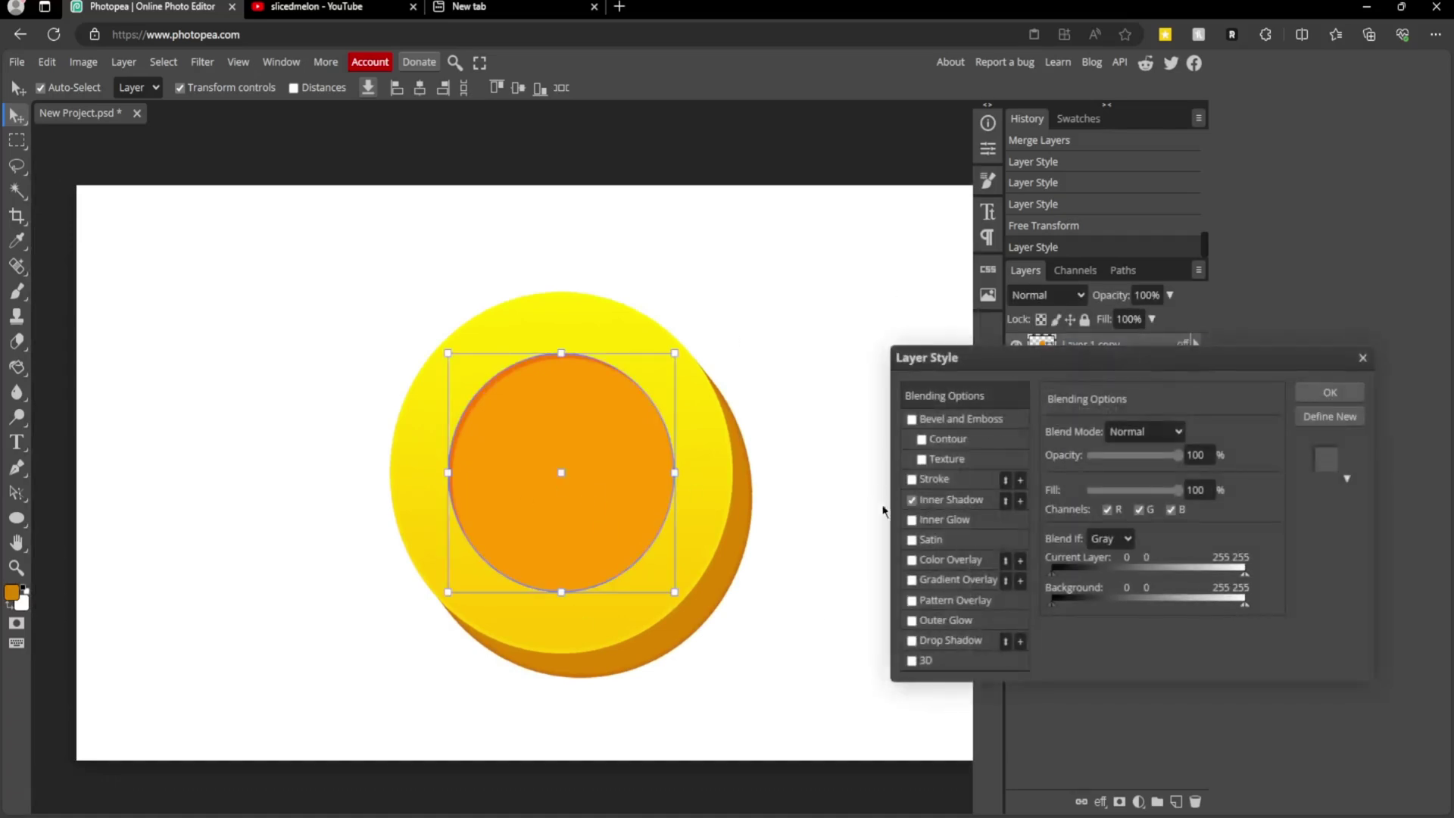
{"action": "left_click", "coordinate": [912, 580]}
{"action": "left_click", "coordinate": [956, 581]}
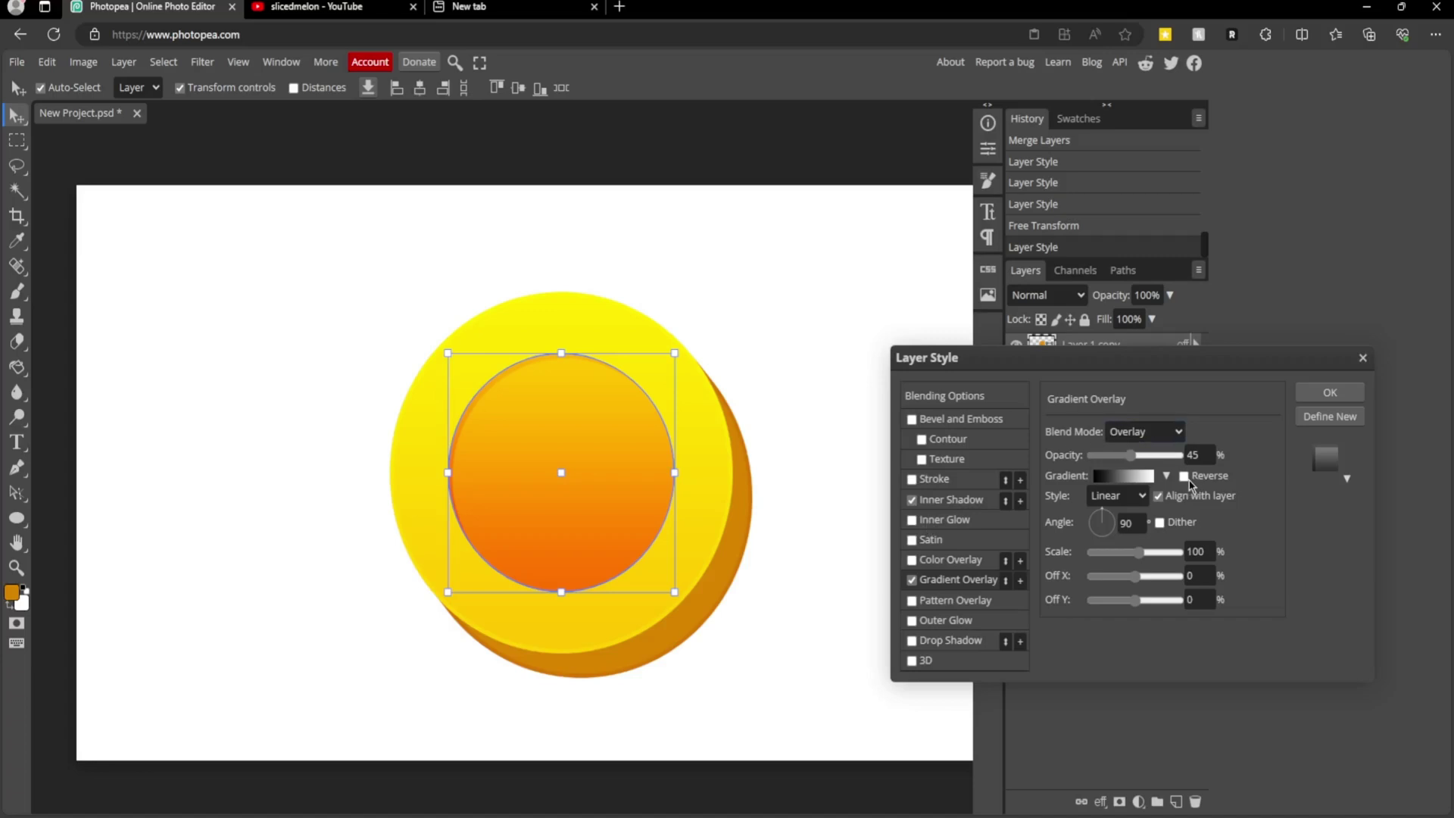
{"action": "left_click", "coordinate": [1184, 476]}
{"action": "left_click_drag", "start_coordinate": [1130, 455], "coordinate": [1102, 458]}
{"action": "left_click", "coordinate": [1329, 392]}
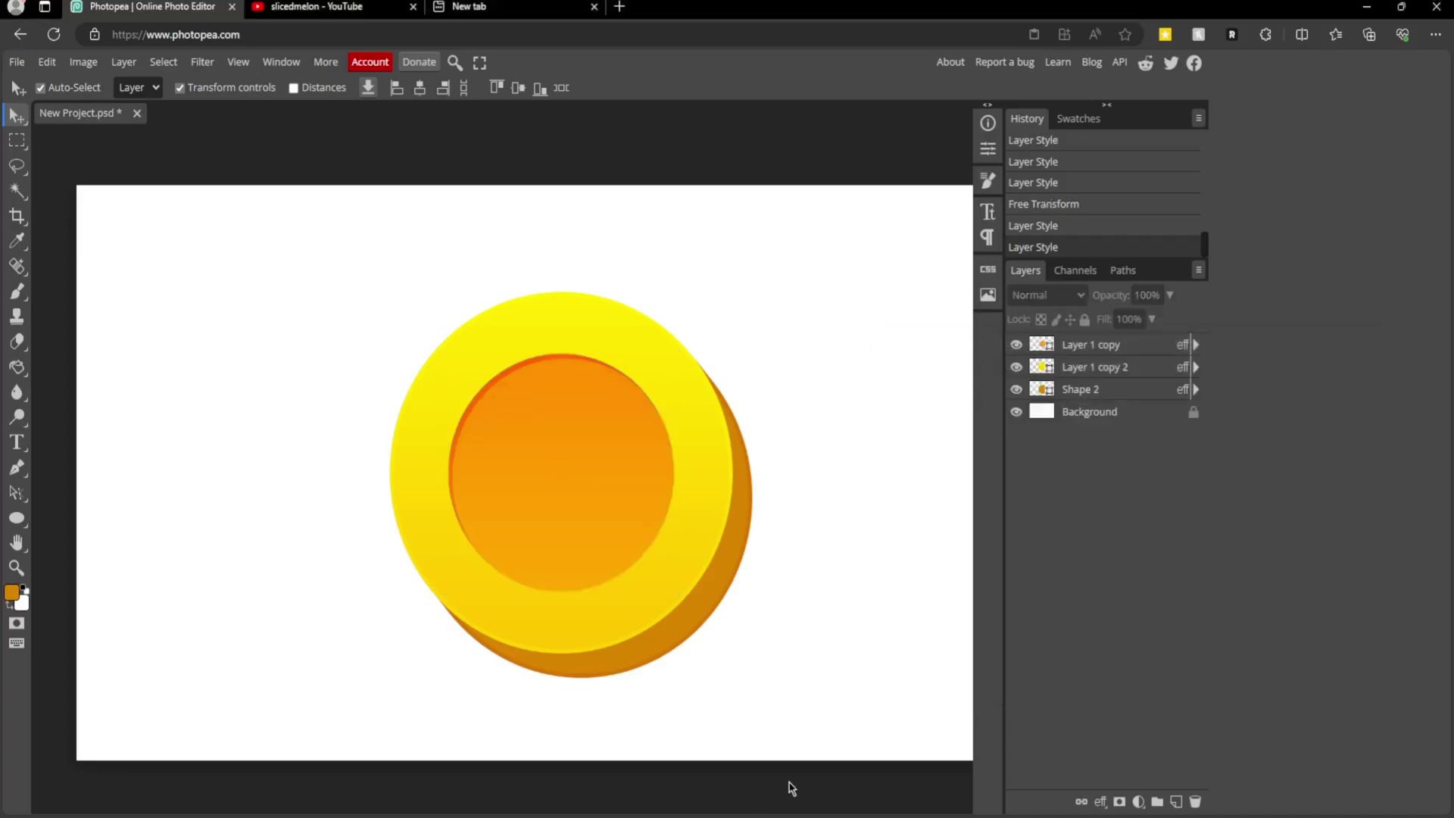
{"action": "key", "text": "ctrl+minus"}
{"action": "key", "text": "ctrl+minus"}
{"action": "key", "text": "ctrl+plus"}
{"action": "key", "text": "ctrl+plus"}
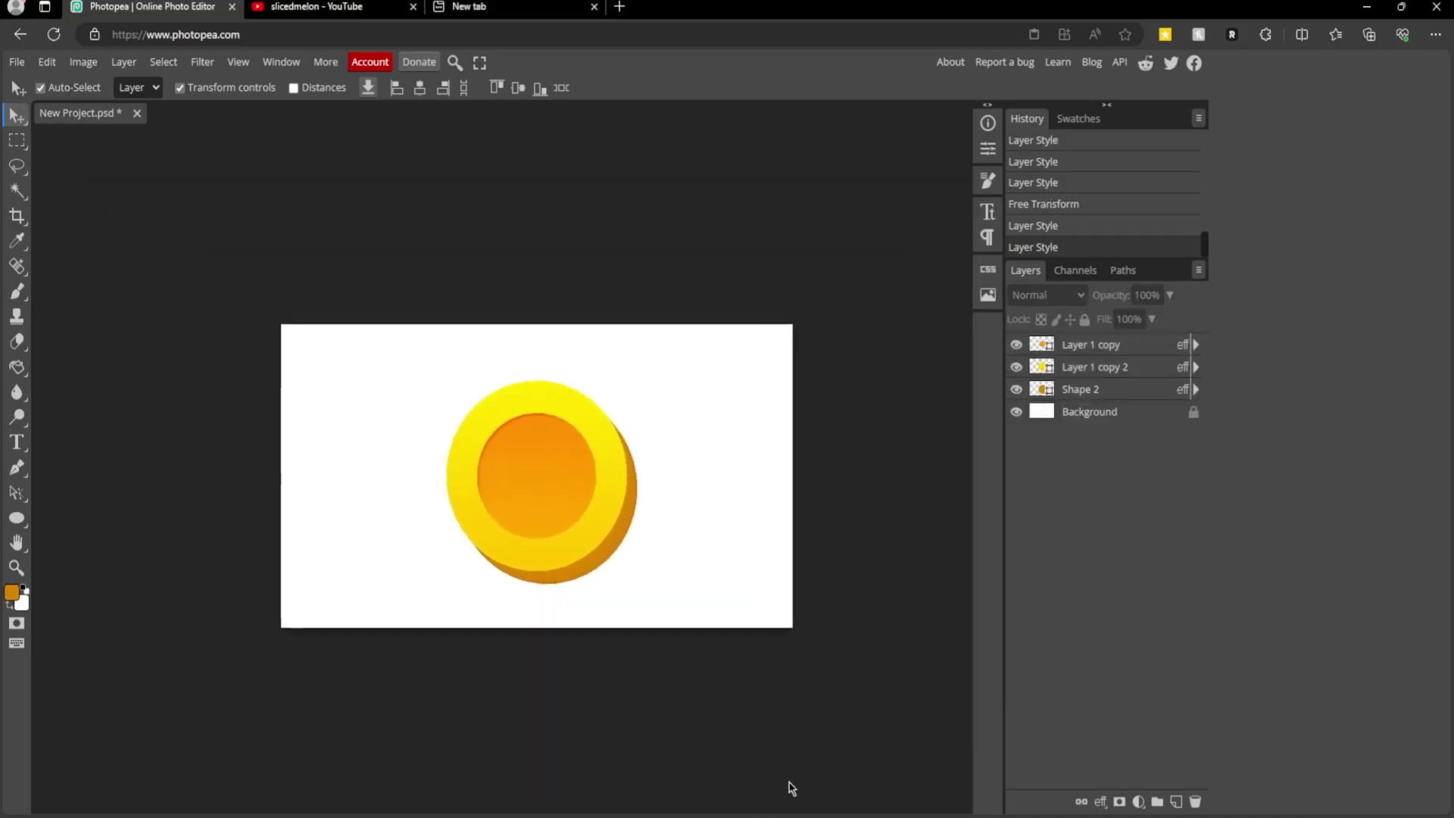
- Try moving the three coin layers together and undo the move
{"action": "left_click", "coordinate": [1109, 346]}
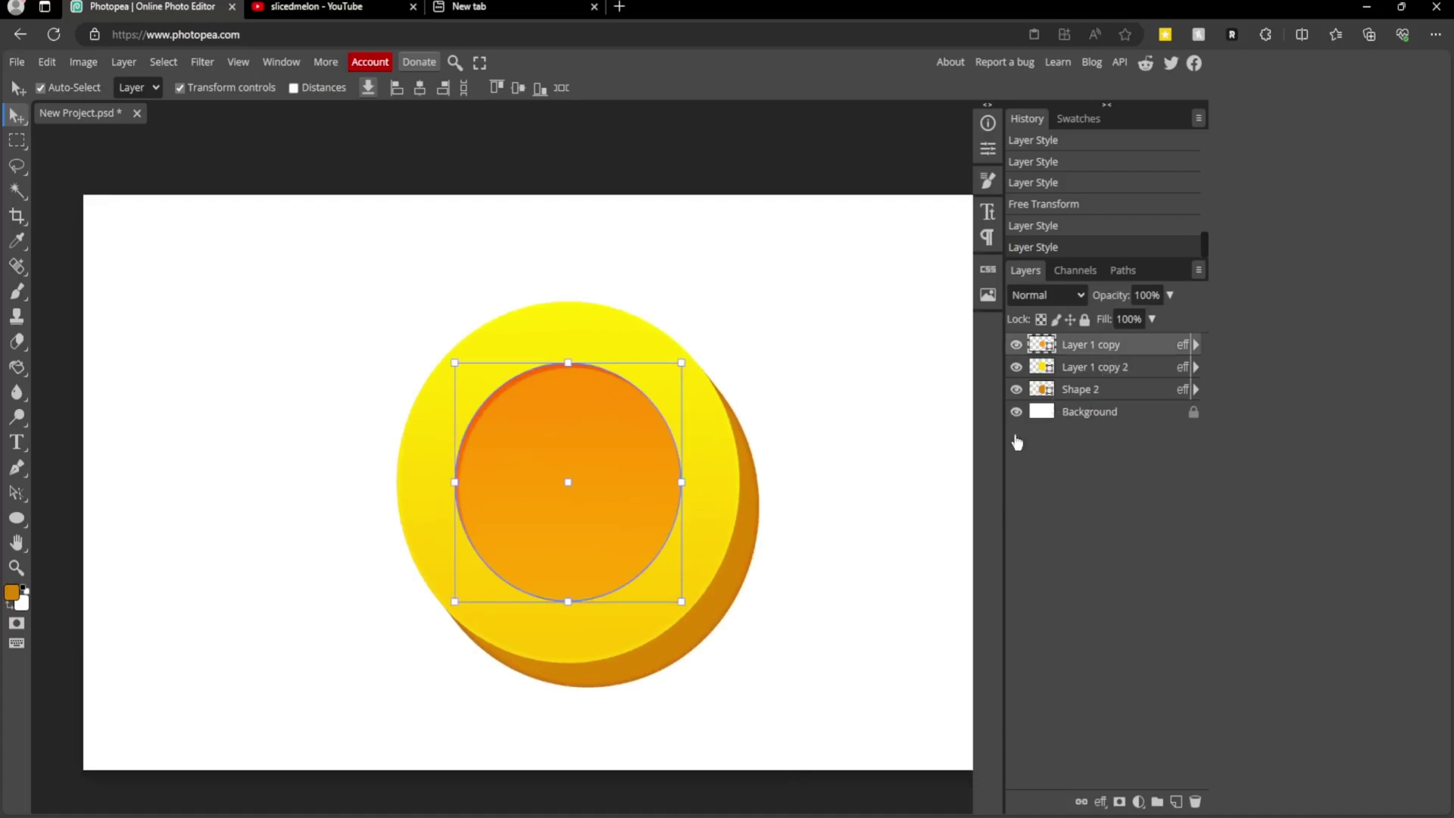
{"action": "left_click", "coordinate": [1094, 391], "text": "shift"}
{"action": "left_click_drag", "start_coordinate": [568, 630], "coordinate": [537, 624]}
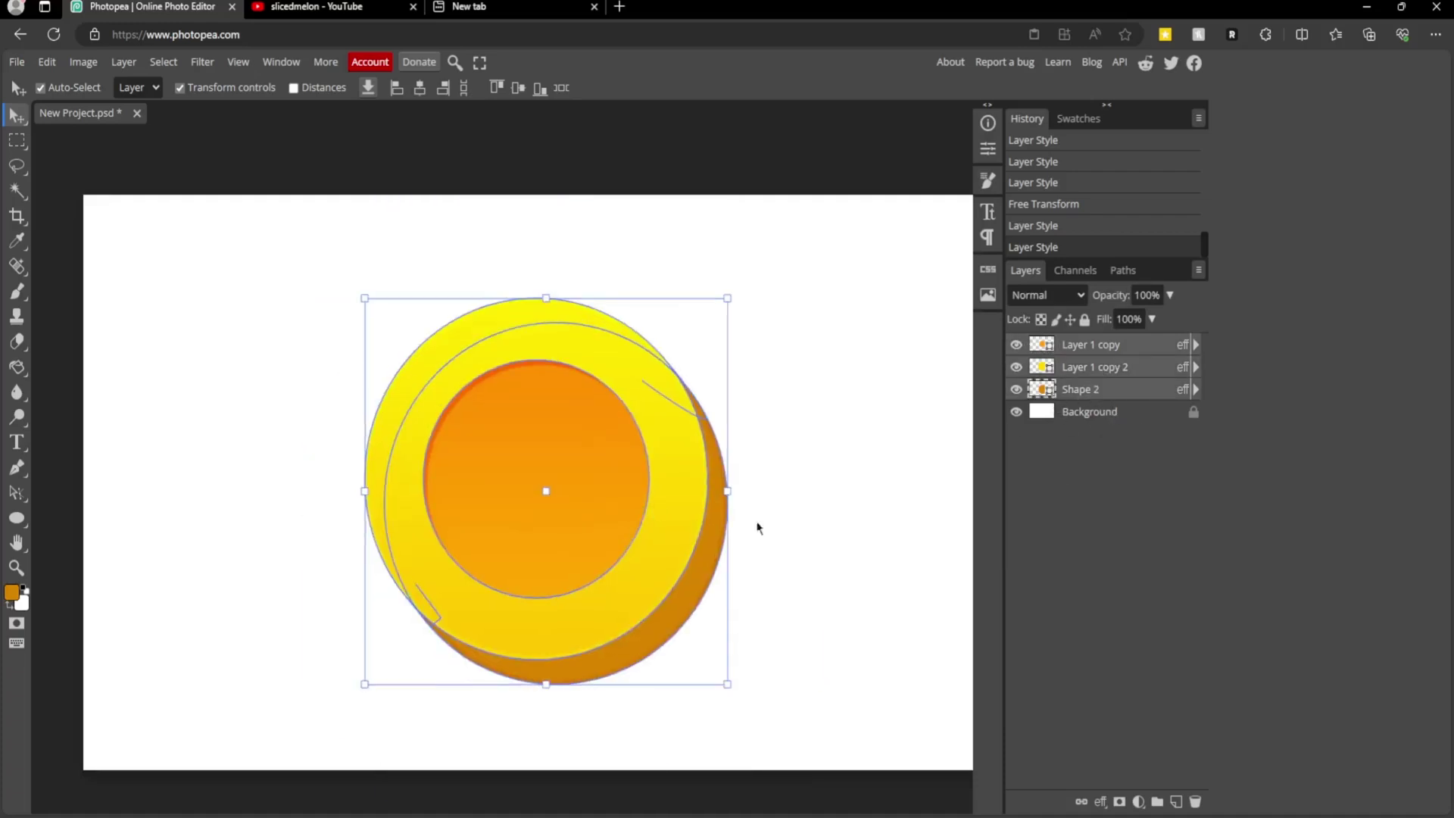
{"action": "key", "text": "ctrl+z"}
- Select all three coin layers and group them into a folder
{"action": "right_click", "coordinate": [1093, 373]}
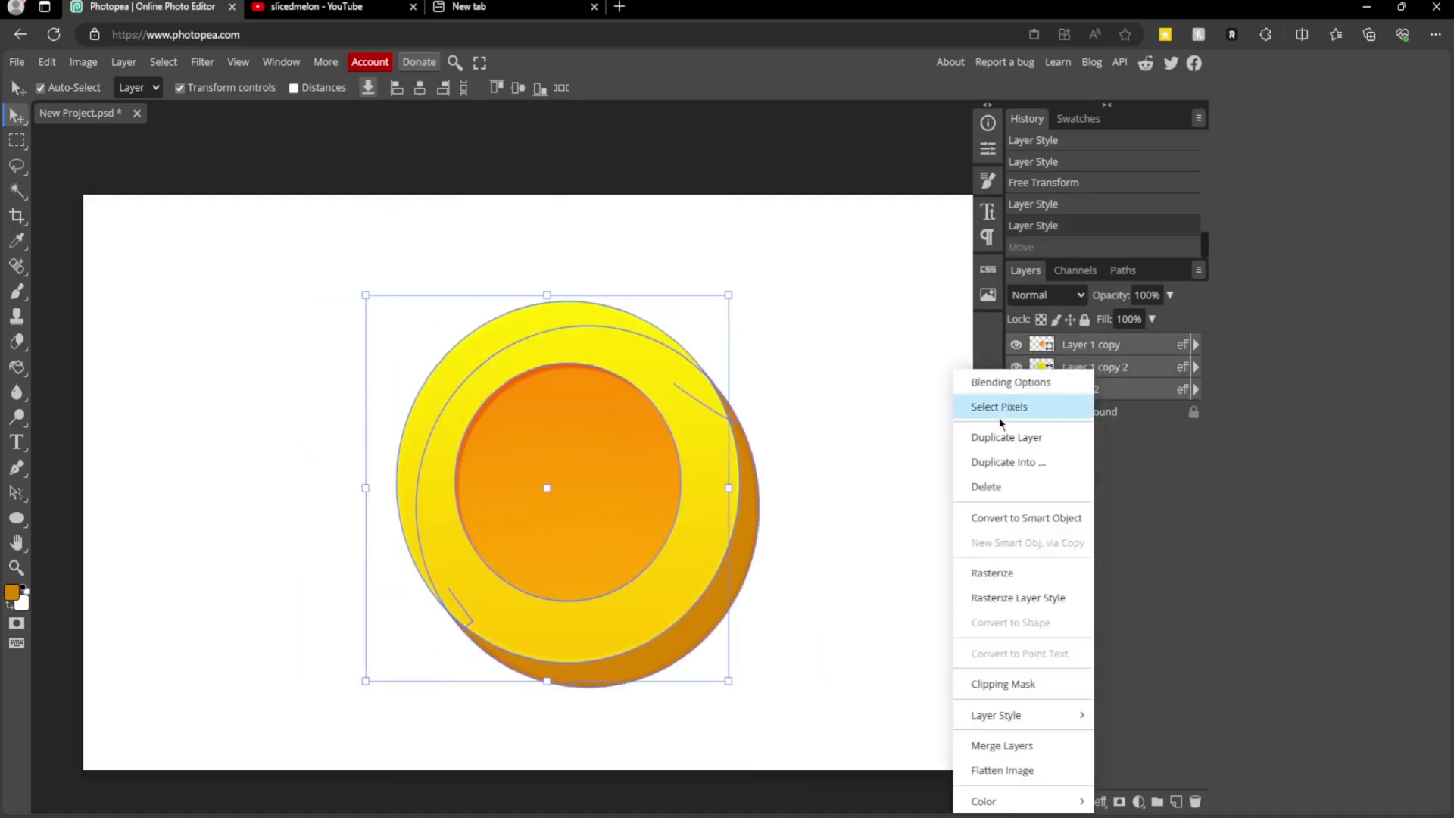
{"action": "left_click", "coordinate": [1125, 373]}
{"action": "left_click", "coordinate": [1099, 393]}
{"action": "left_click", "coordinate": [1113, 347], "text": "shift"}
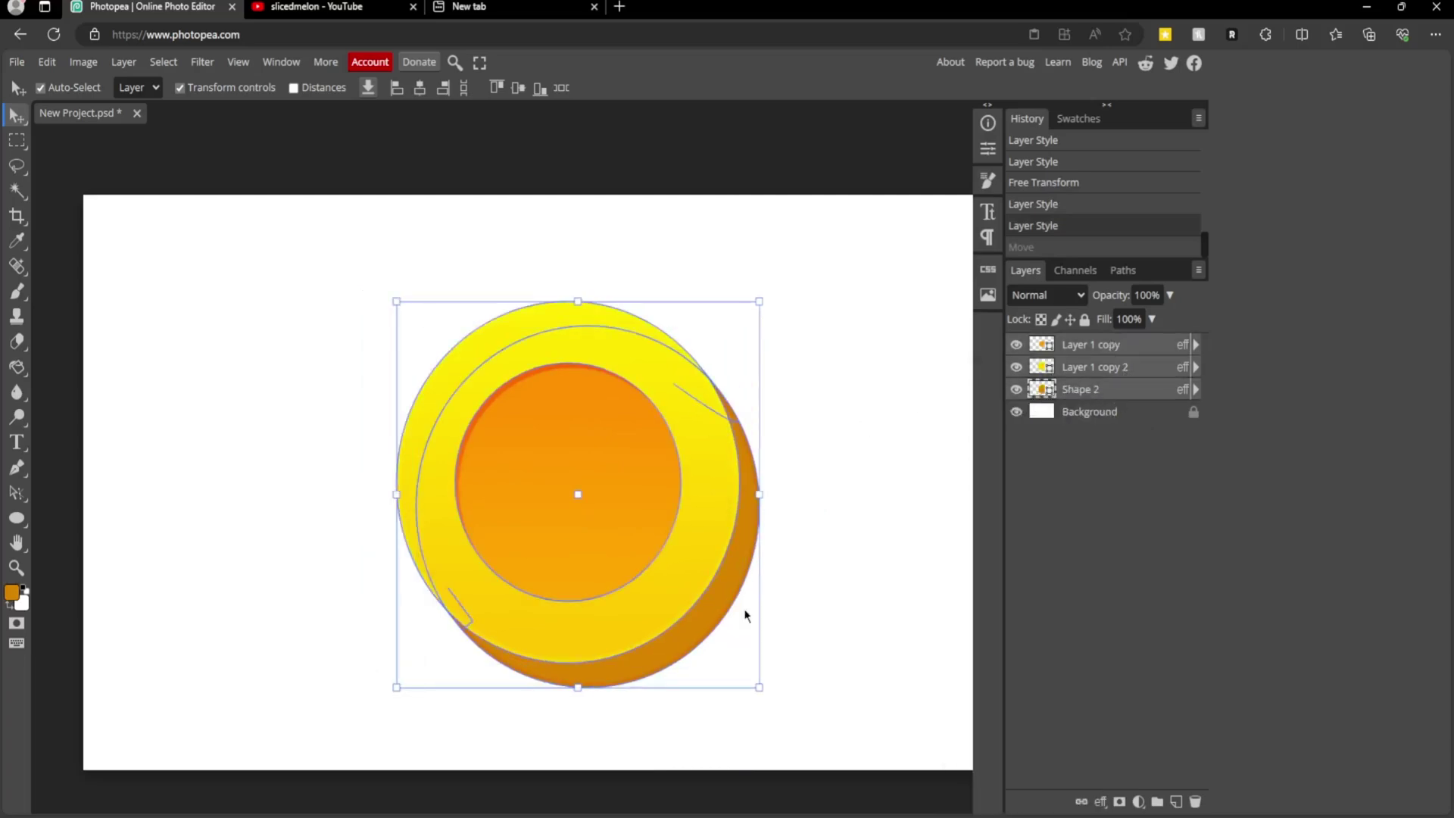
{"action": "key", "text": "ctrl+g"}
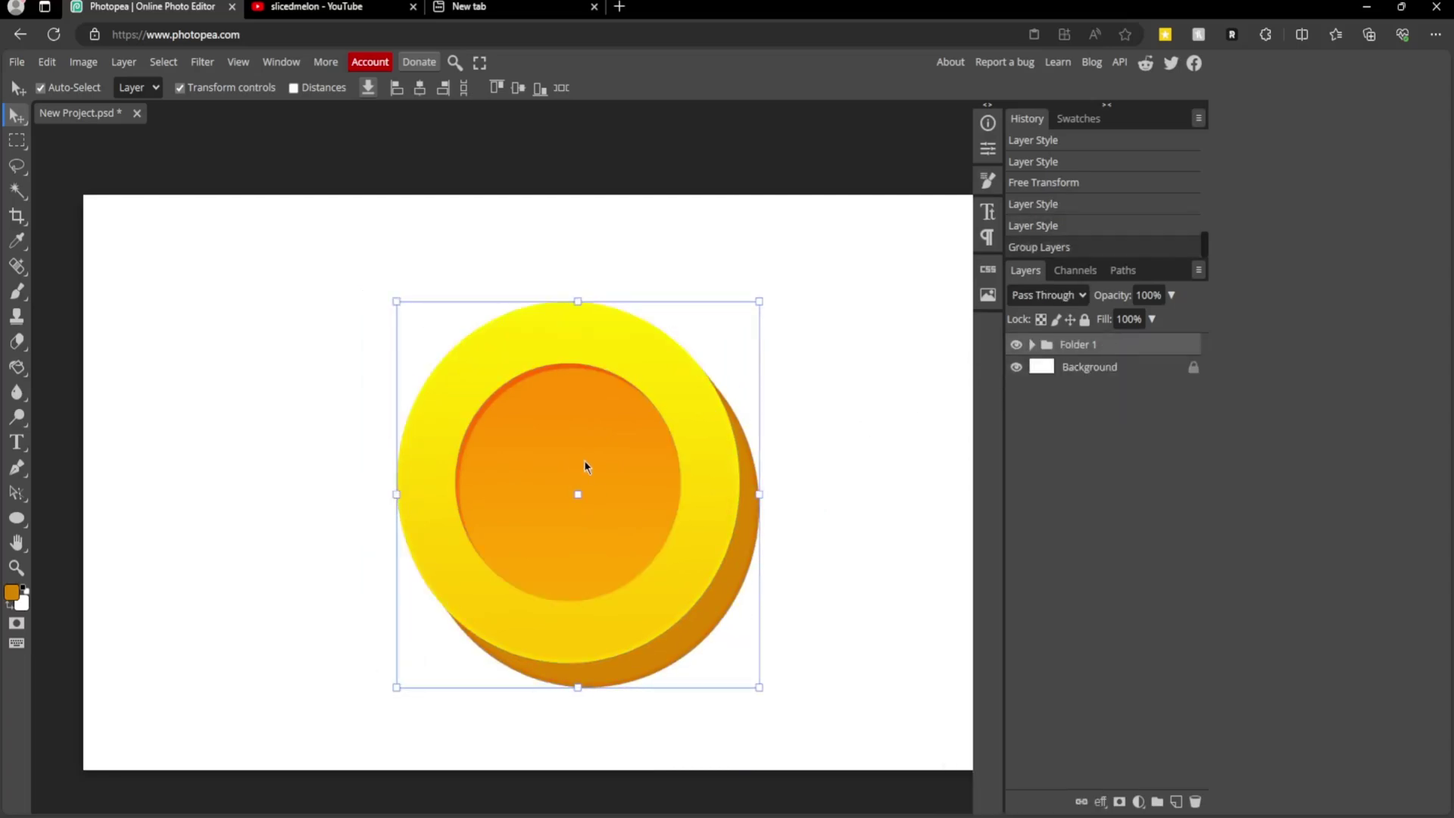
- Set the Move tool's auto-select to Folder and test moving the whole coin, undoing the move
{"action": "key", "text": "ctrl+minus"}
{"action": "key", "text": "ctrl+minus"}
{"action": "key", "text": "ctrl+plus"}
{"action": "left_click", "coordinate": [142, 86]}
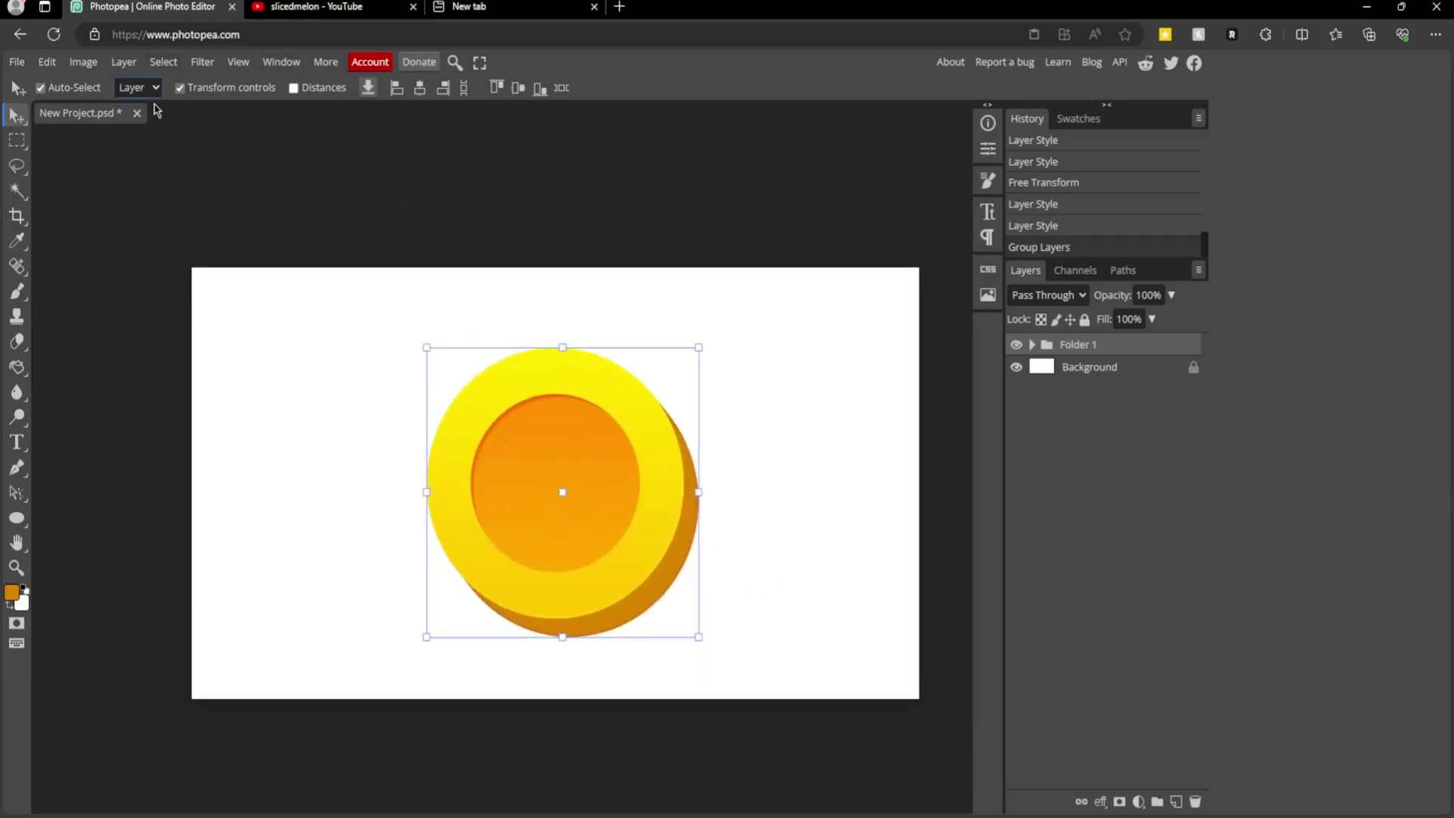
{"action": "left_click", "coordinate": [157, 112]}
{"action": "left_click_drag", "start_coordinate": [581, 507], "coordinate": [580, 454]}
{"action": "key", "text": "ctrl+z"}
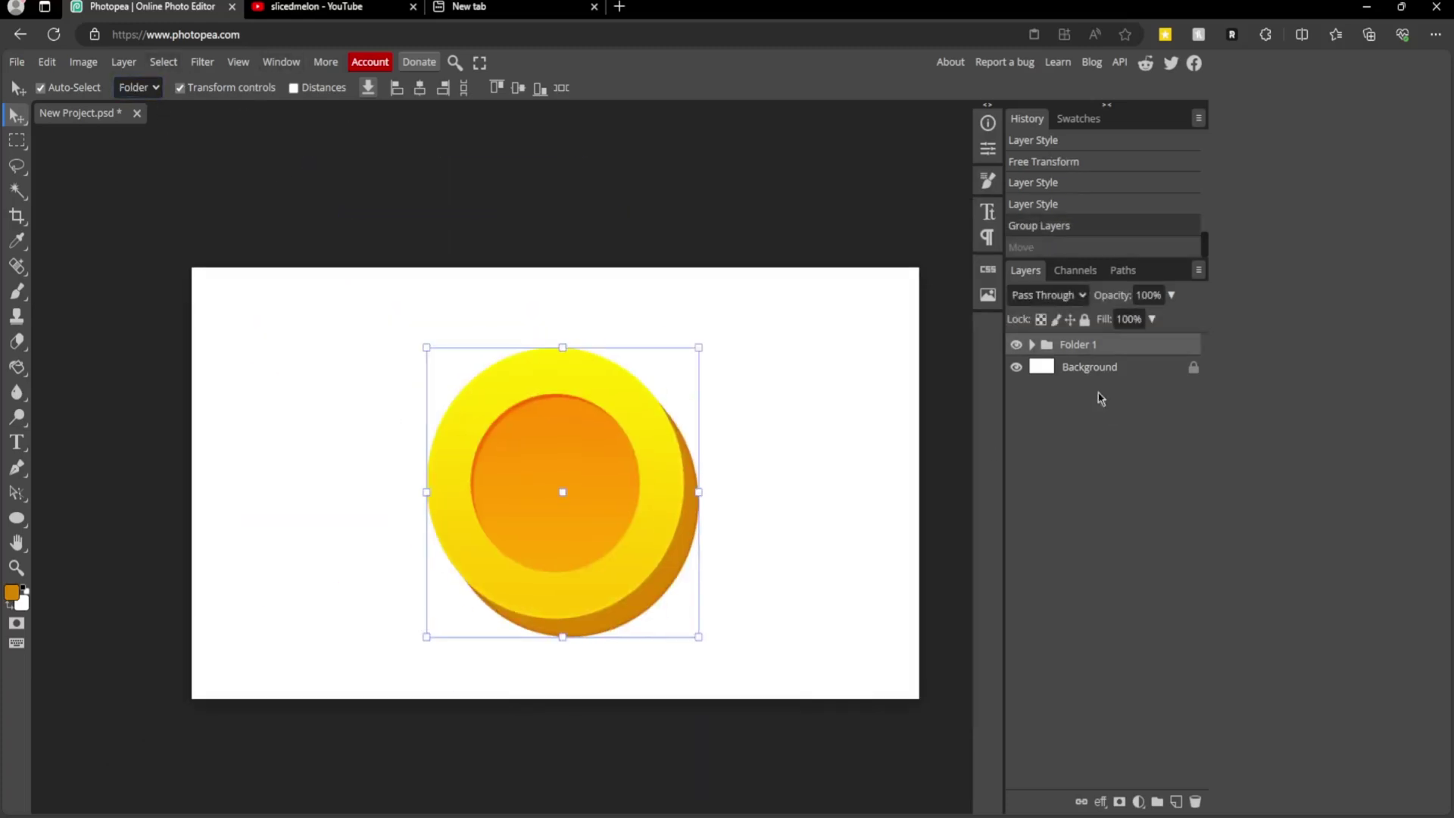
- Try a black 18 px outside stroke on the coin folder and undo it
{"action": "double_click", "coordinate": [1129, 346]}
{"action": "left_click", "coordinate": [912, 480]}
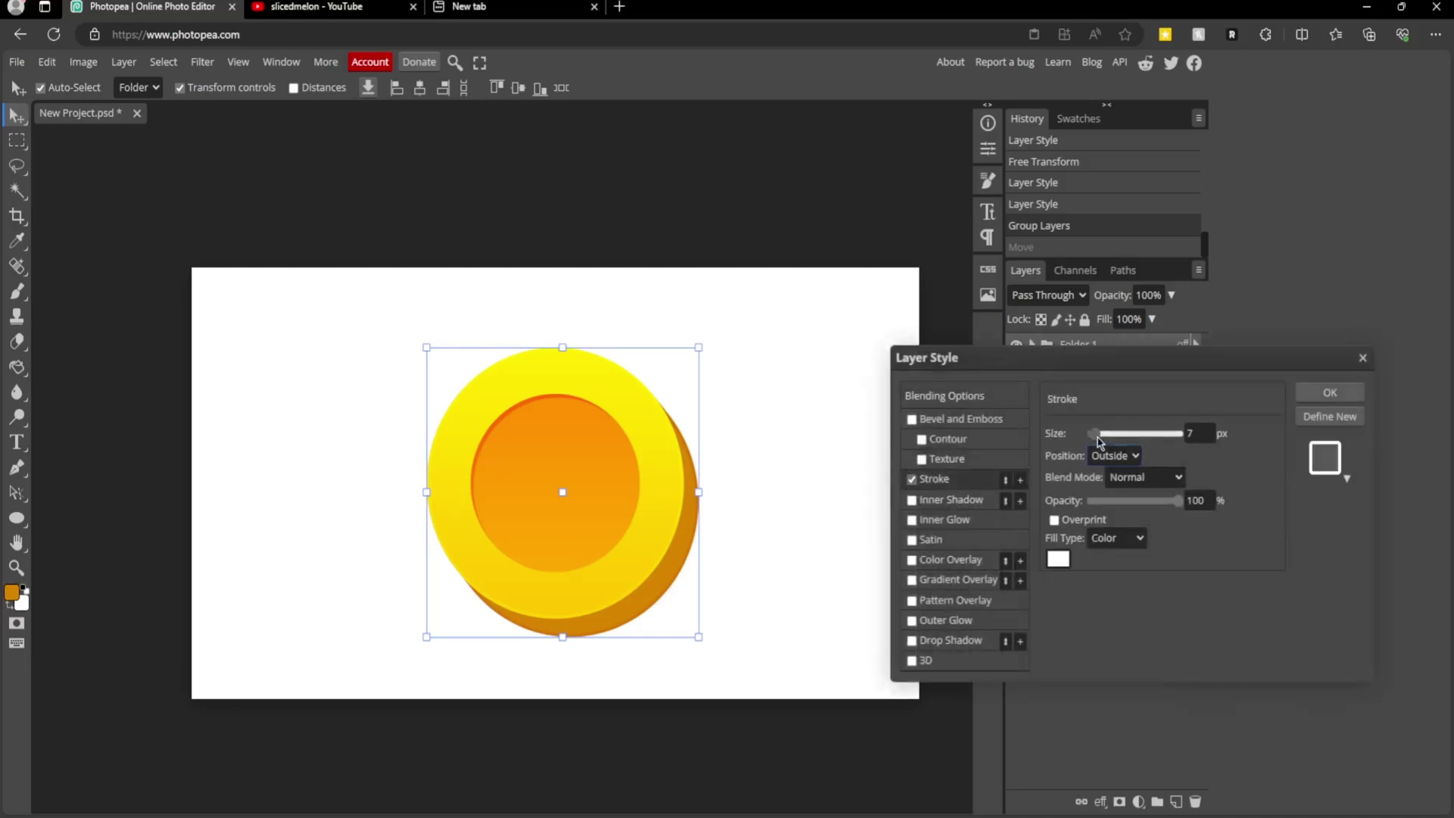
{"action": "left_click", "coordinate": [1098, 433]}
{"action": "left_click", "coordinate": [1061, 569]}
{"action": "left_click", "coordinate": [589, 533]}
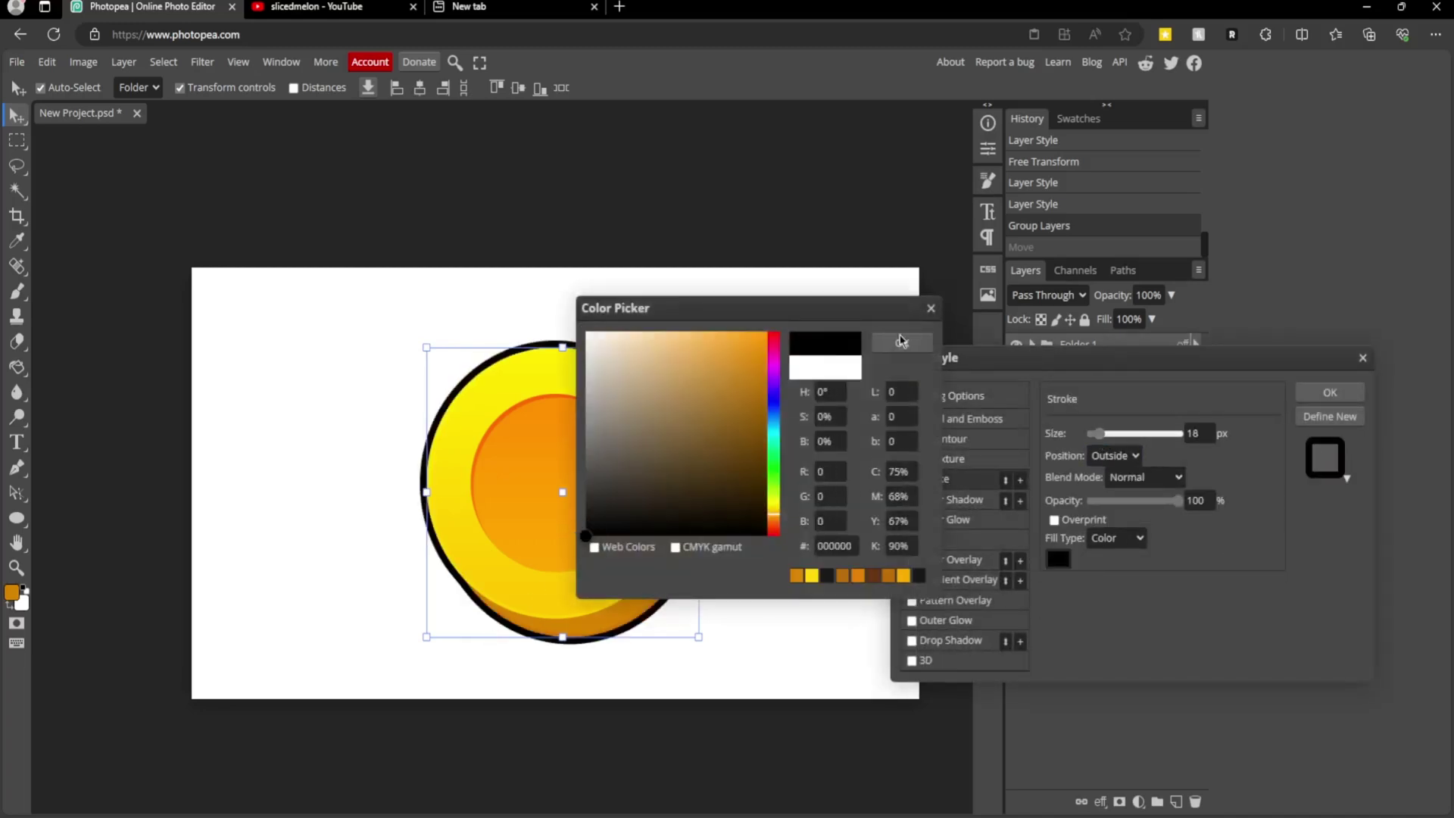
{"action": "left_click", "coordinate": [901, 338]}
{"action": "left_click", "coordinate": [1330, 392]}
{"action": "key", "text": "ctrl+z"}
- Unlock the background layer and fill it with dark grey 202020 using the Paint Bucket
{"action": "left_click", "coordinate": [1193, 368]}
{"action": "left_click", "coordinate": [17, 367]}
{"action": "left_click", "coordinate": [12, 592]}
{"action": "left_click", "coordinate": [587, 509]}
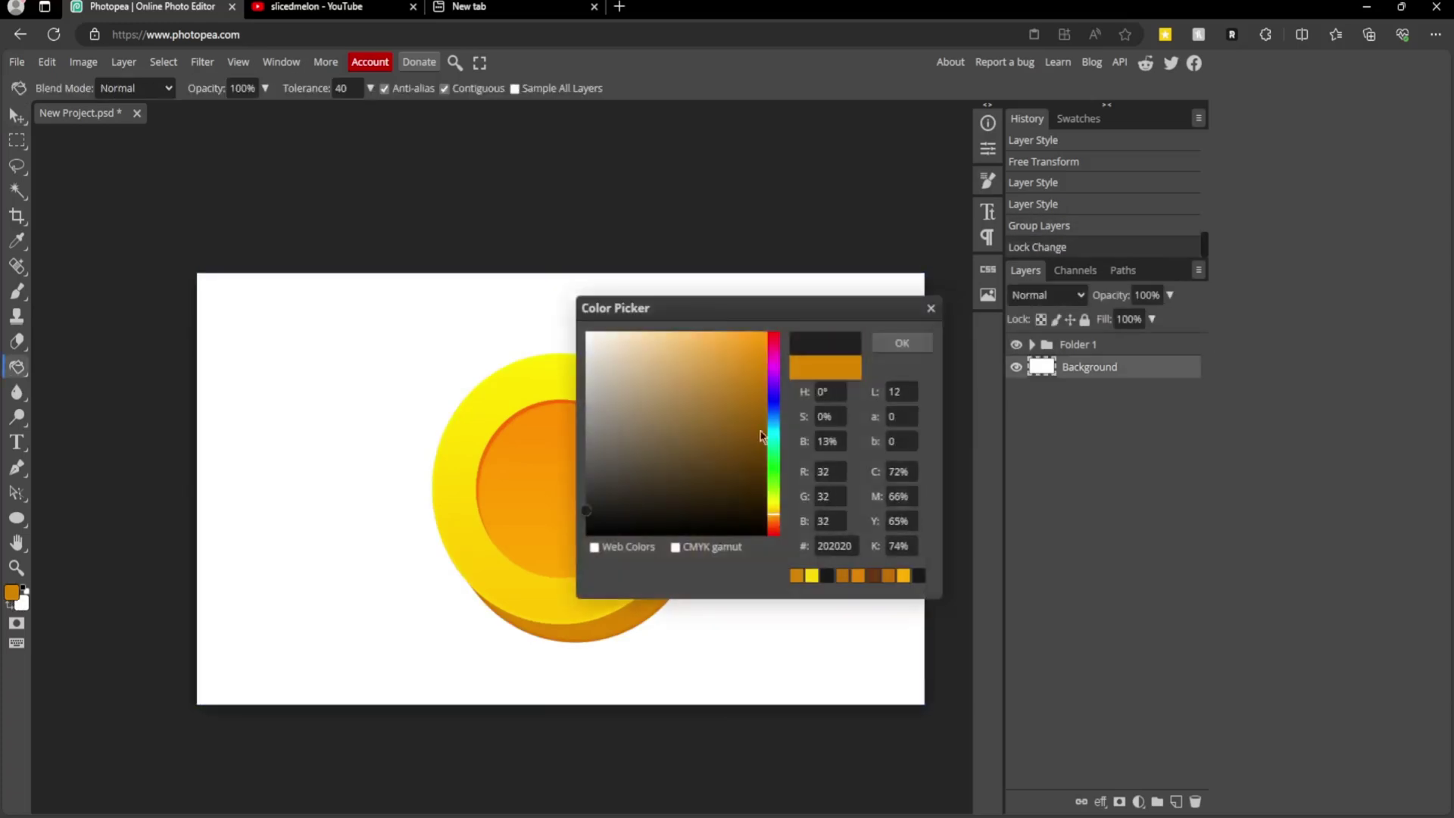
{"action": "left_click", "coordinate": [901, 341]}
{"action": "left_click", "coordinate": [802, 333]}
- Examine the deselected coin against the dark background at several zoom levels
{"action": "scroll", "coordinate": [724, 267], "scroll_direction": "down", "scroll_amount": 2}
{"action": "scroll", "coordinate": [615, 249], "scroll_direction": "down", "scroll_amount": 1}
{"action": "scroll", "coordinate": [604, 240], "scroll_direction": "up", "scroll_amount": 1}
{"action": "left_click", "coordinate": [18, 116]}
{"action": "left_click", "coordinate": [421, 161]}
{"action": "scroll", "coordinate": [421, 161], "scroll_direction": "down", "scroll_amount": 1}
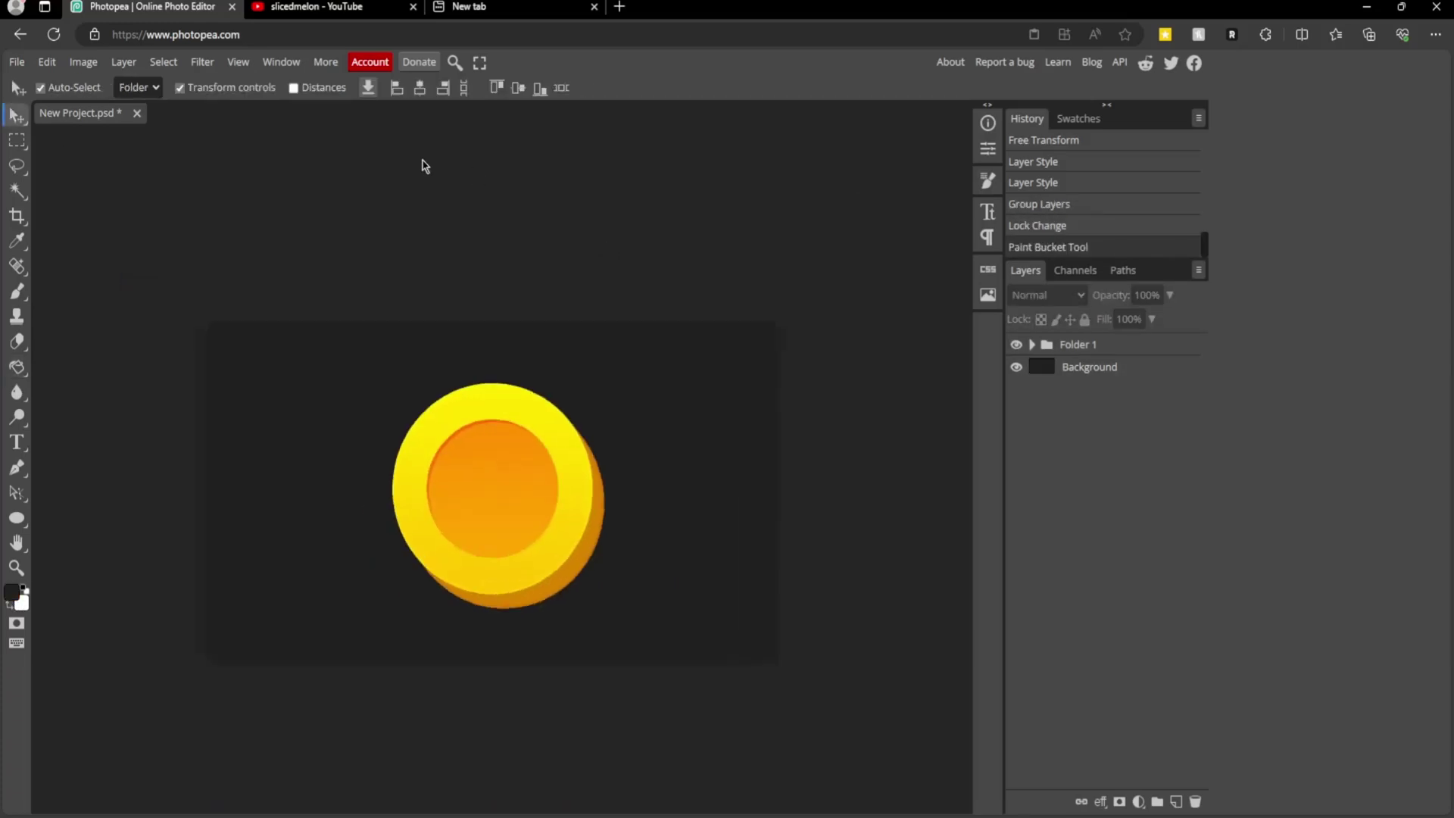
{"action": "scroll", "coordinate": [422, 163], "scroll_direction": "up", "scroll_amount": 2}
{"action": "scroll", "coordinate": [424, 169], "scroll_direction": "down", "scroll_amount": 1}
{"action": "scroll", "coordinate": [425, 174], "scroll_direction": "down", "scroll_amount": 3}
{"action": "key", "text": "ctrl+plus"}
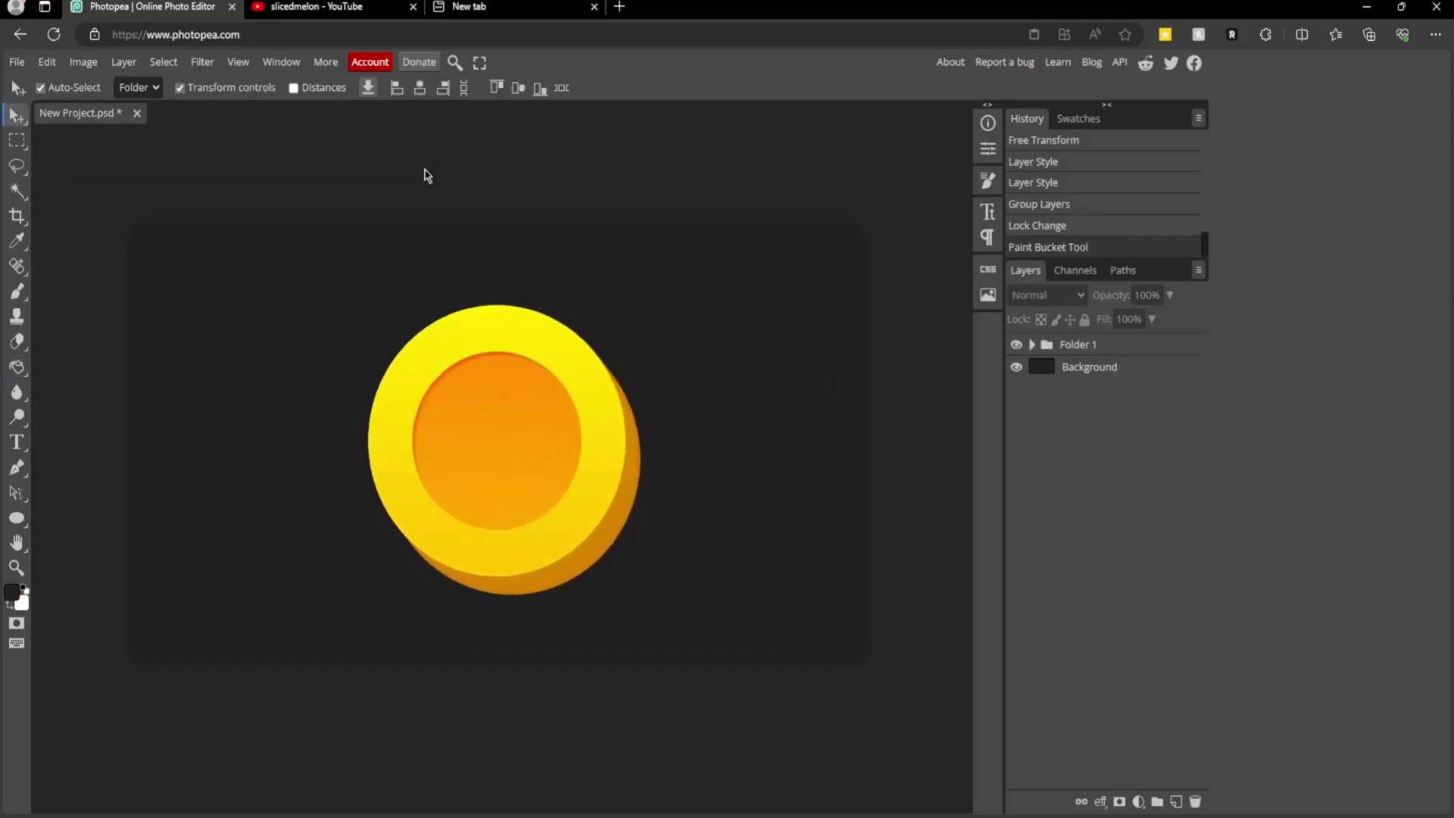